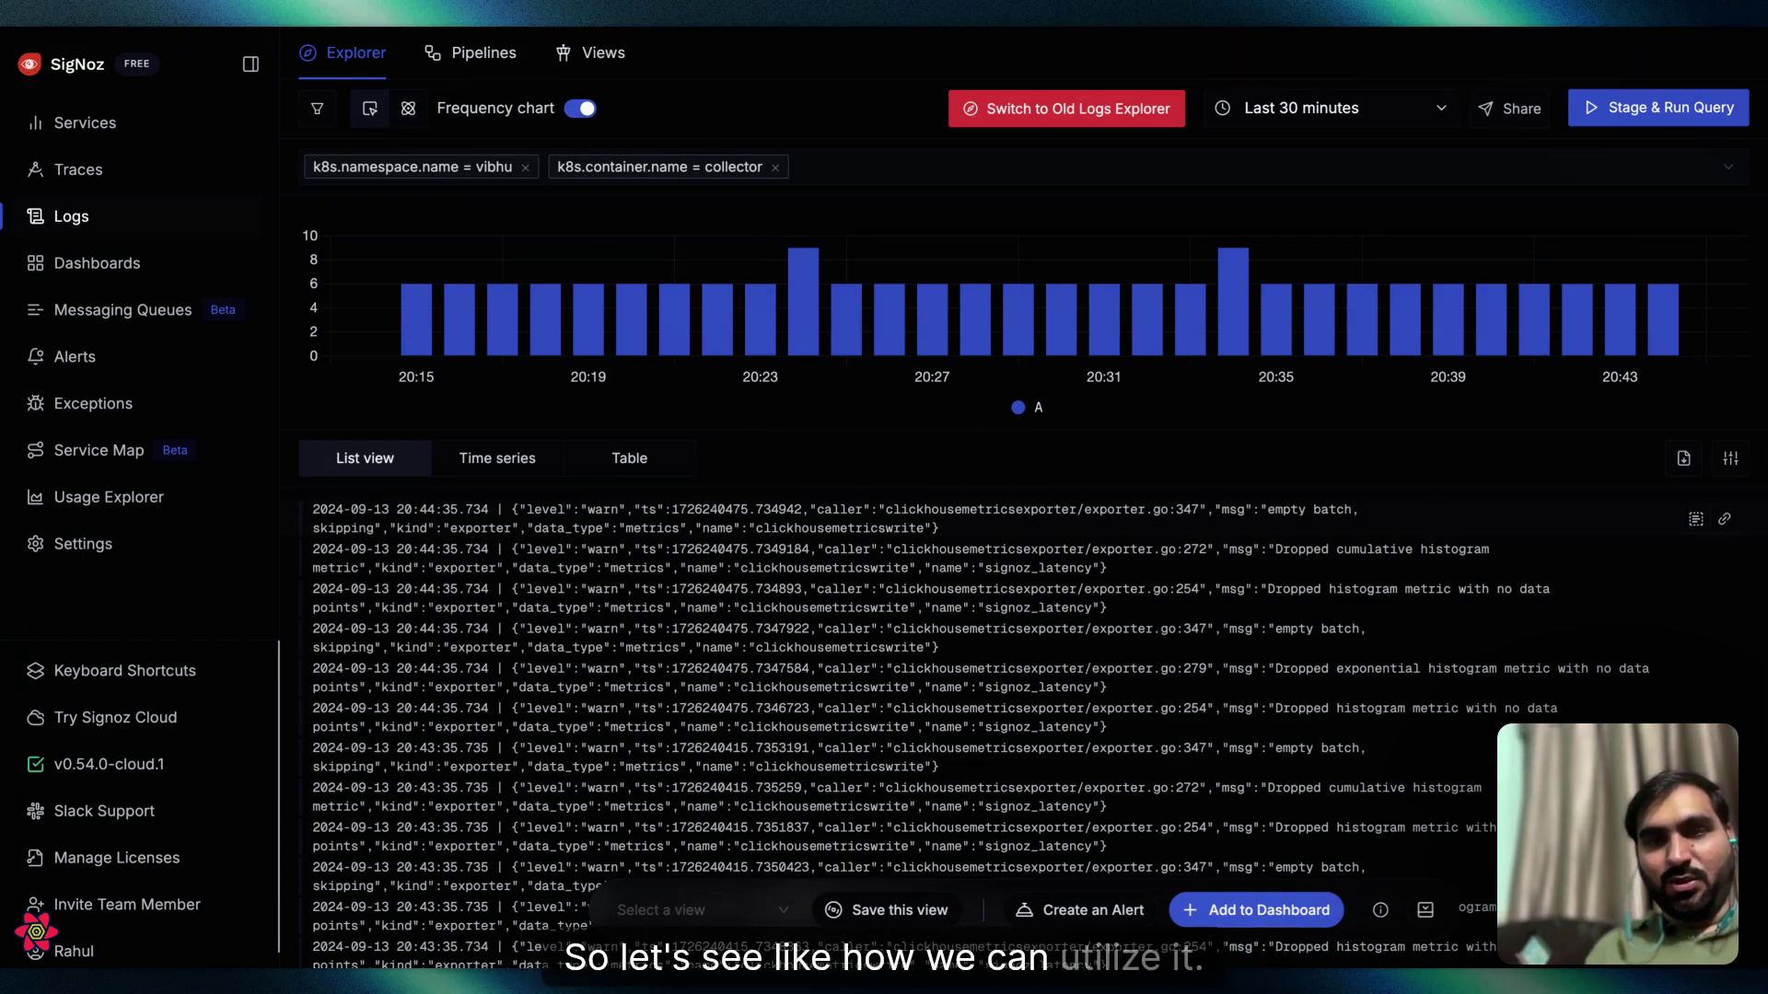
# Open the related metrics of the newest collector log entry and inspect its pod CPU usage as a percentage of limit
pyautogui.click(385, 523)
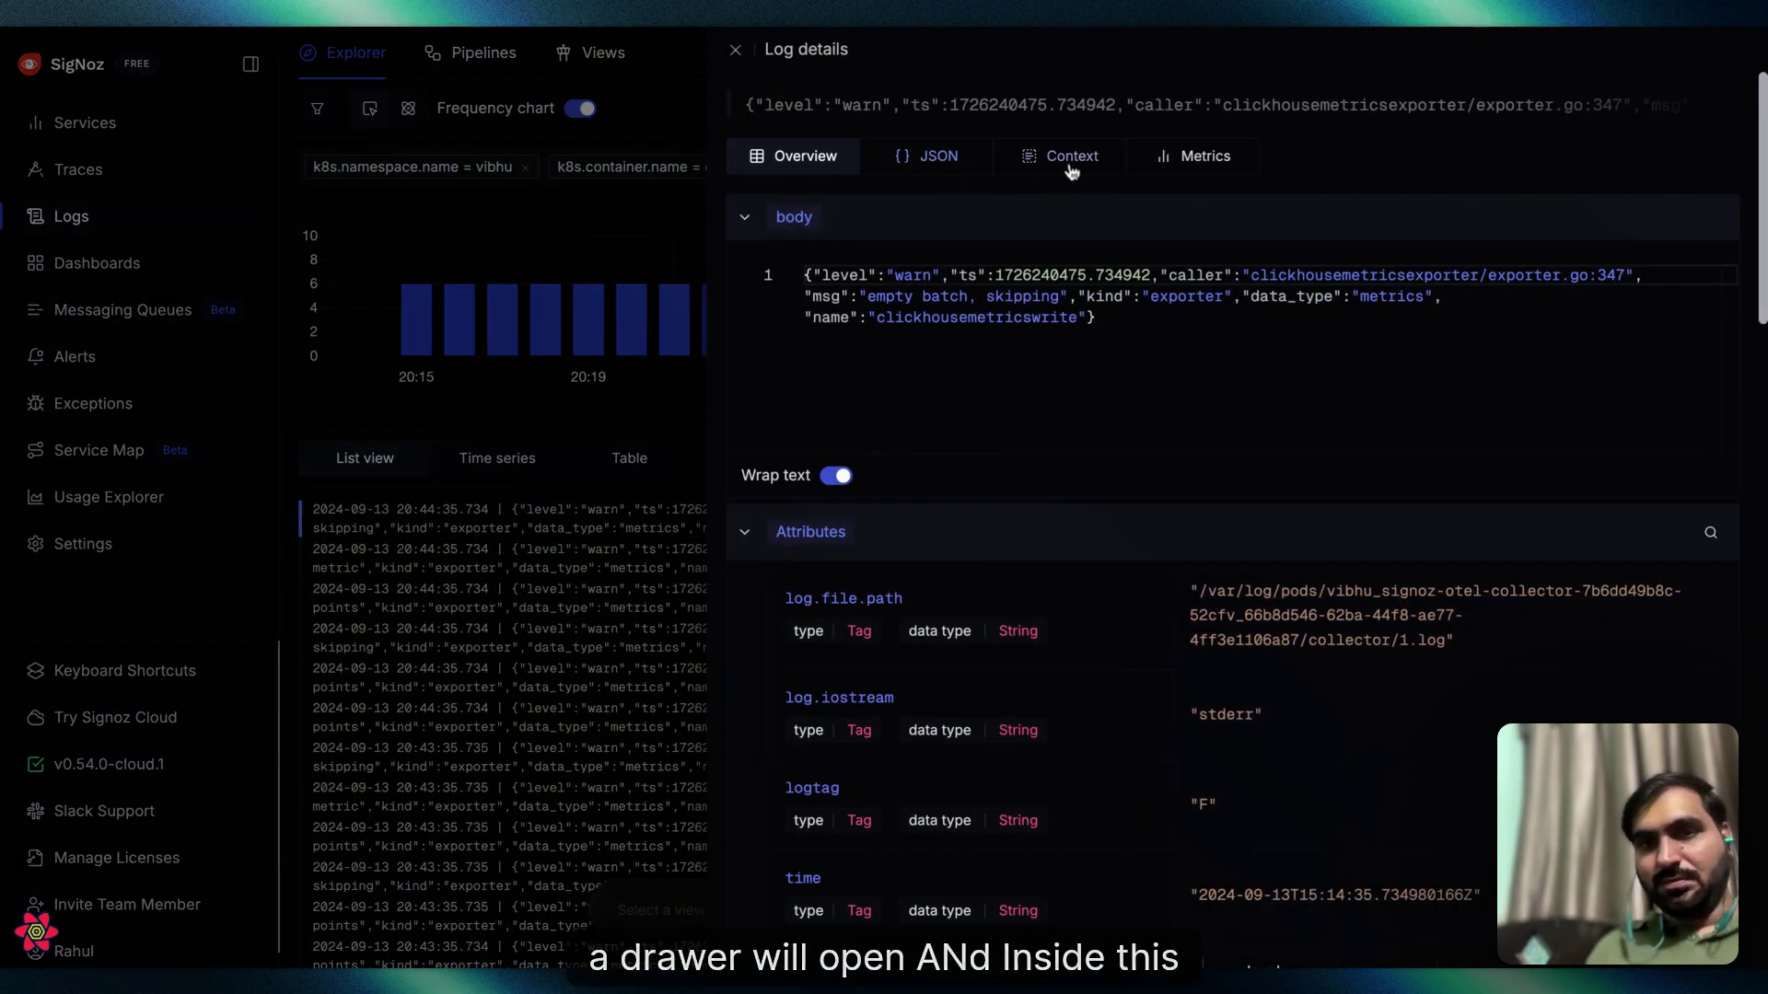
pyautogui.click(1197, 164)
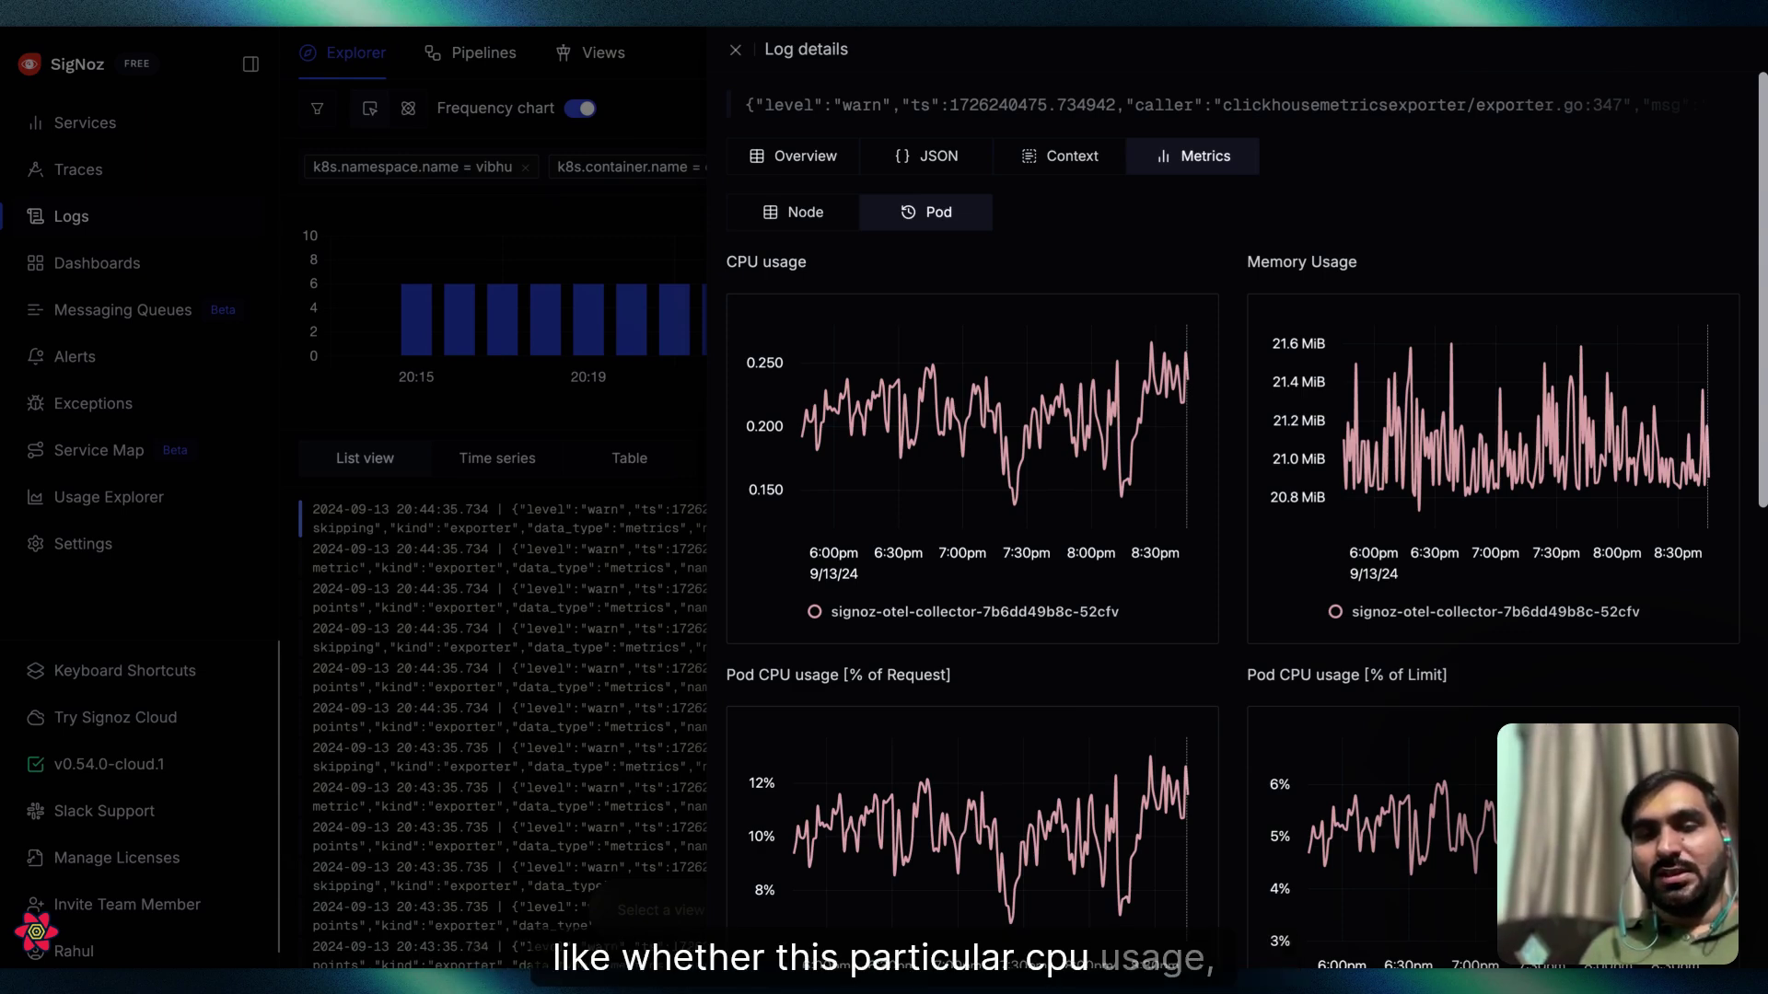
pyautogui.scroll(-1, 995, 368)
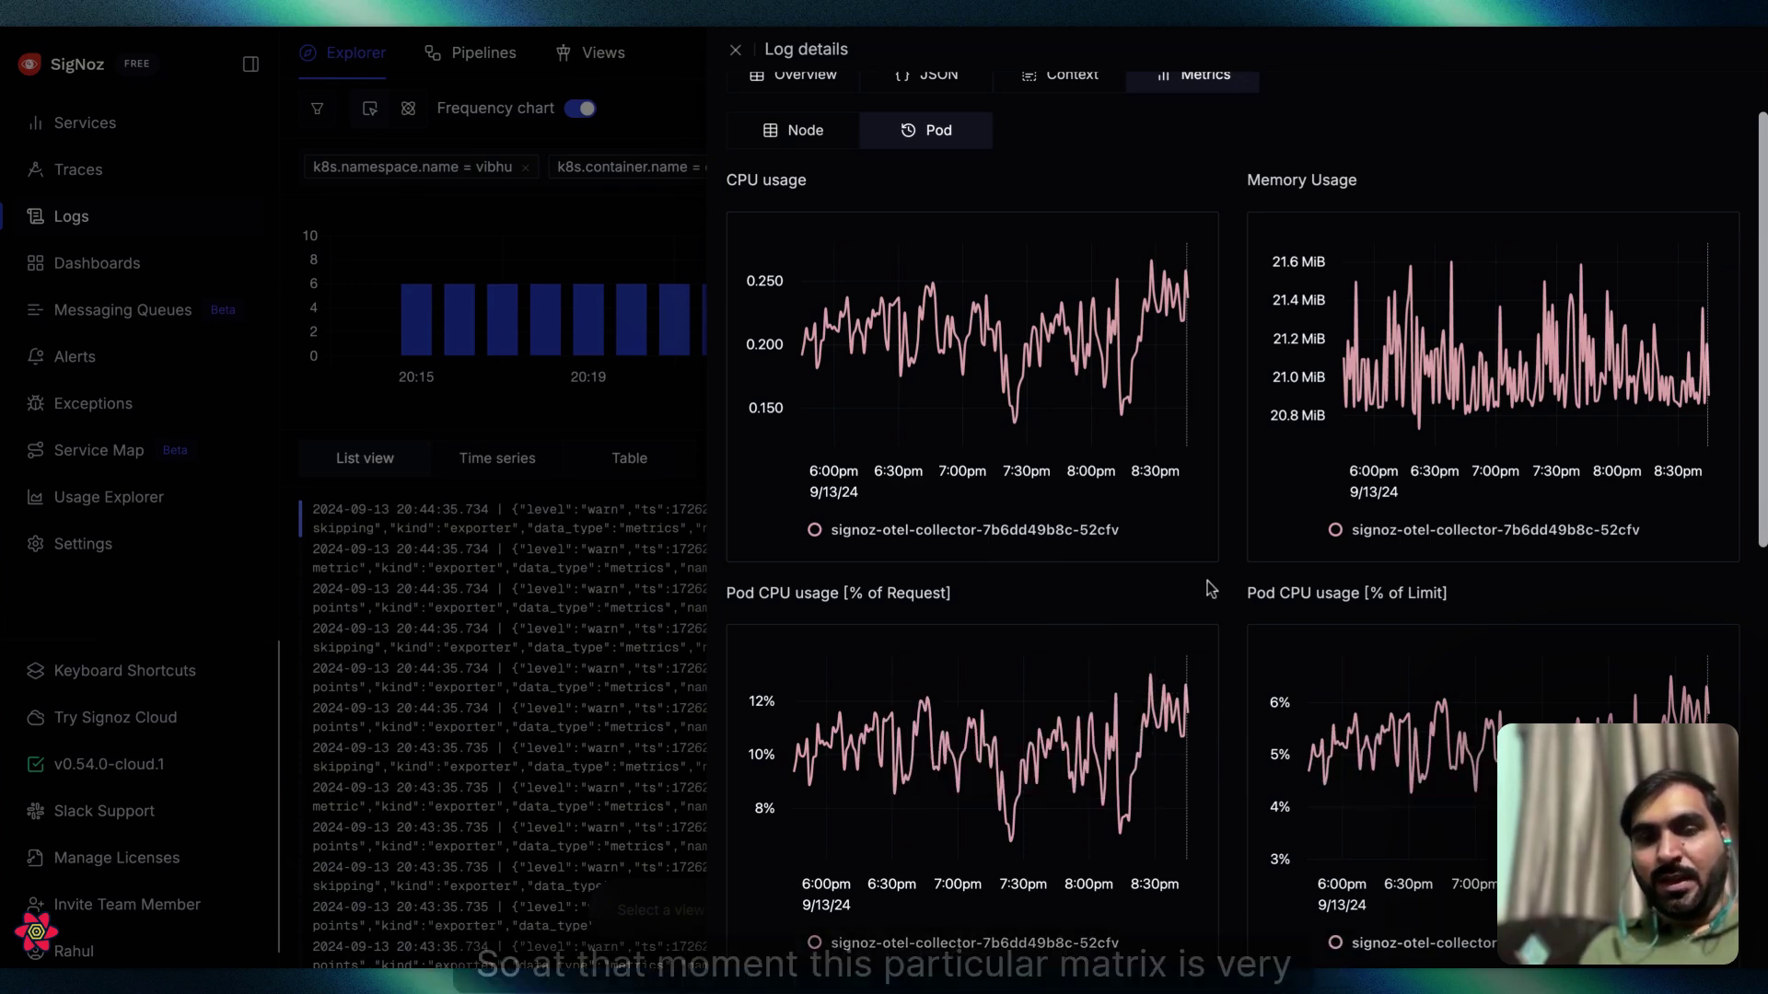
pyautogui.scroll(1, 1211, 589)
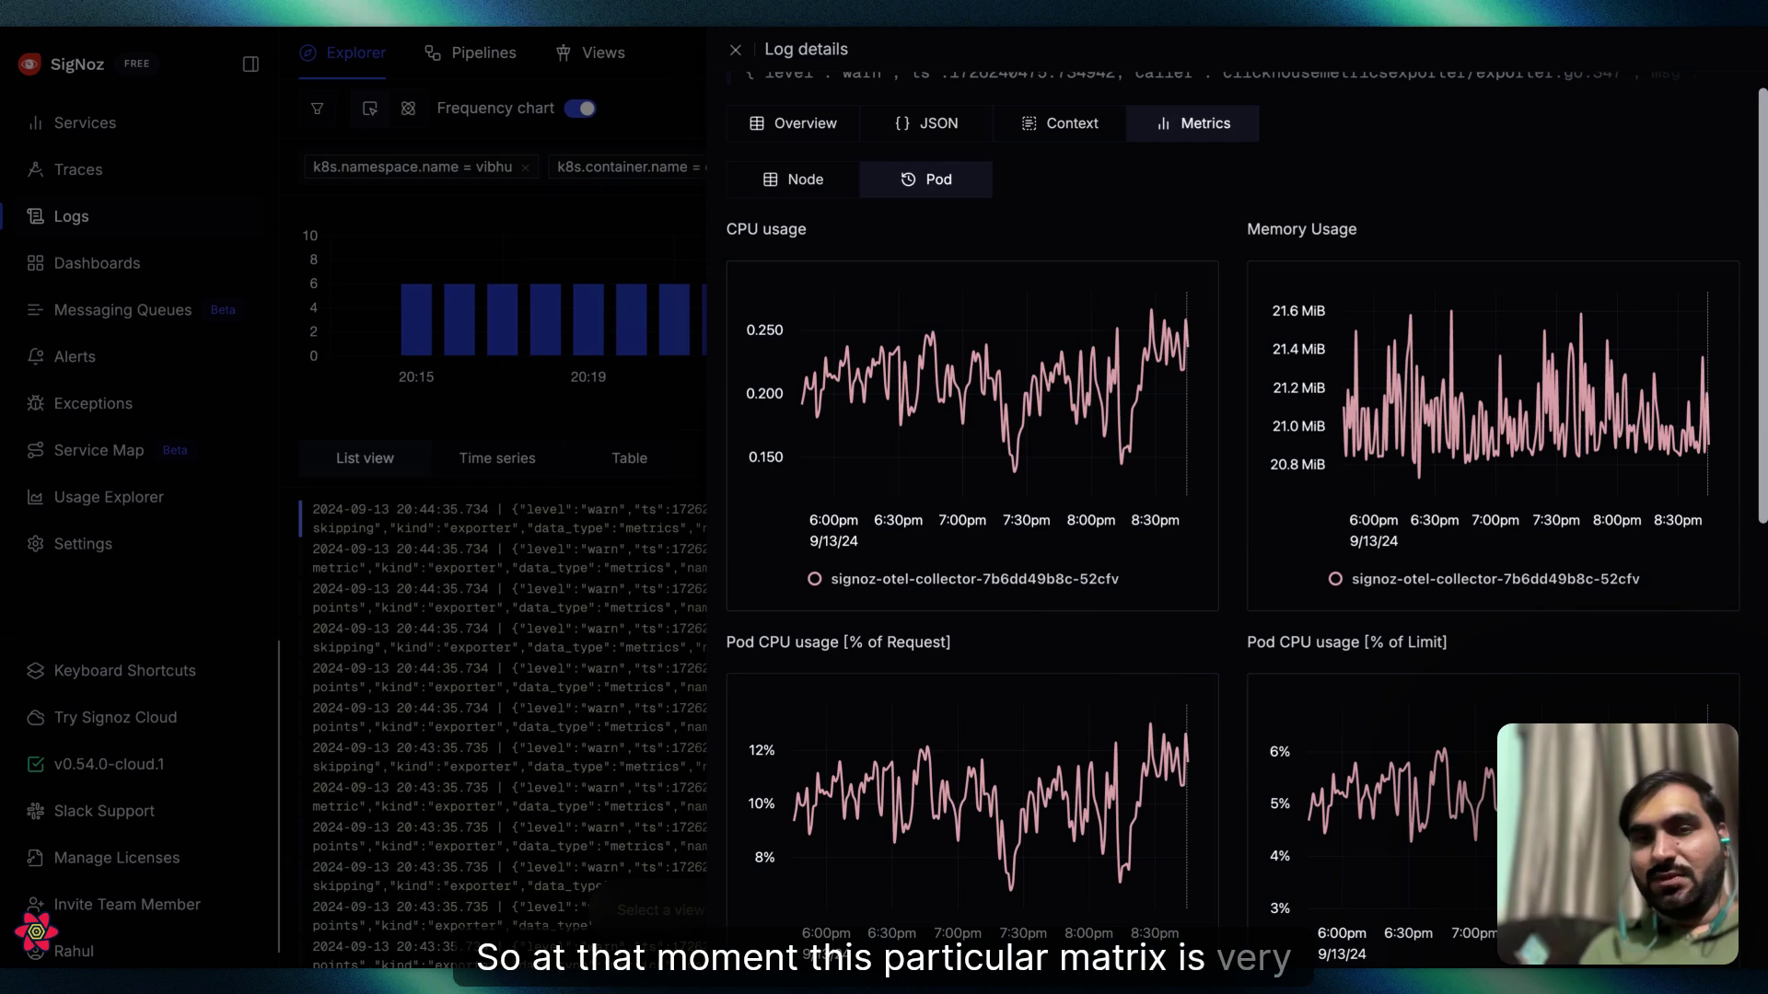
pyautogui.scroll(-1, 1234, 516)
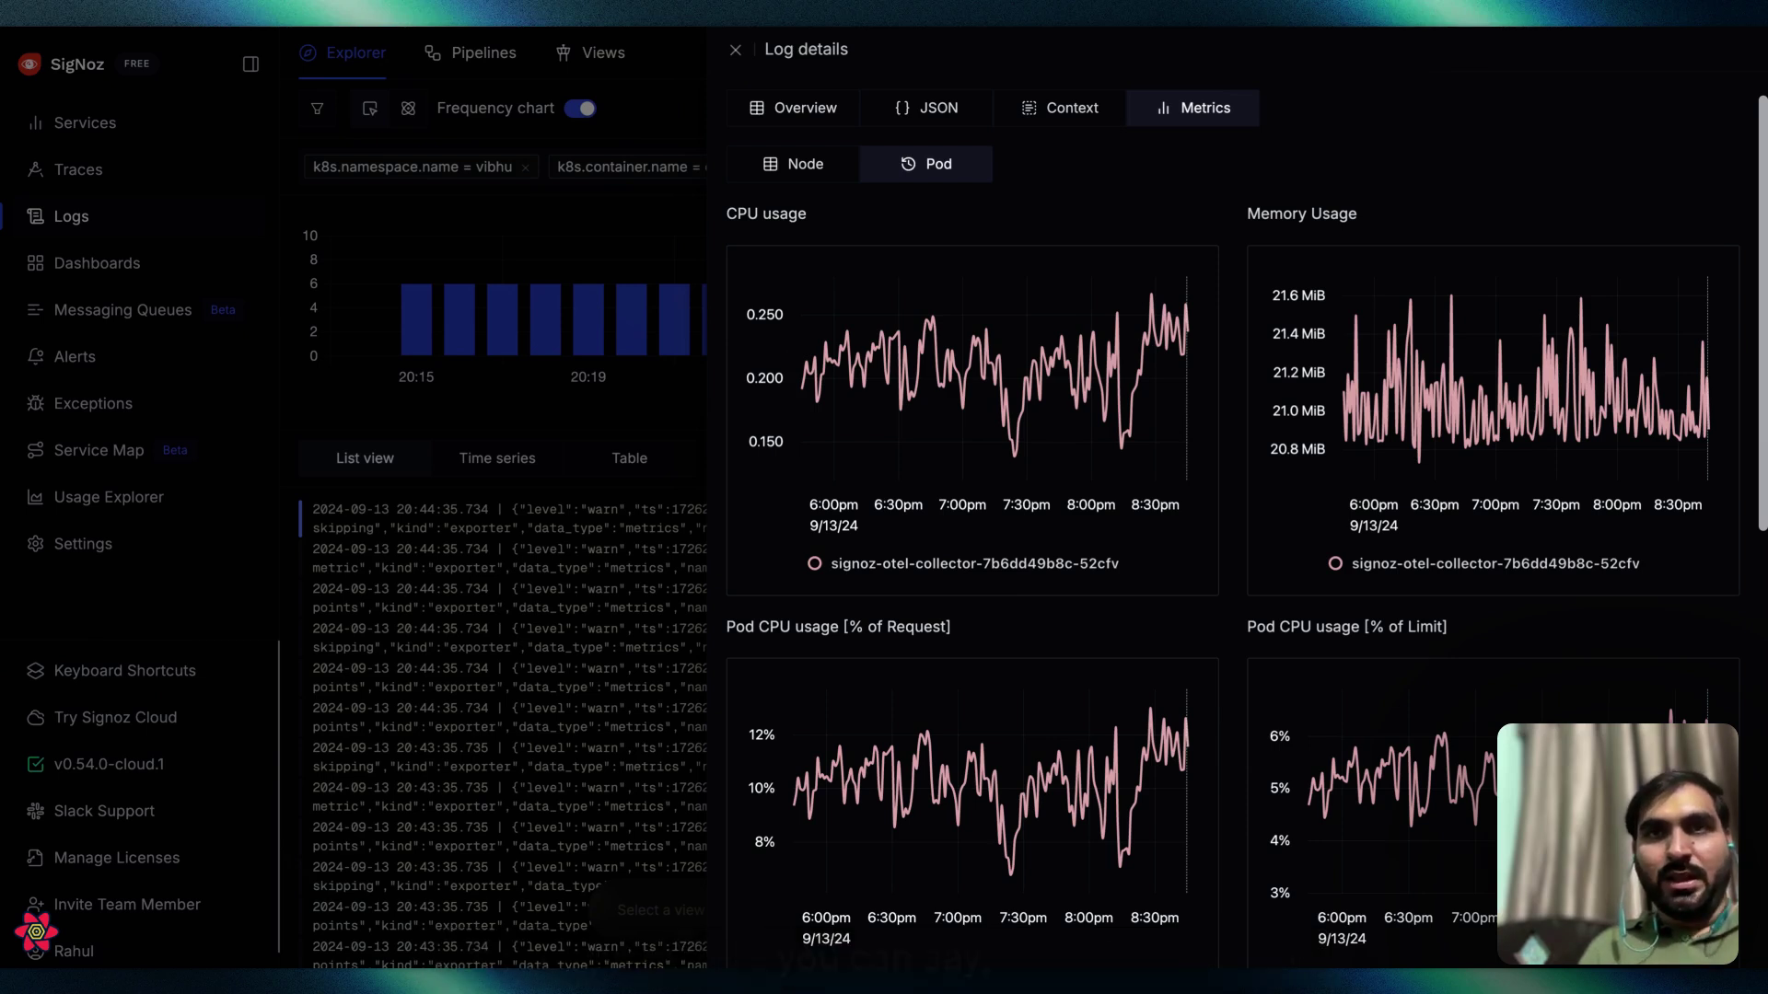
pyautogui.scroll(-1, 1233, 516)
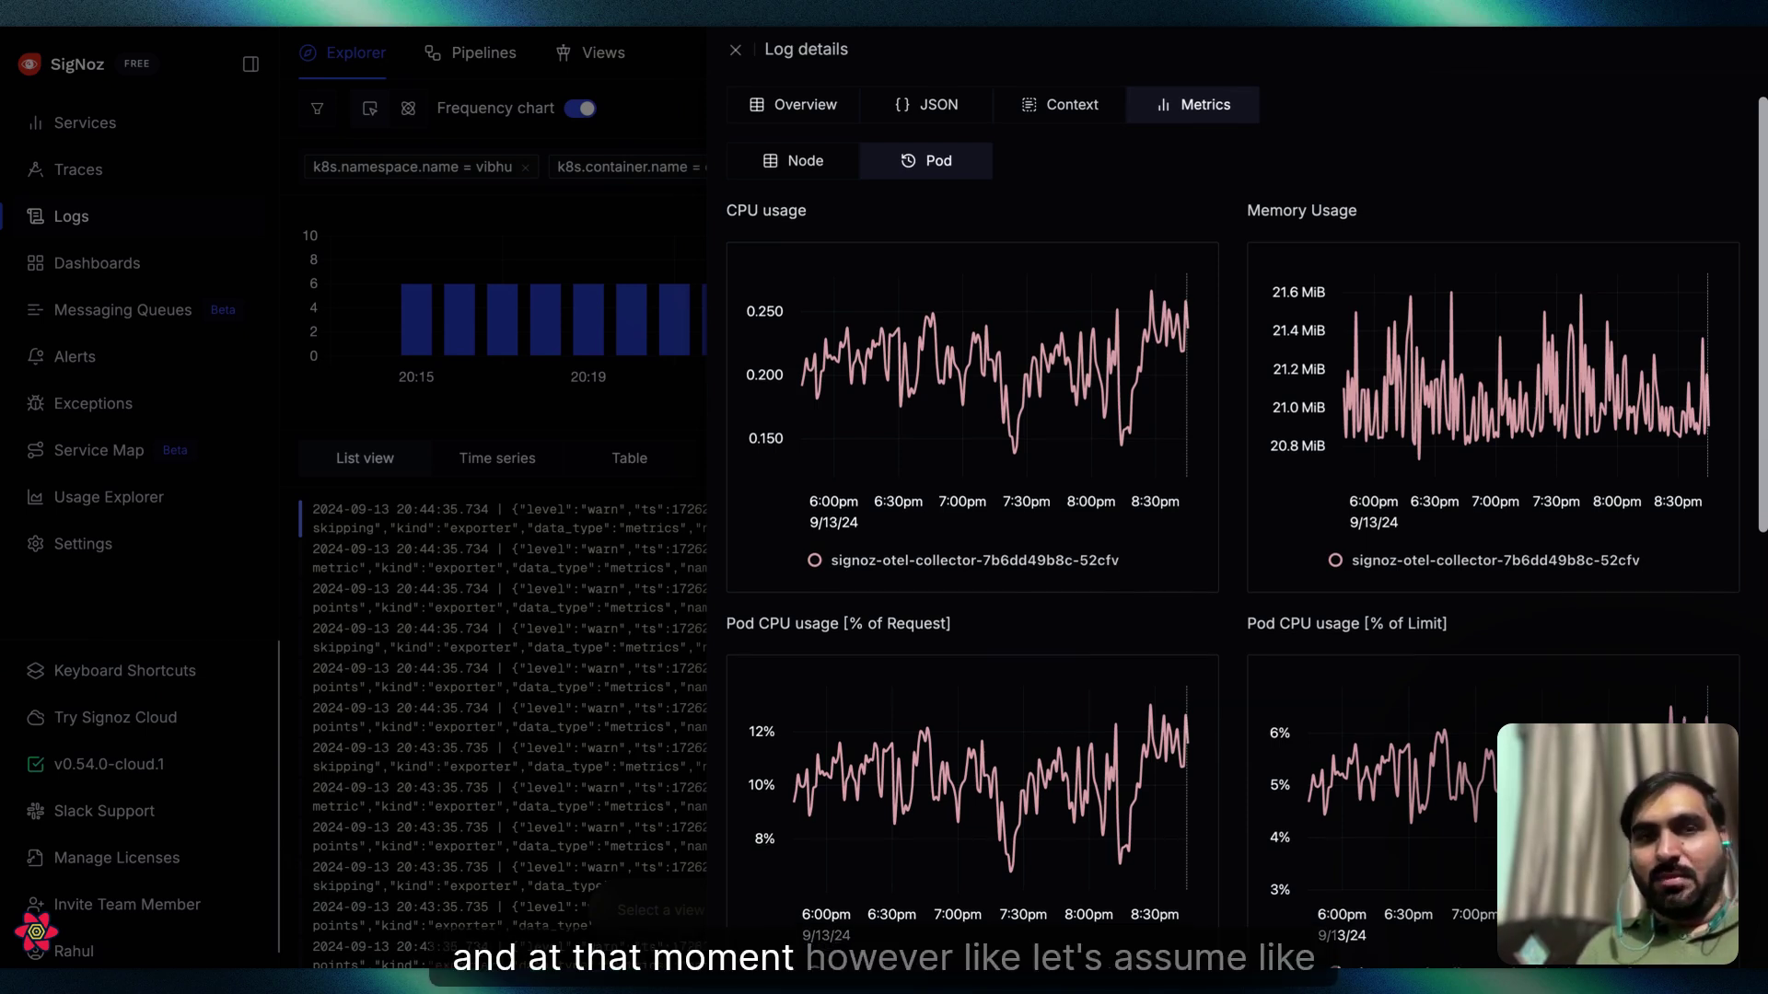
pyautogui.scroll(-1, 1157, 618)
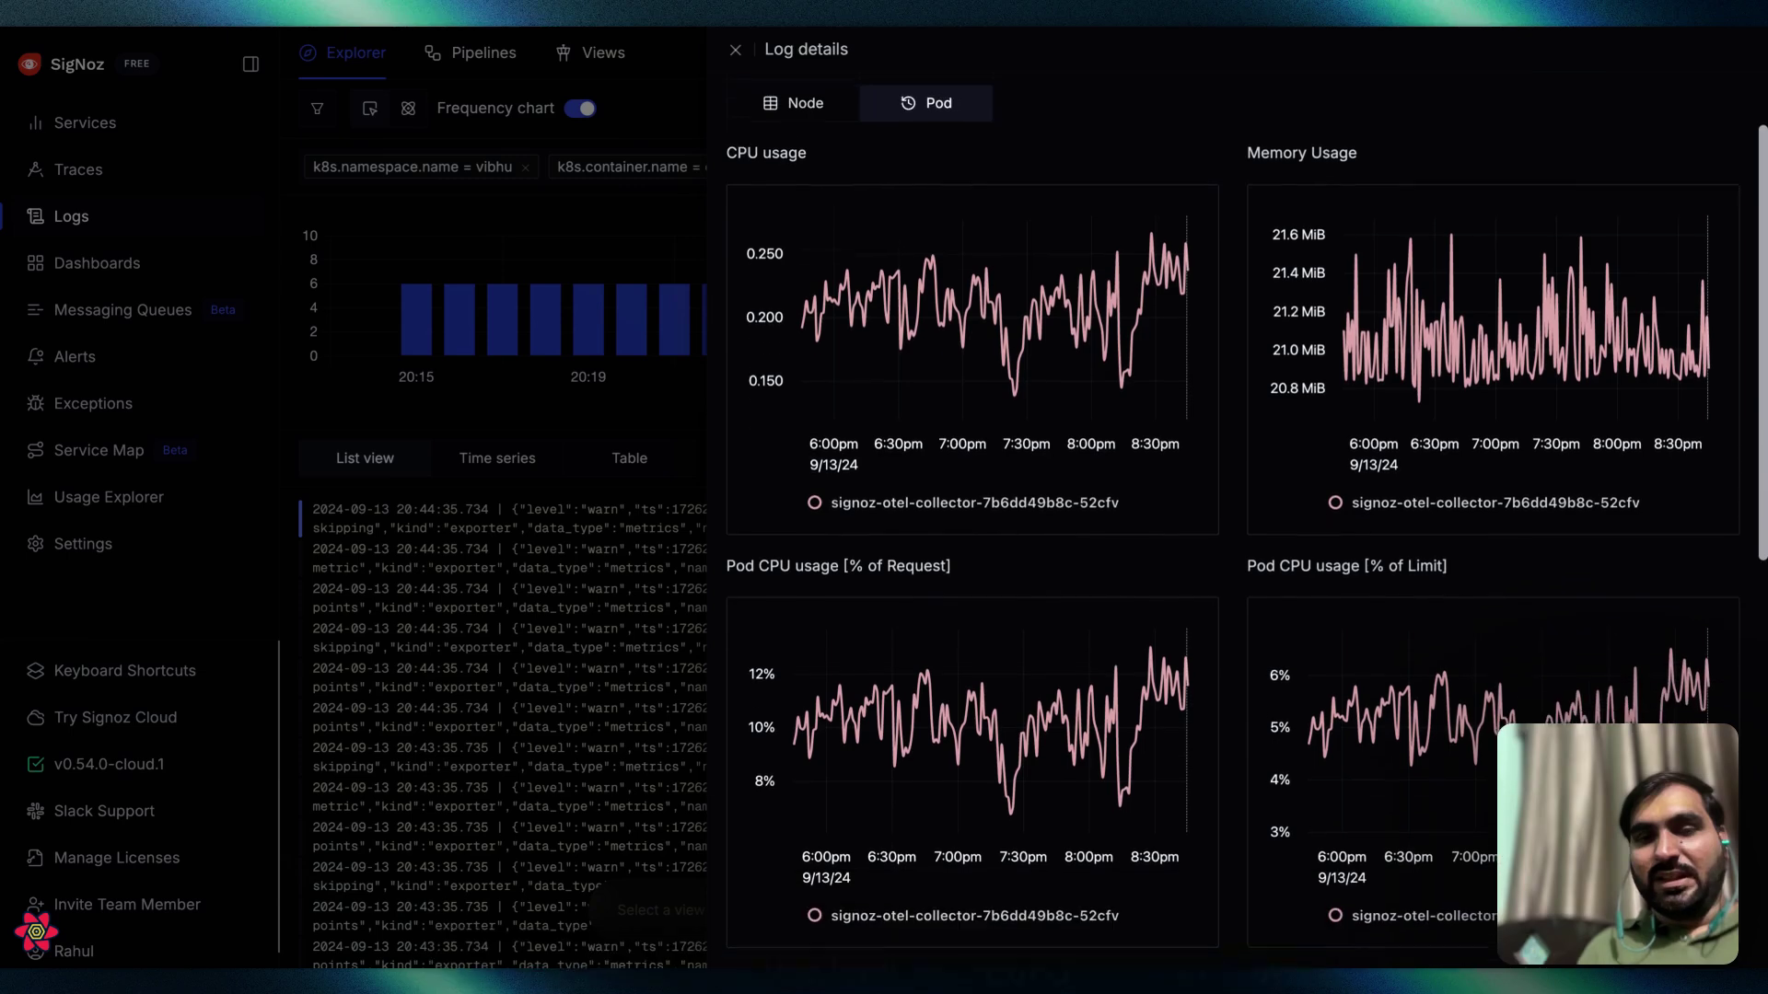
pyautogui.moveTo(1350, 672)
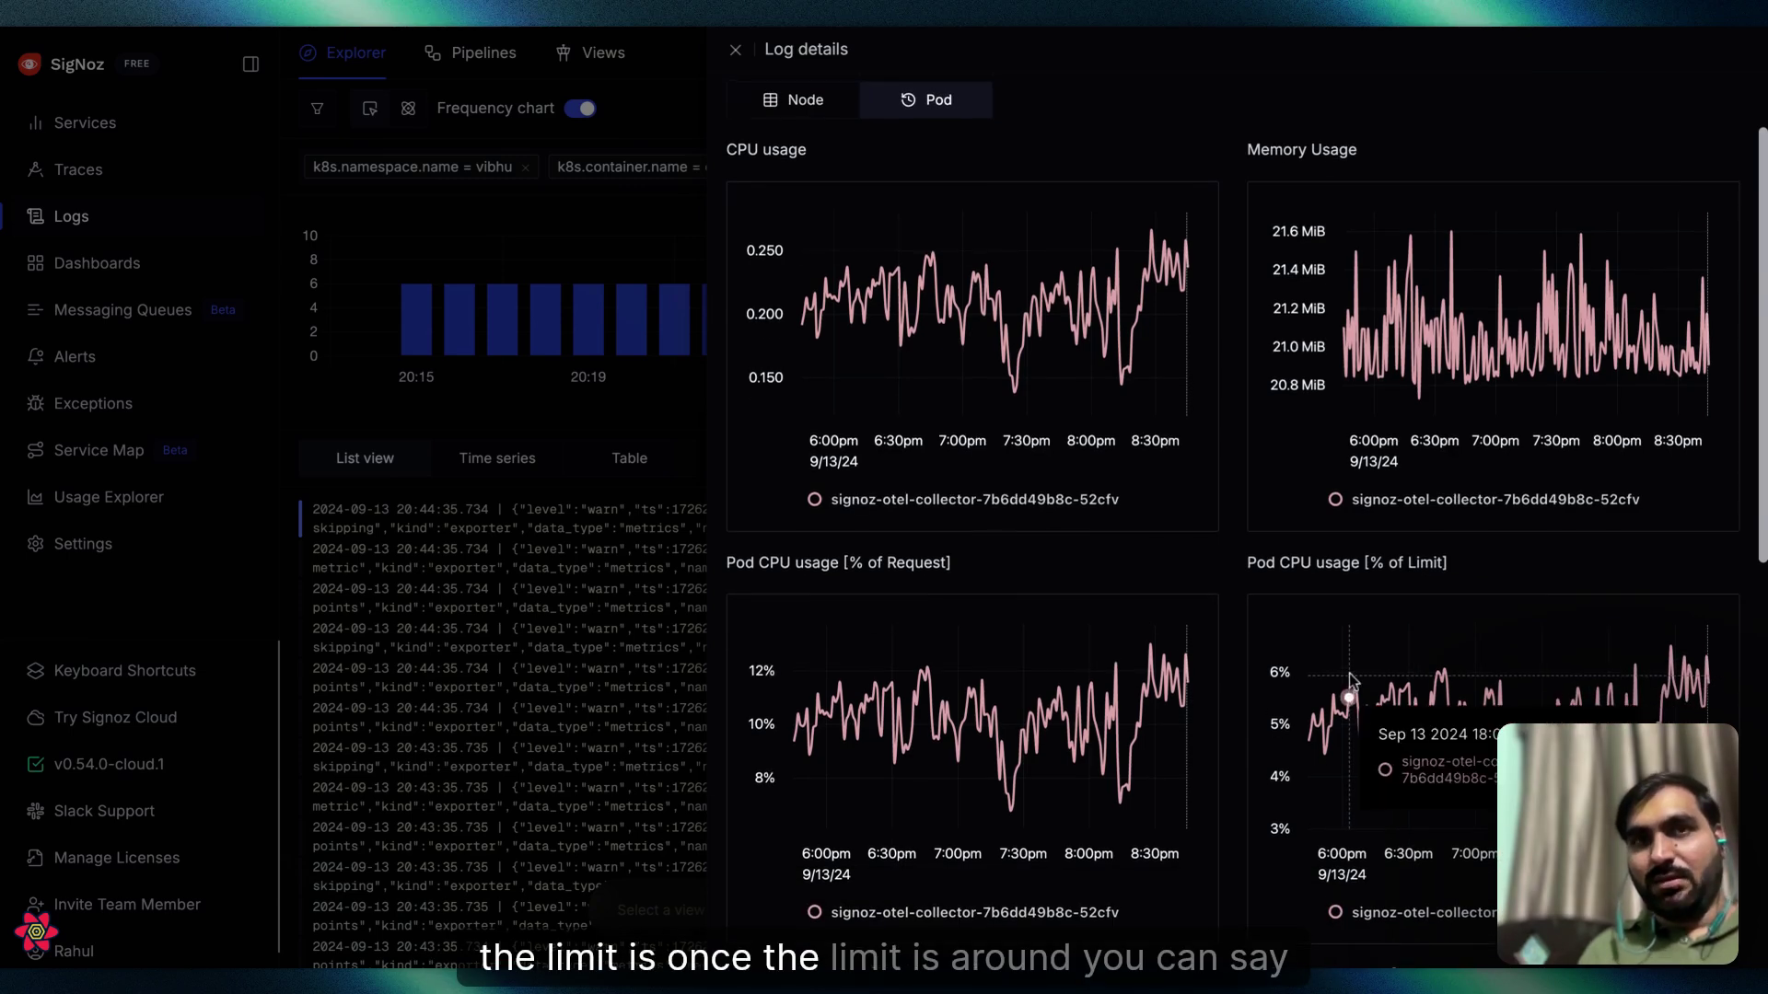
# Compare the pod's overall CPU and memory usage with its CPU usage relative to request and limit
pyautogui.scroll(1, 1350, 673)
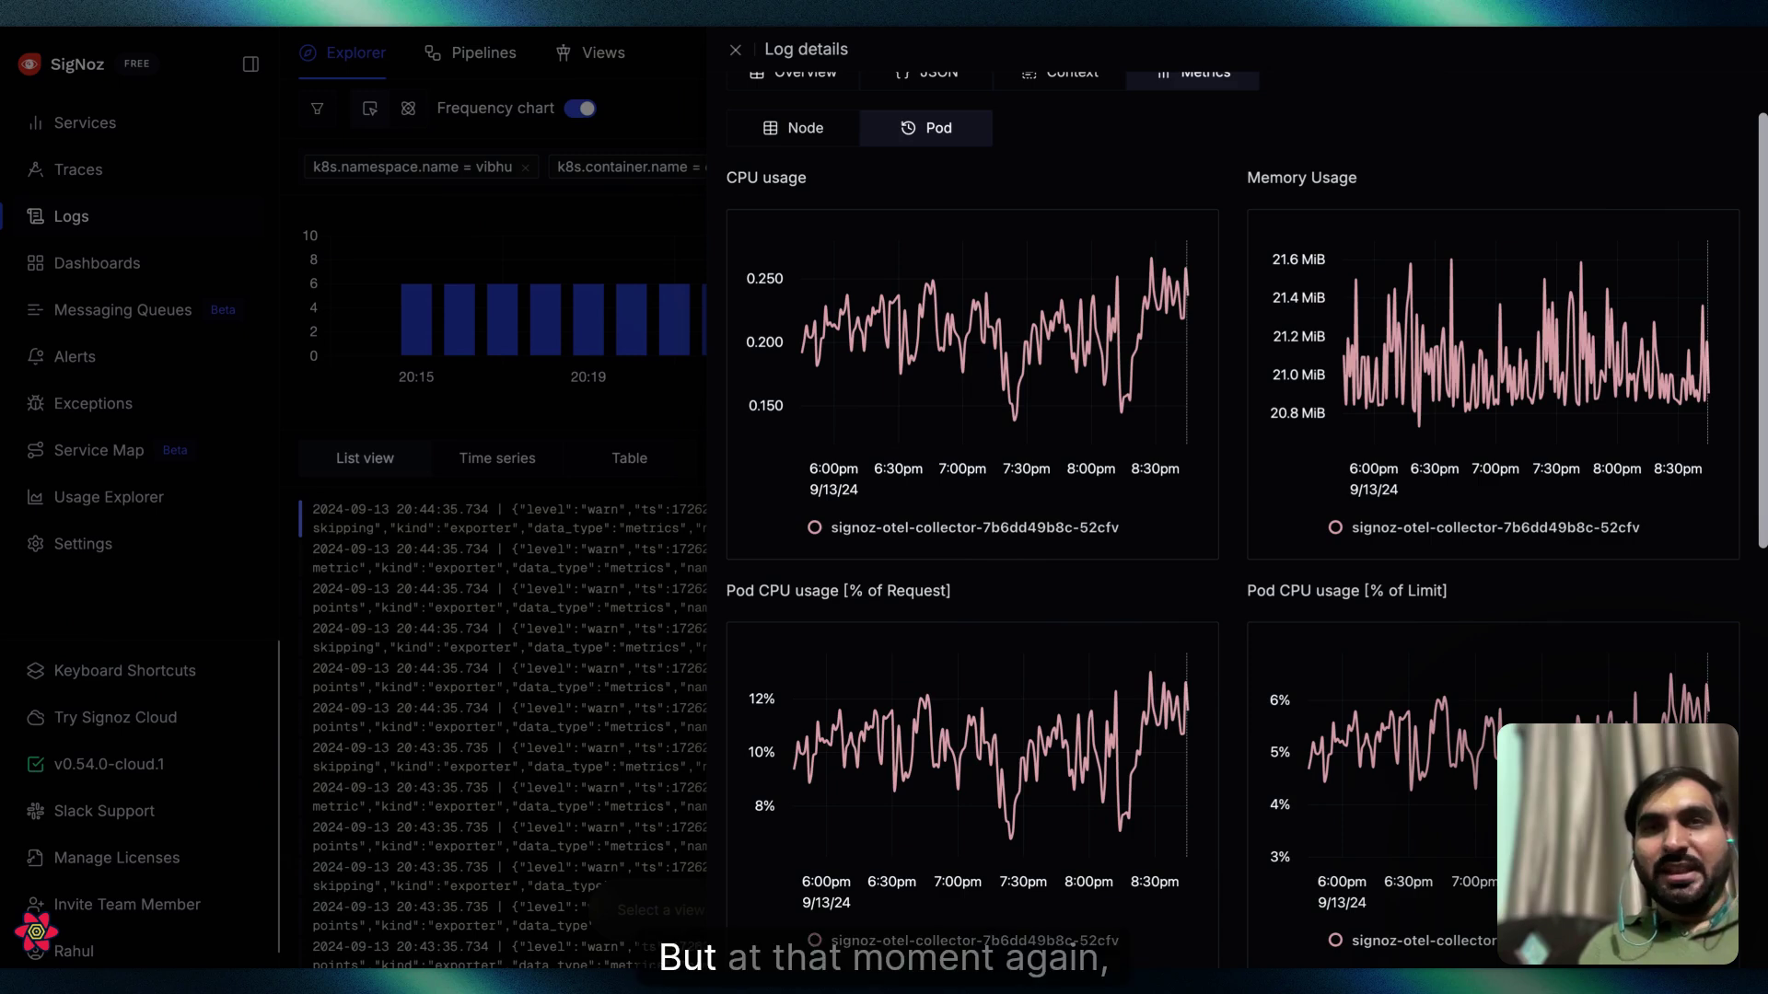
pyautogui.scroll(-1, 1247, 509)
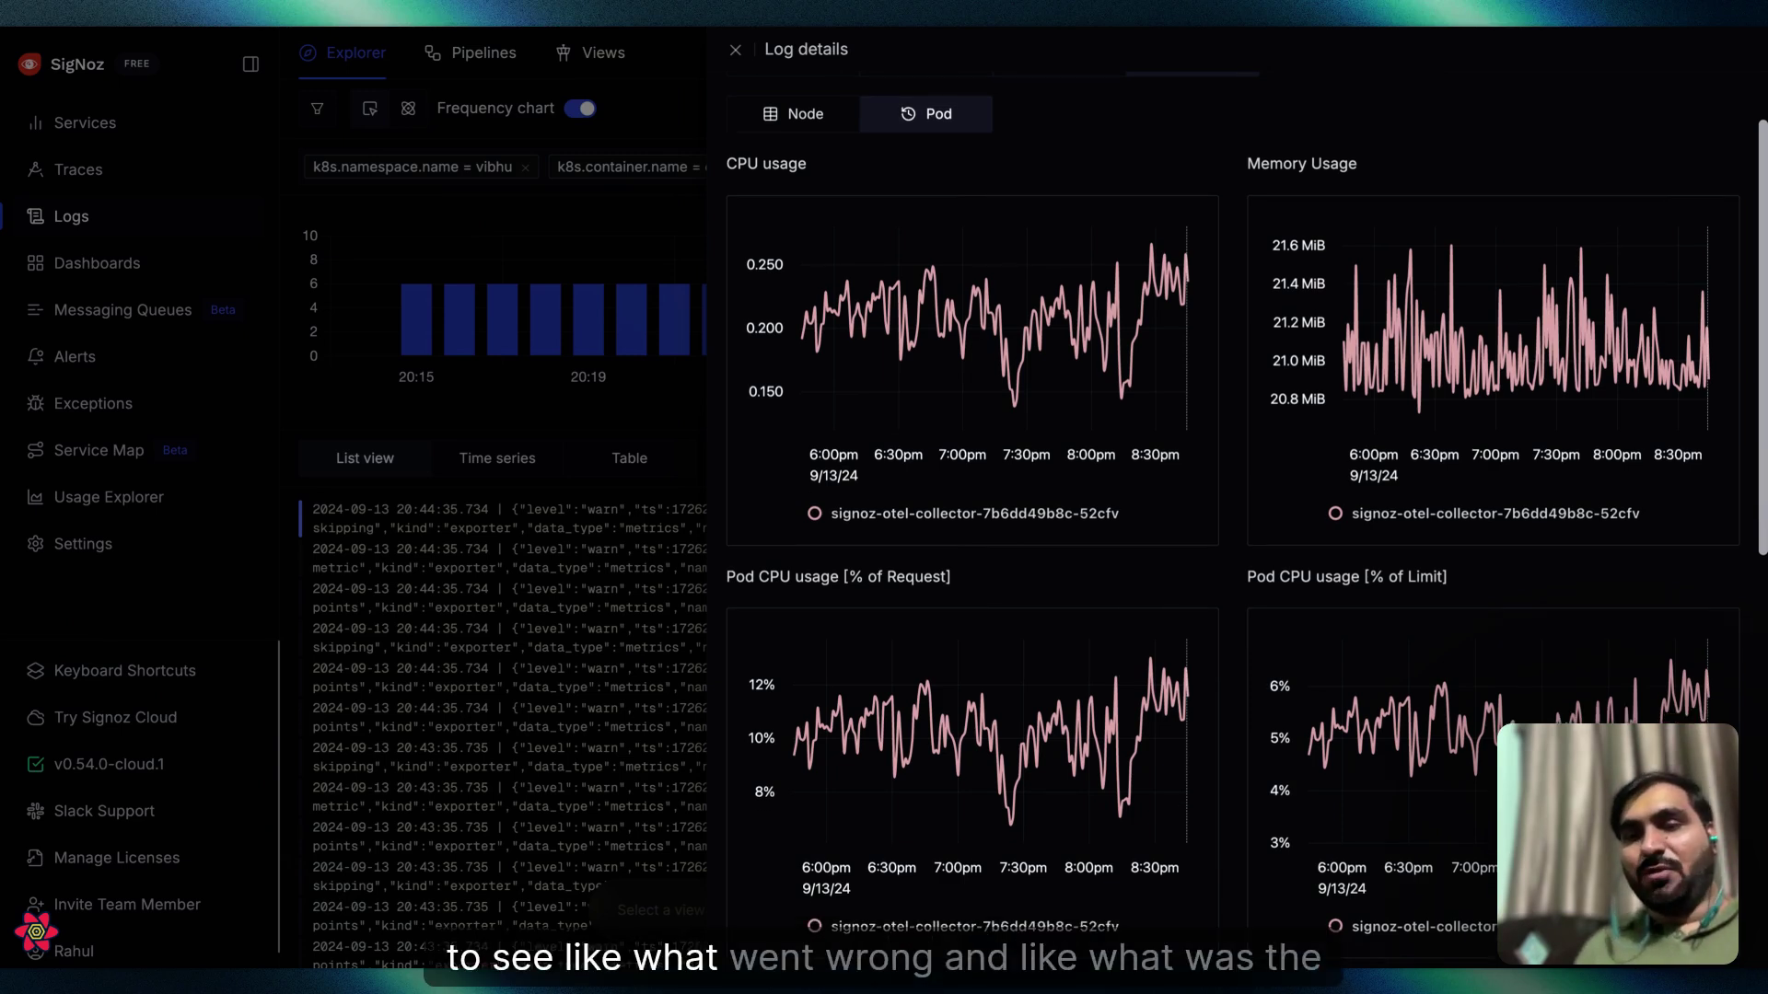
pyautogui.scroll(1, 1233, 515)
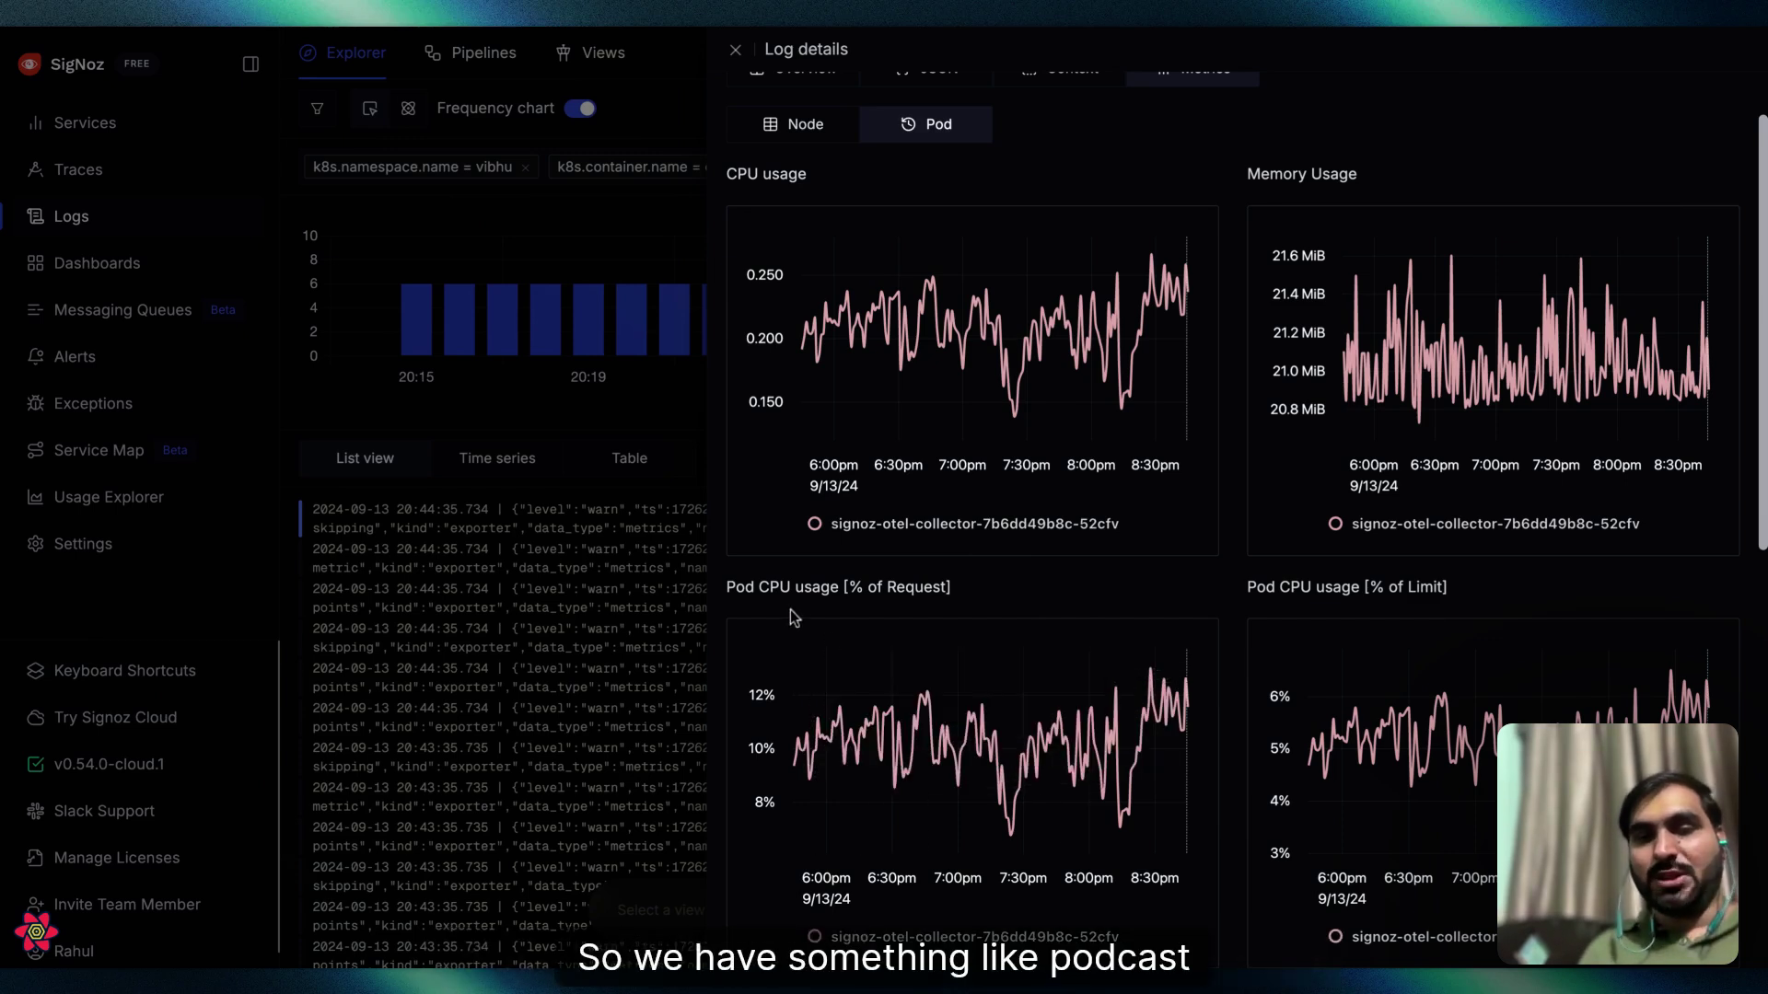
pyautogui.scroll(-1, 958, 610)
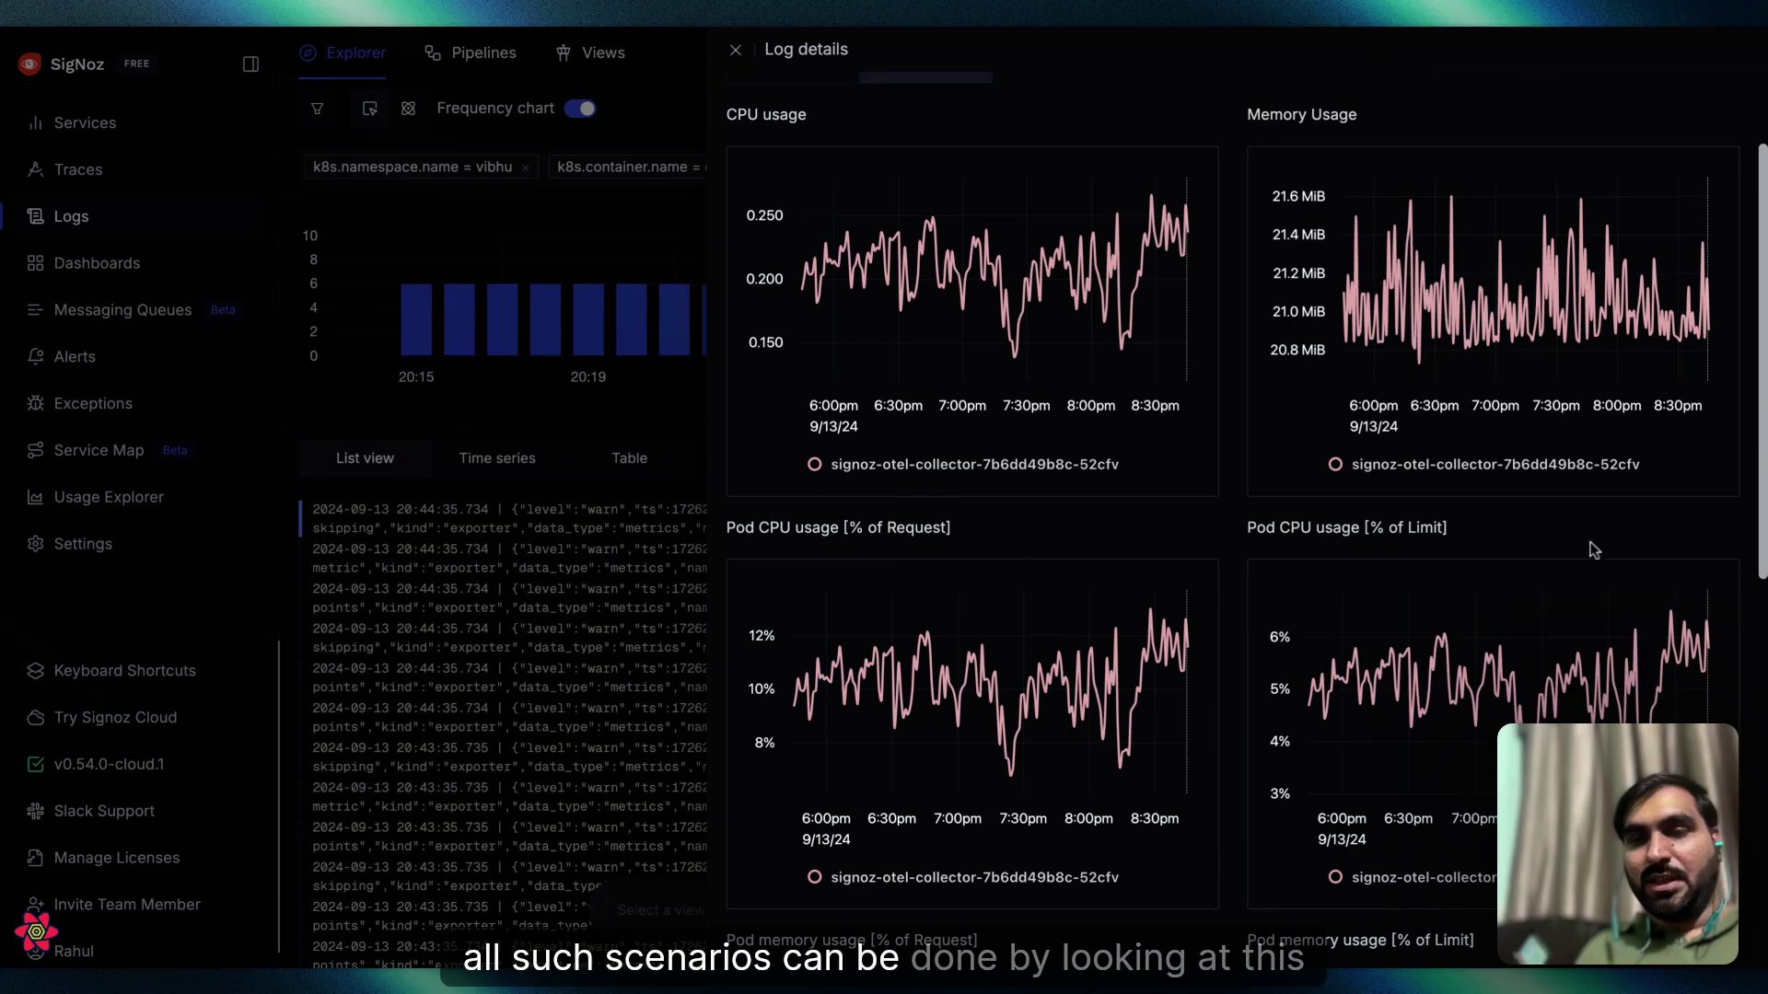
pyautogui.scroll(-1, 1334, 517)
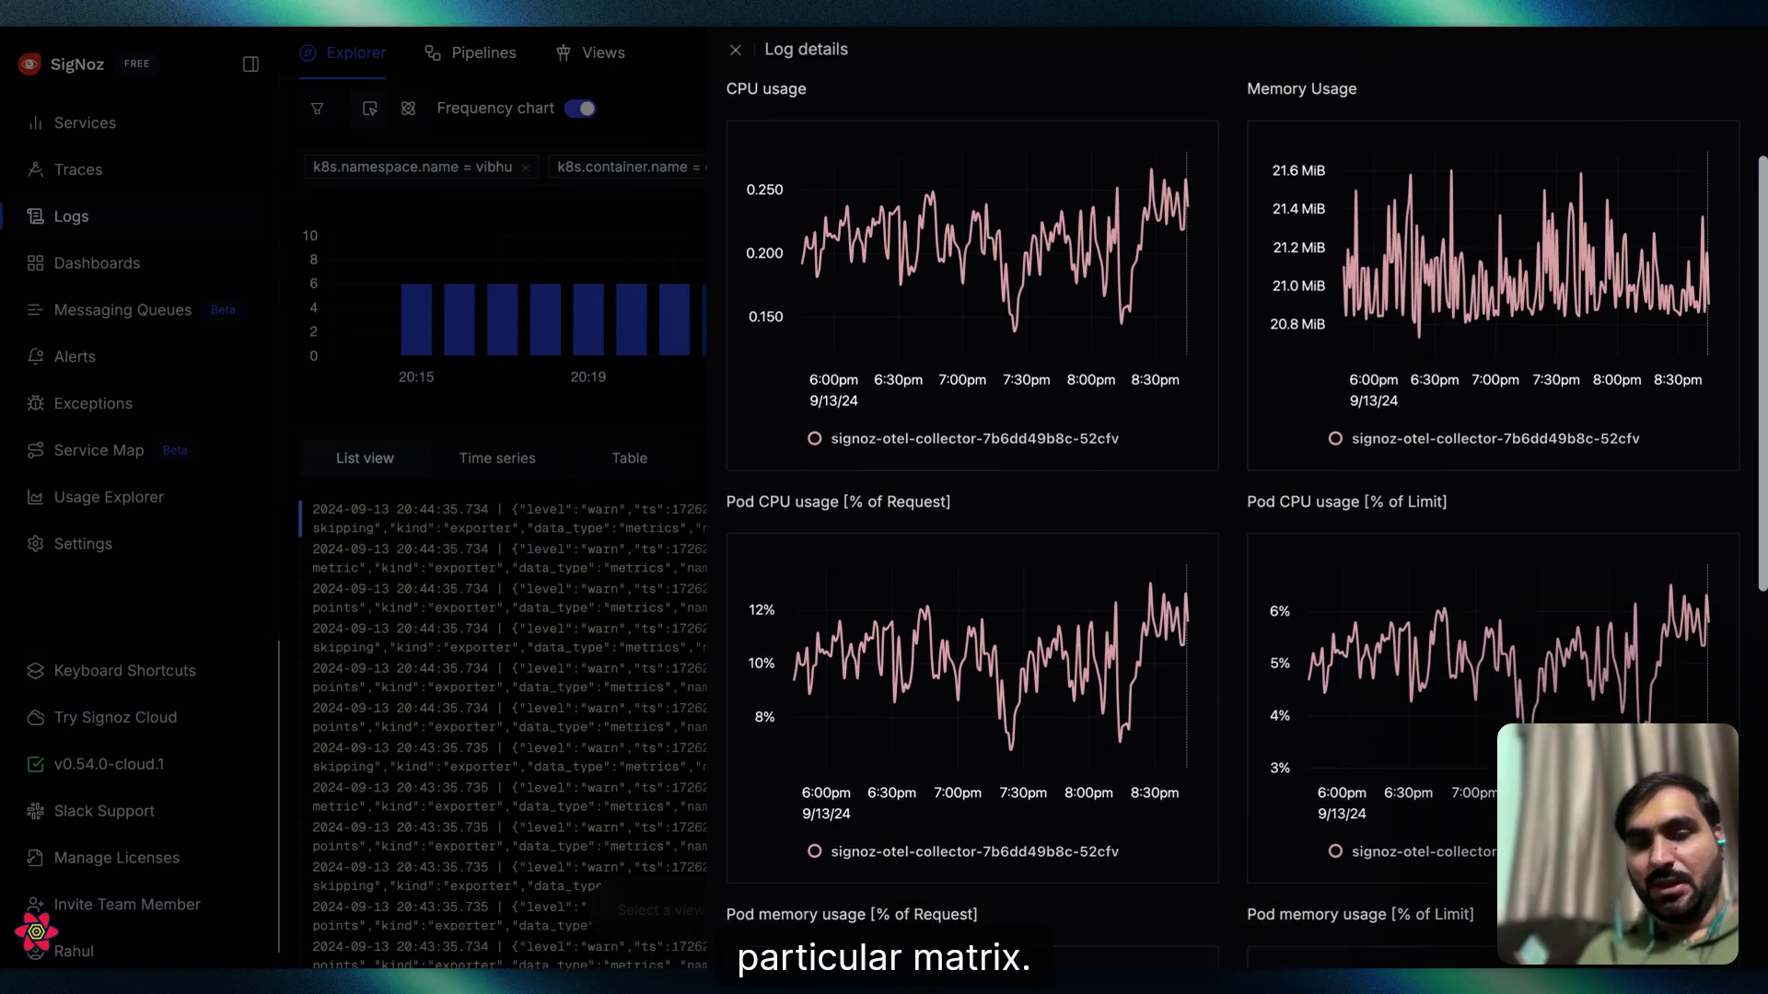
# Examine the pod's memory usage relative to request and limit, its filesystem usage and its network IO
pyautogui.scroll(-5, 1217, 501)
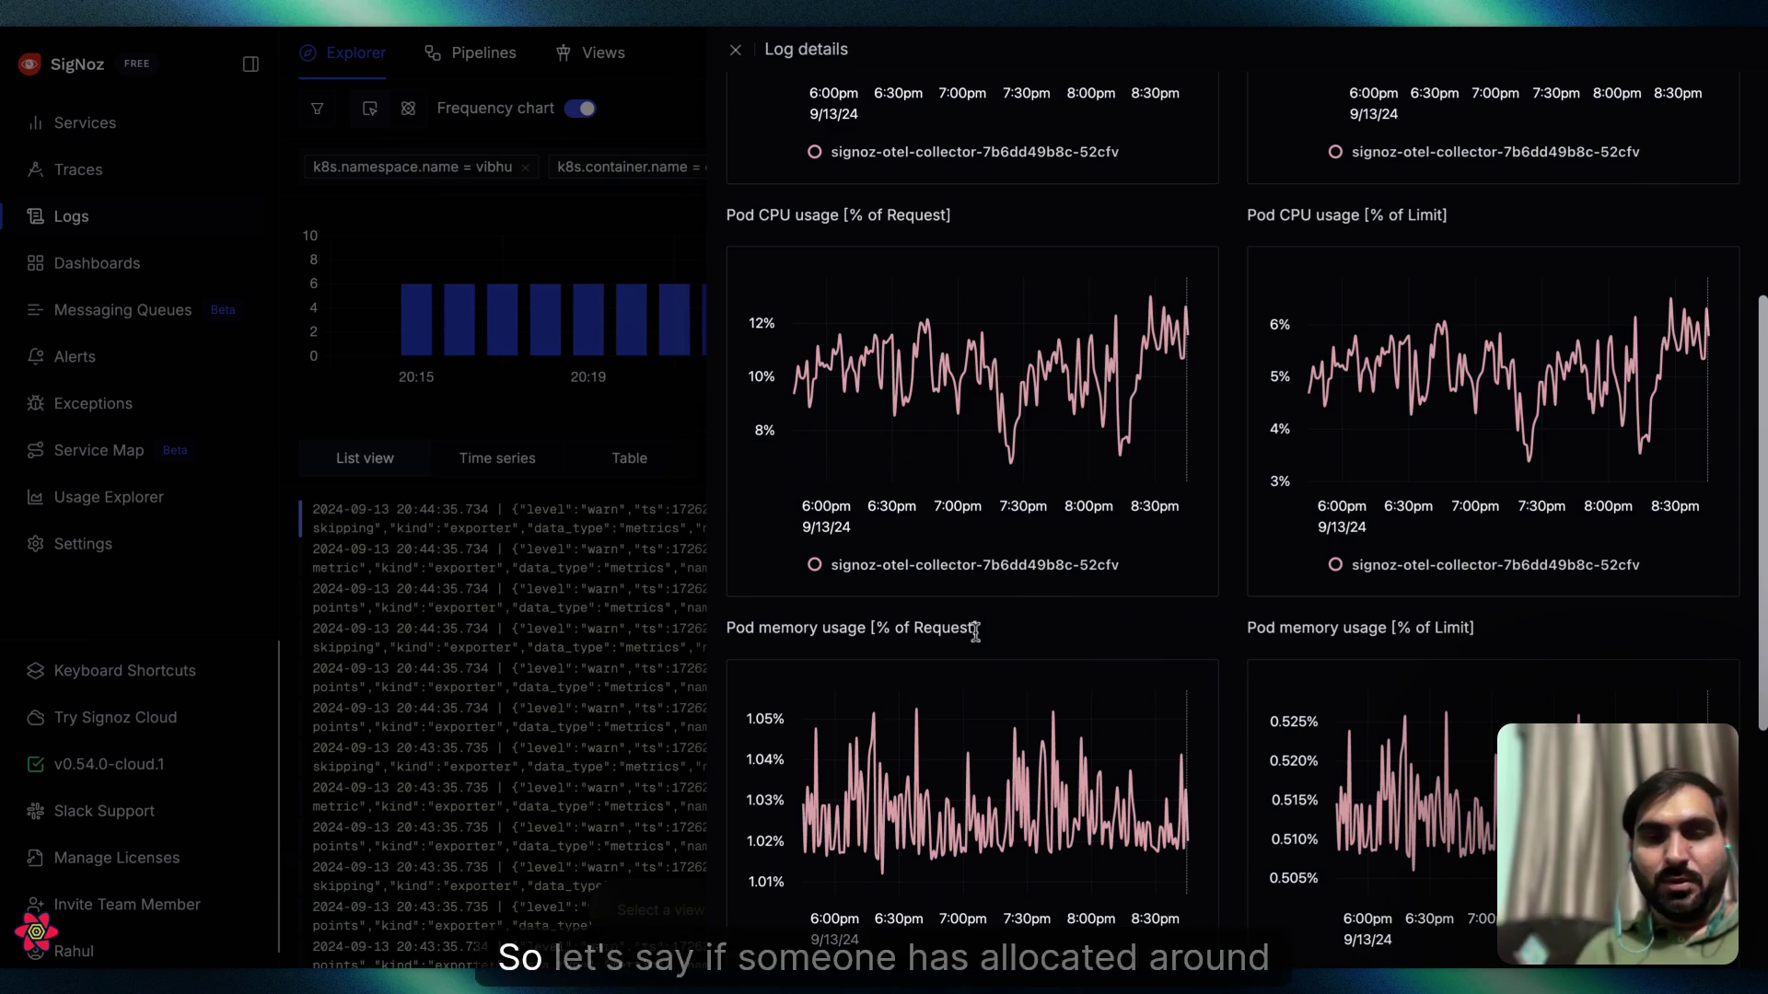
pyautogui.scroll(-1, 975, 631)
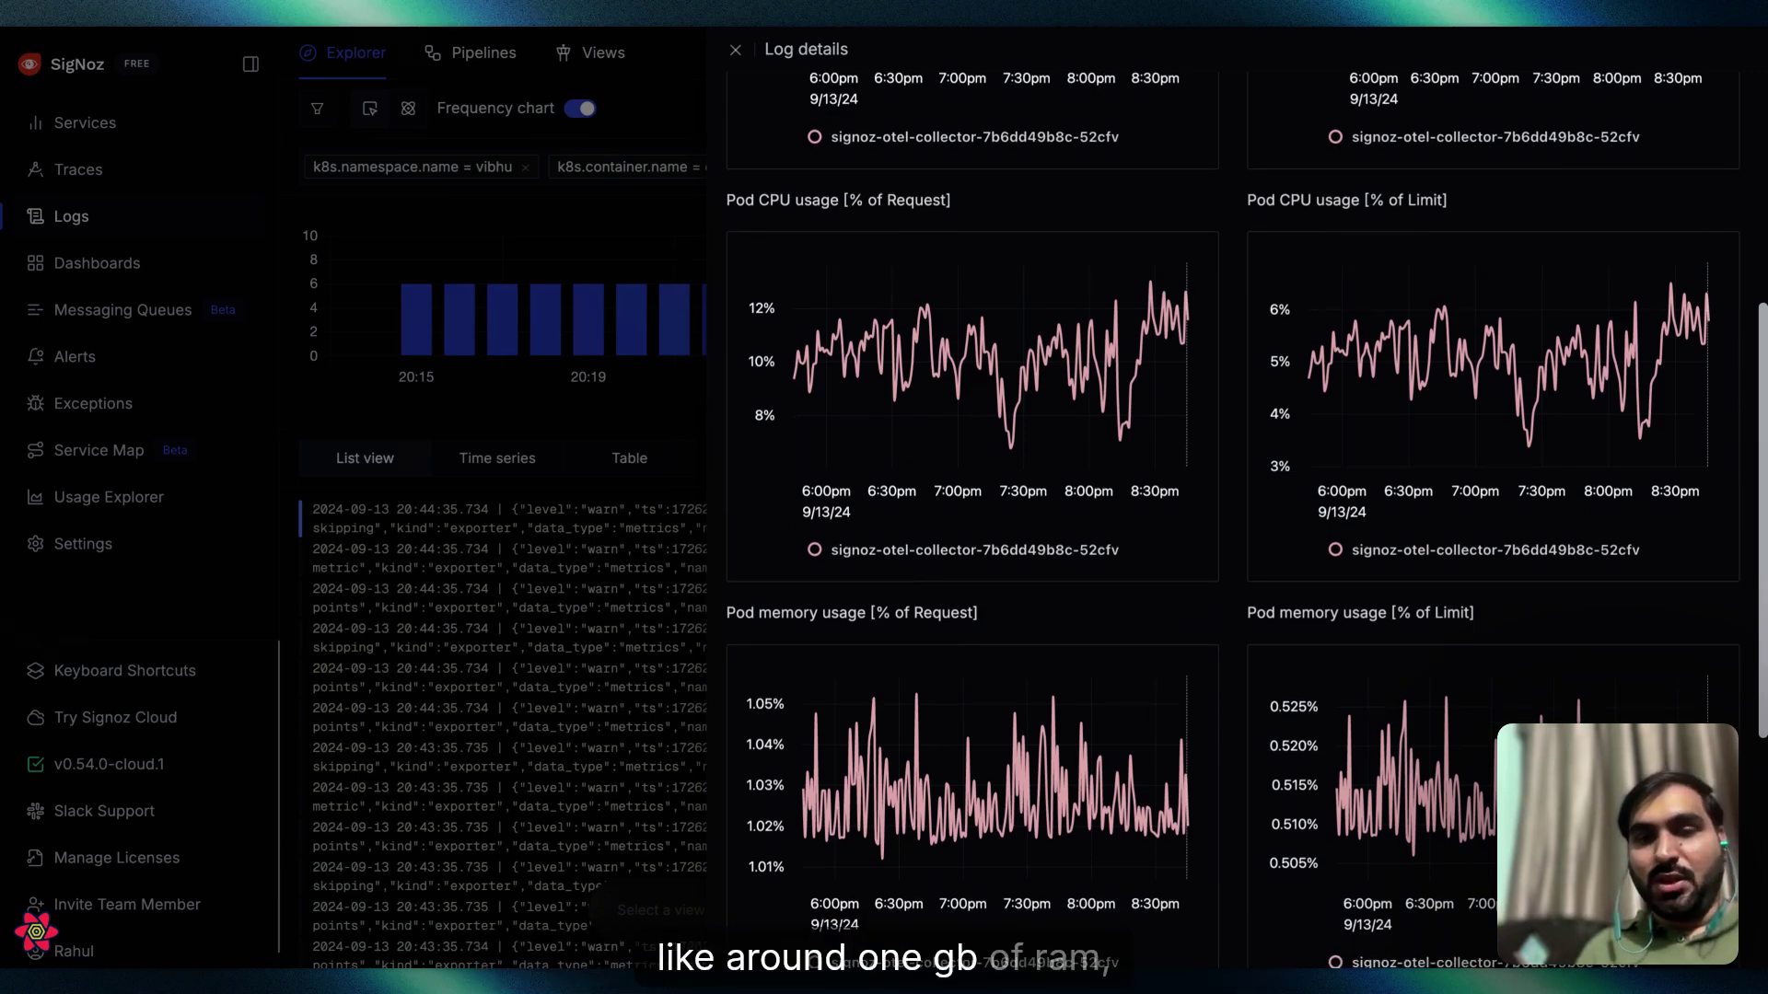
pyautogui.scroll(-1, 1200, 684)
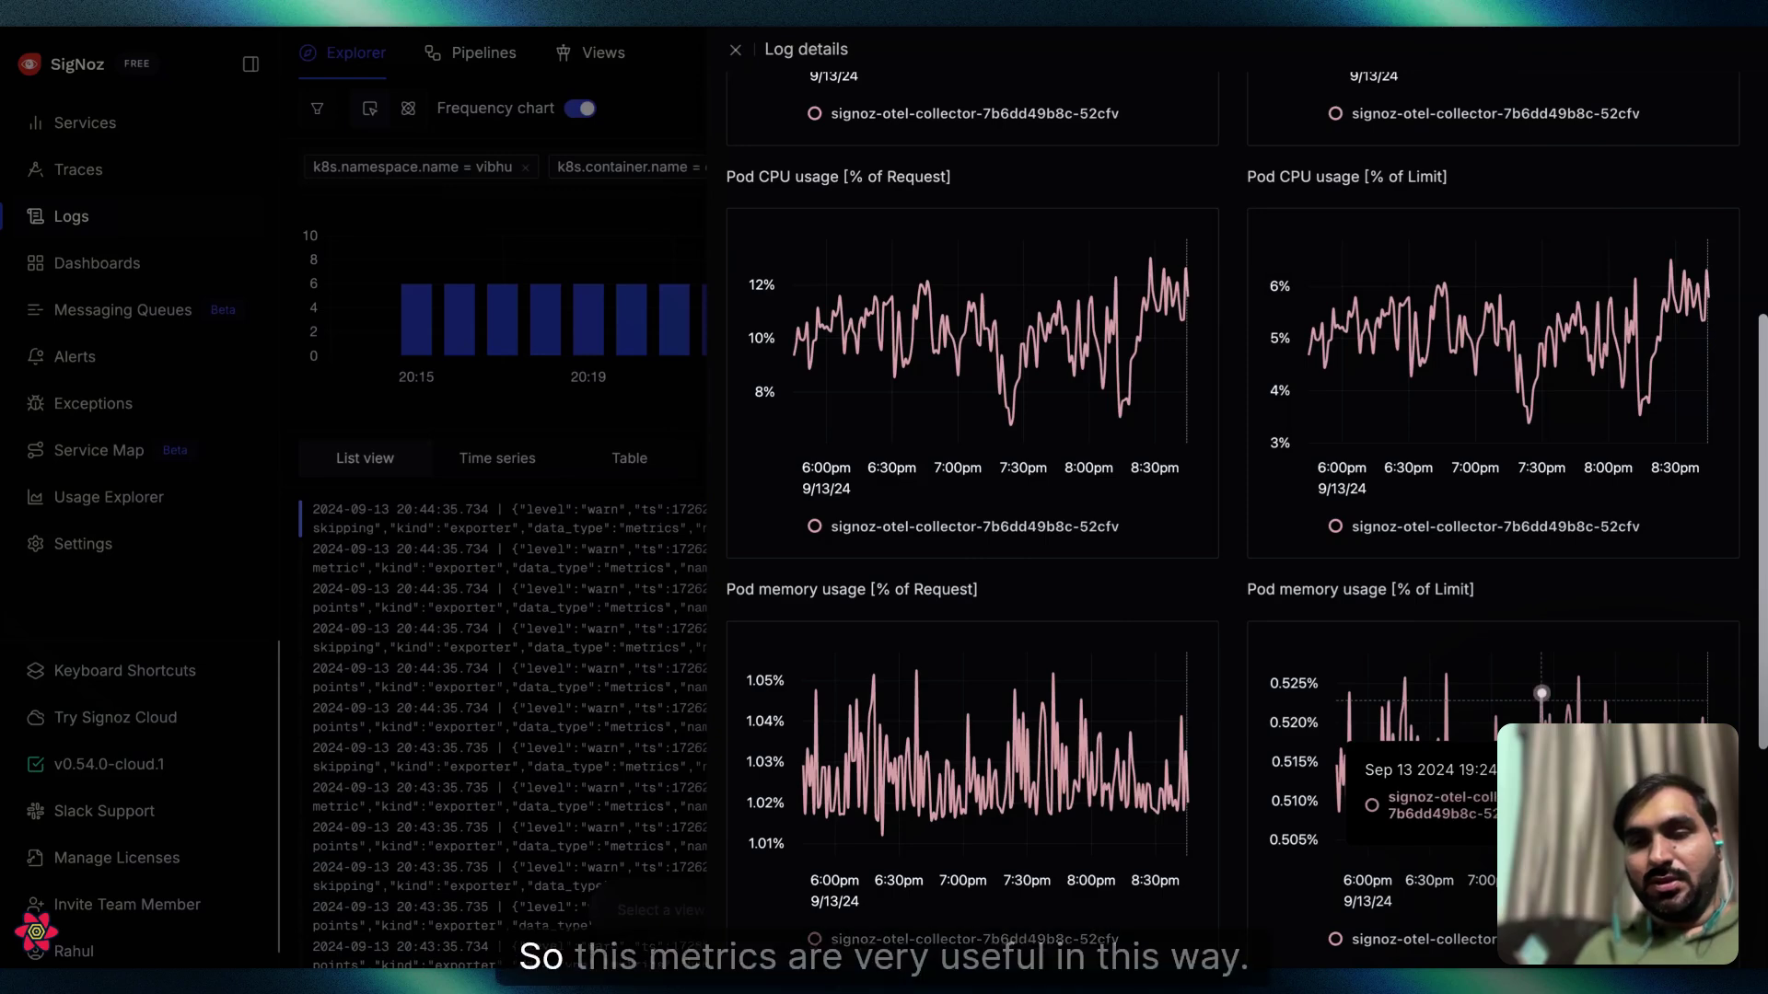
pyautogui.scroll(-1, 1326, 589)
pyautogui.scroll(-2, 1252, 571)
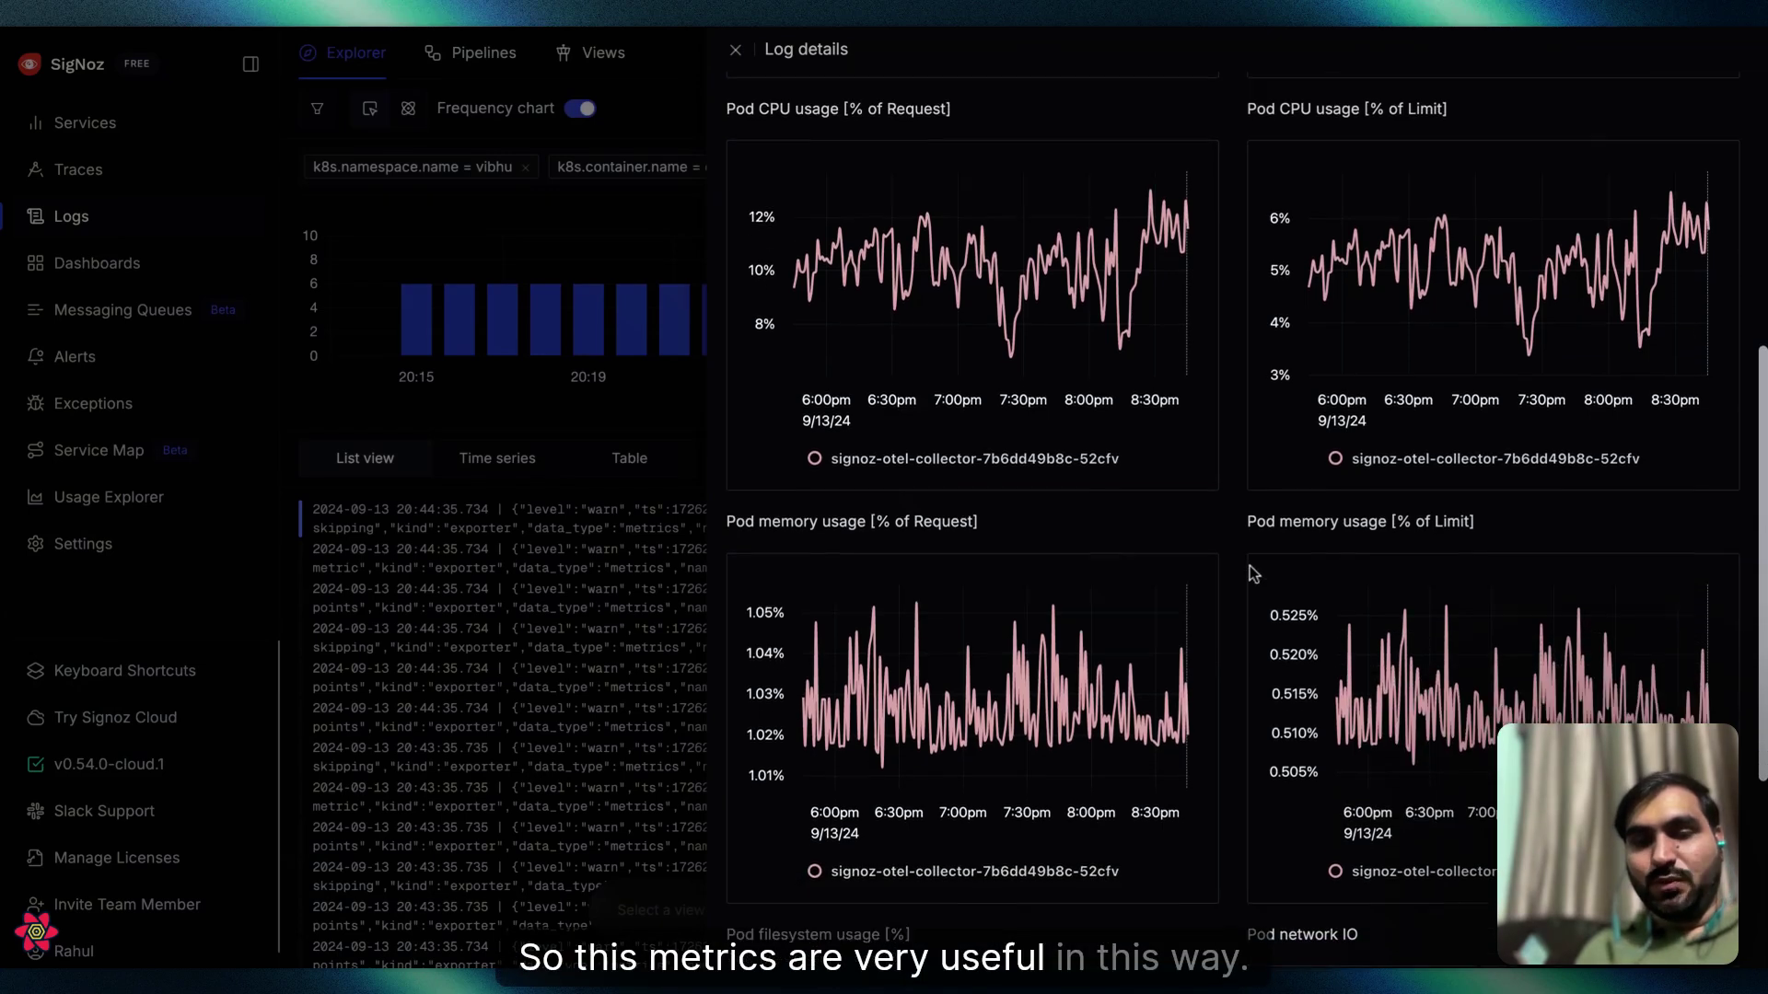
pyautogui.scroll(-5, 1197, 576)
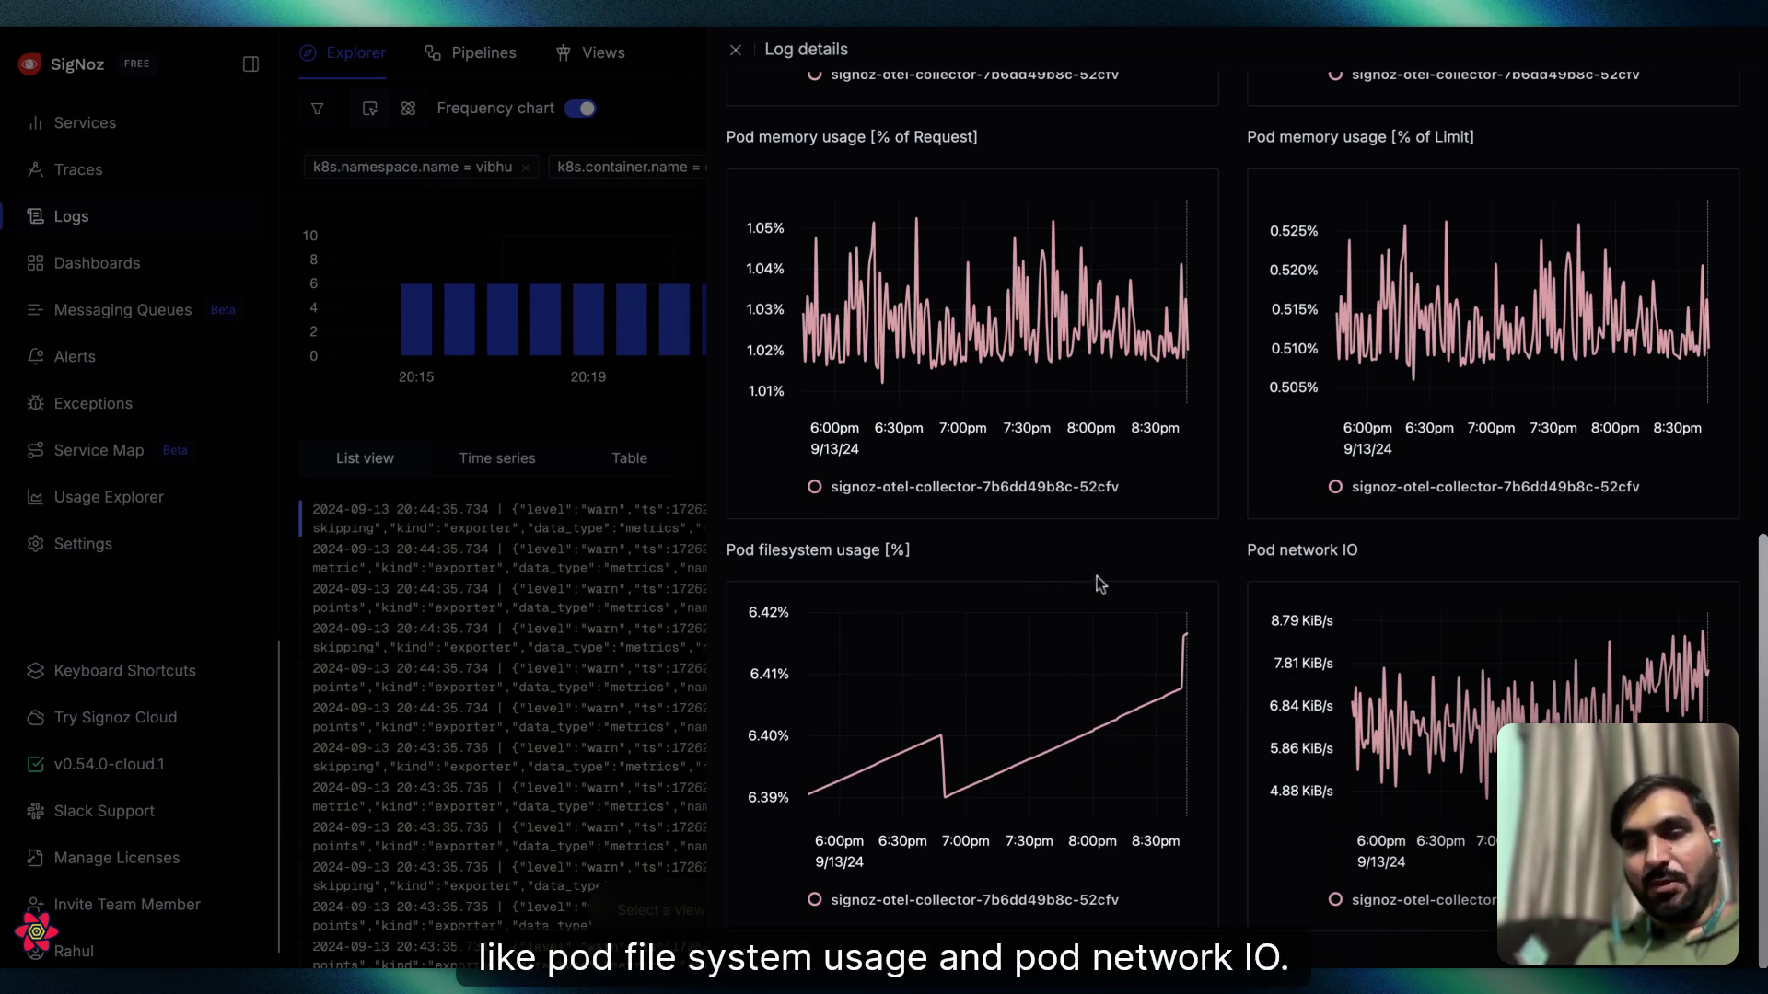
pyautogui.moveTo(1365, 683)
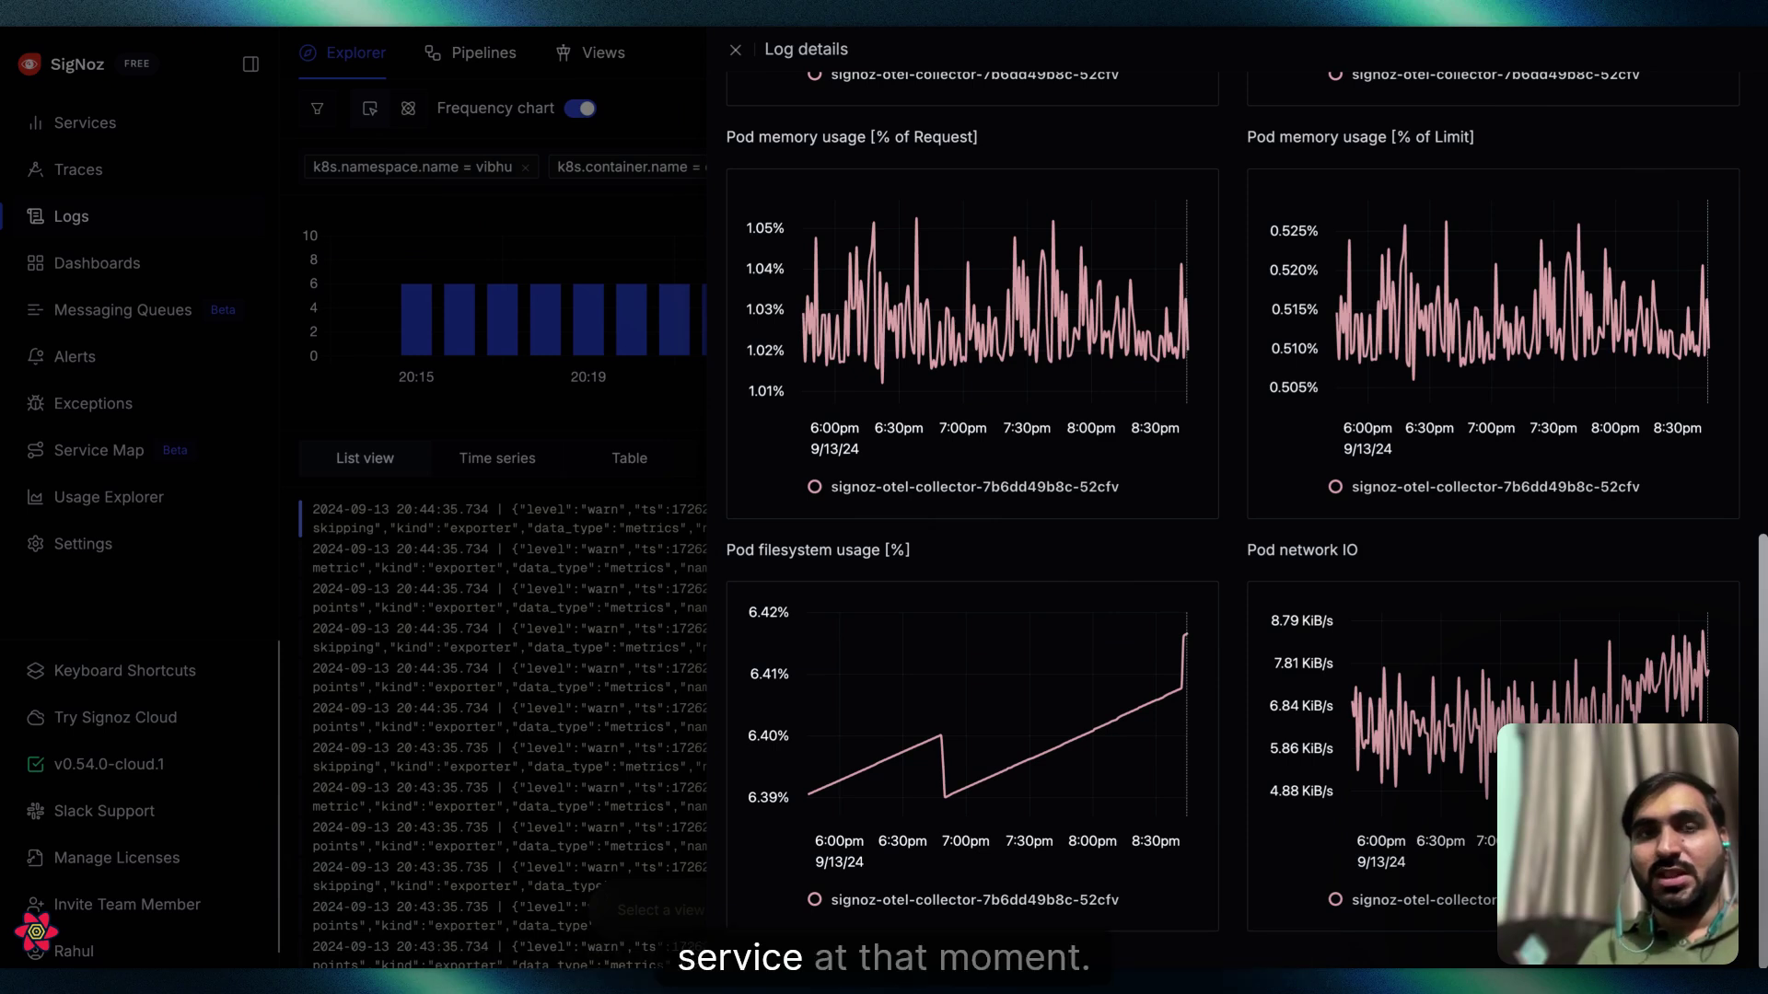
# Recheck the pod memory usage against its limit and return to the pod's overall CPU and memory charts
pyautogui.scroll(1, 1170, 534)
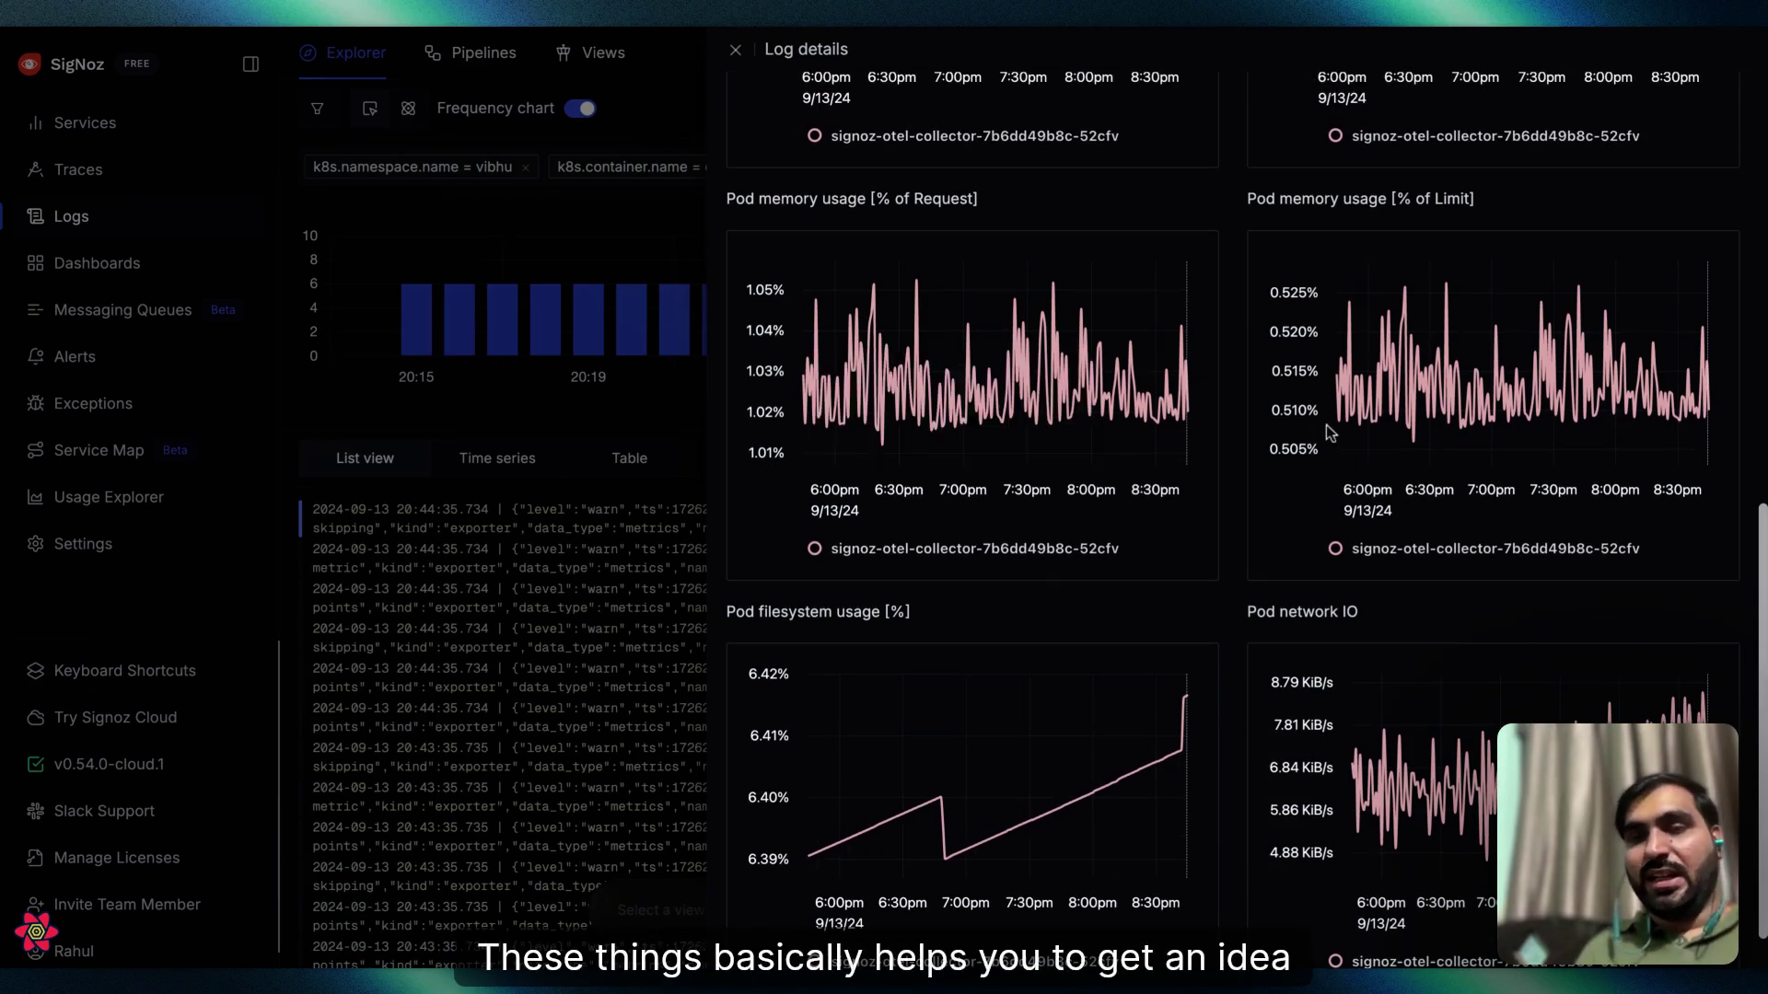
pyautogui.moveTo(1358, 402)
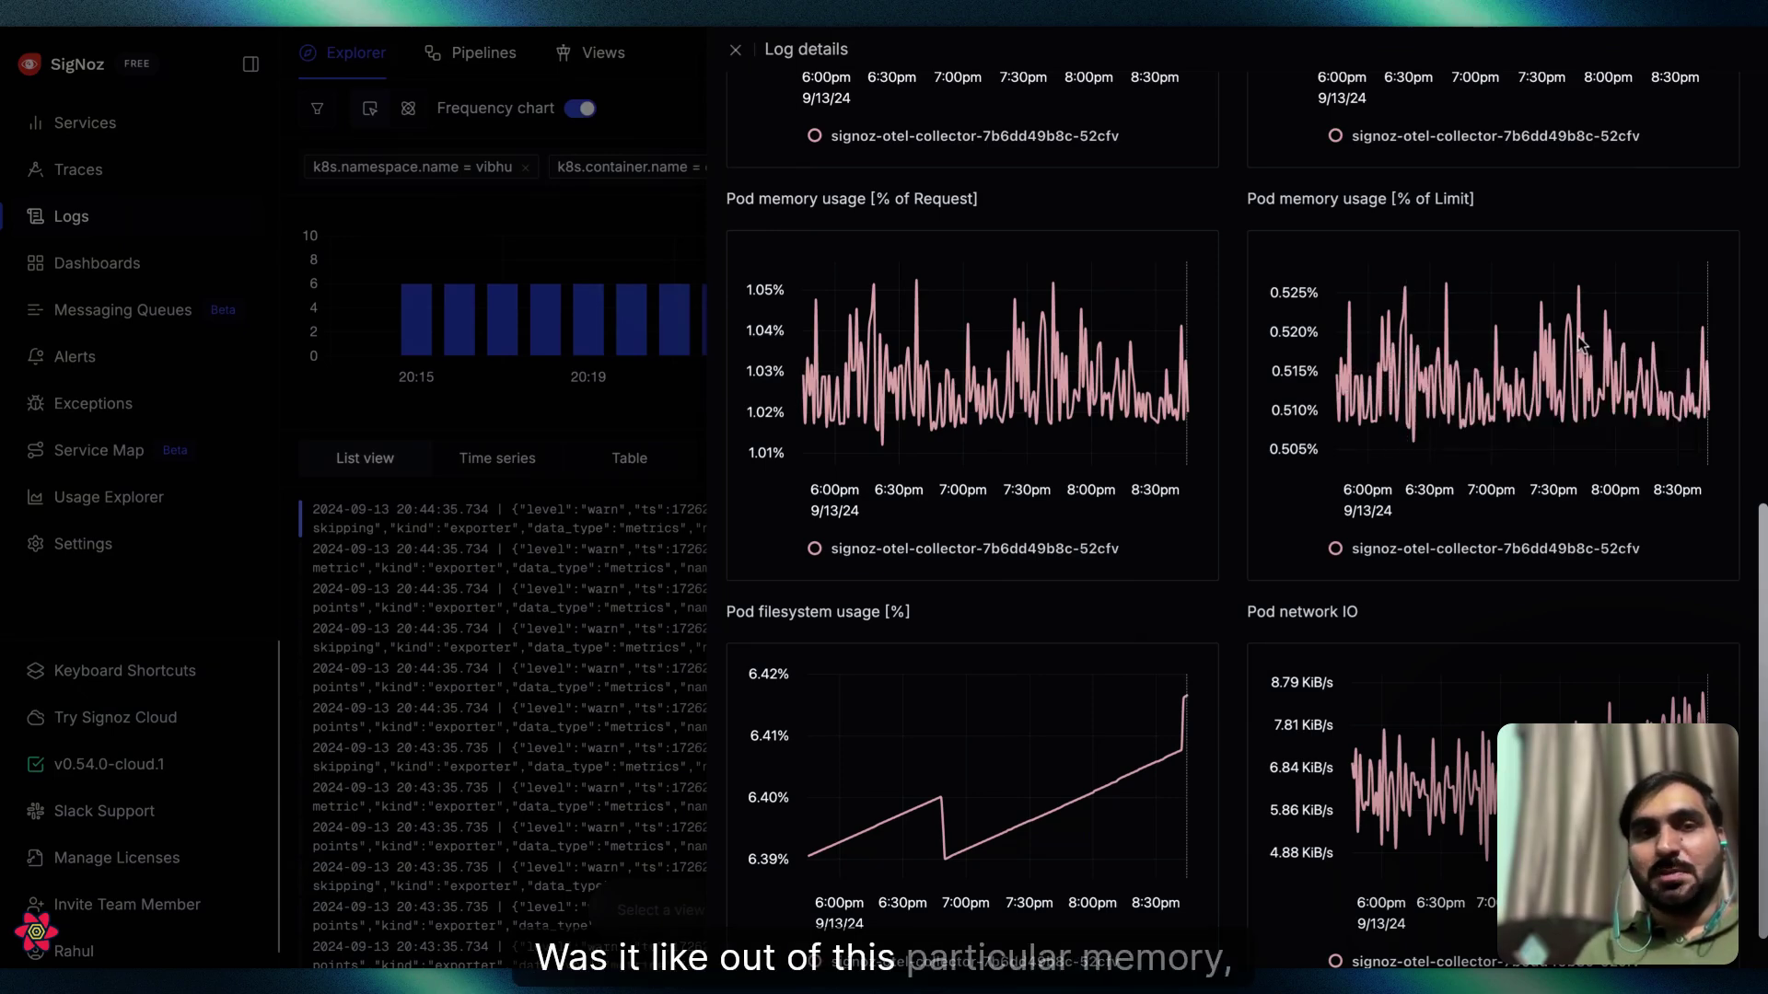
pyautogui.scroll(1, 1243, 256)
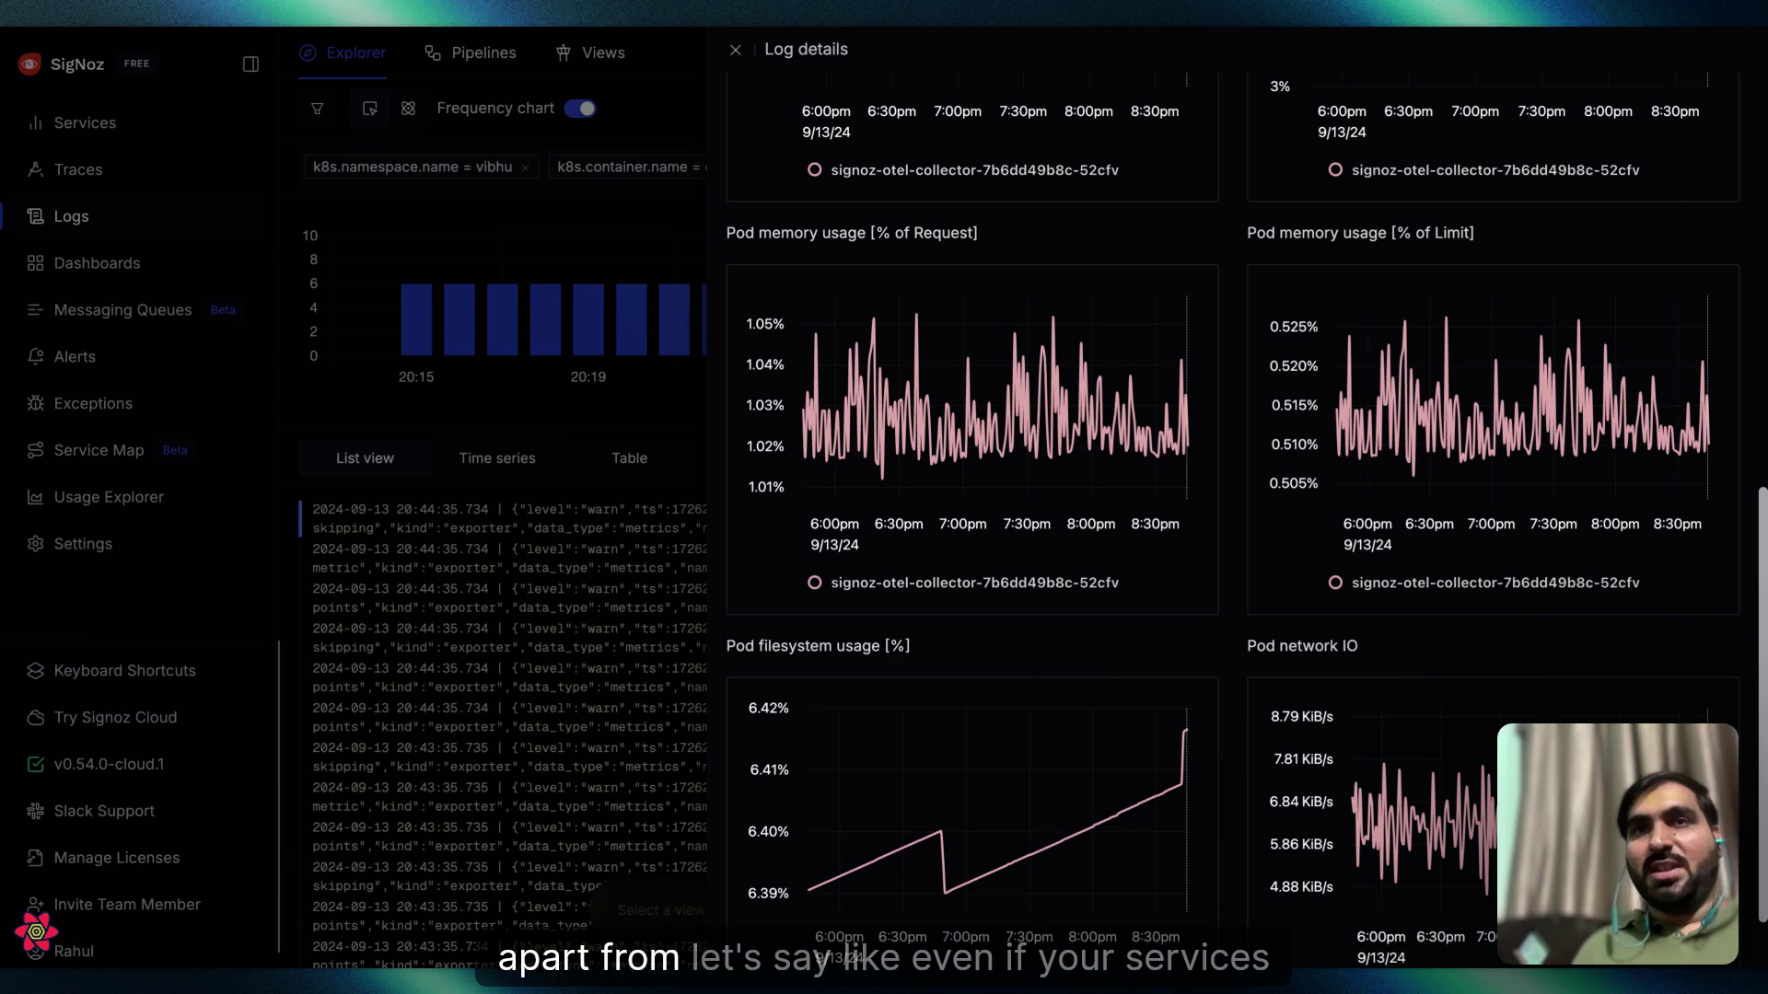
pyautogui.scroll(2, 1234, 516)
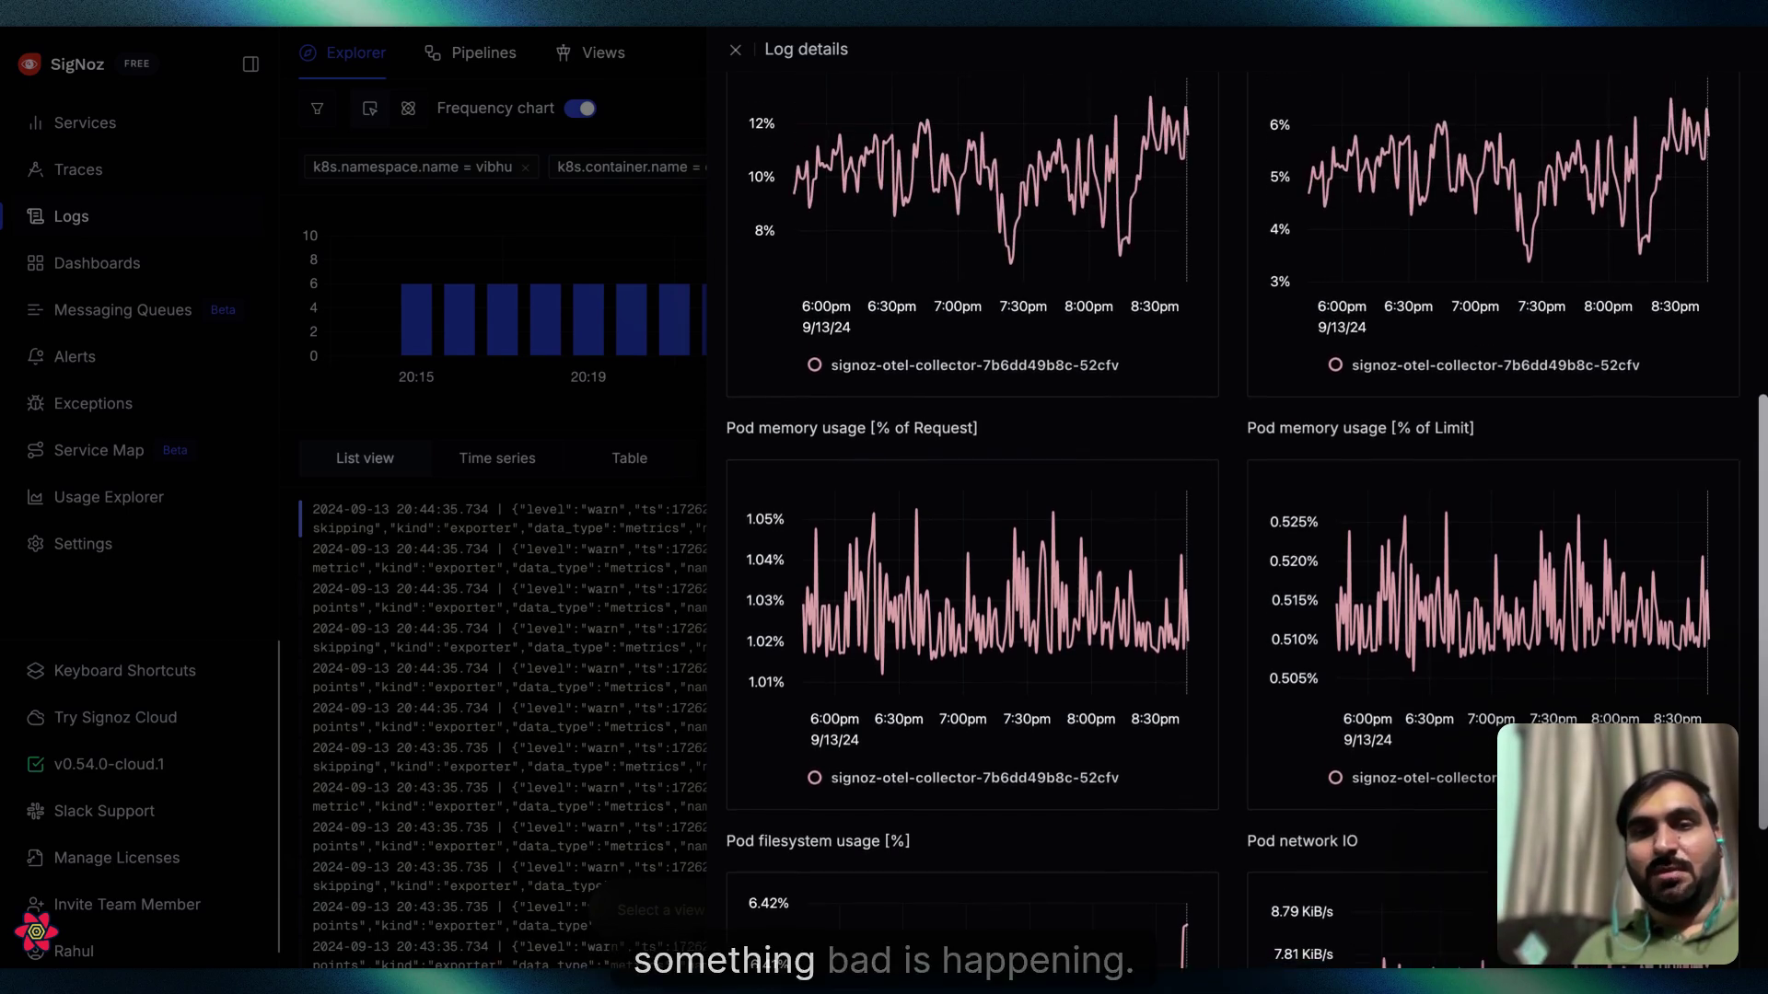
pyautogui.scroll(3, 1234, 515)
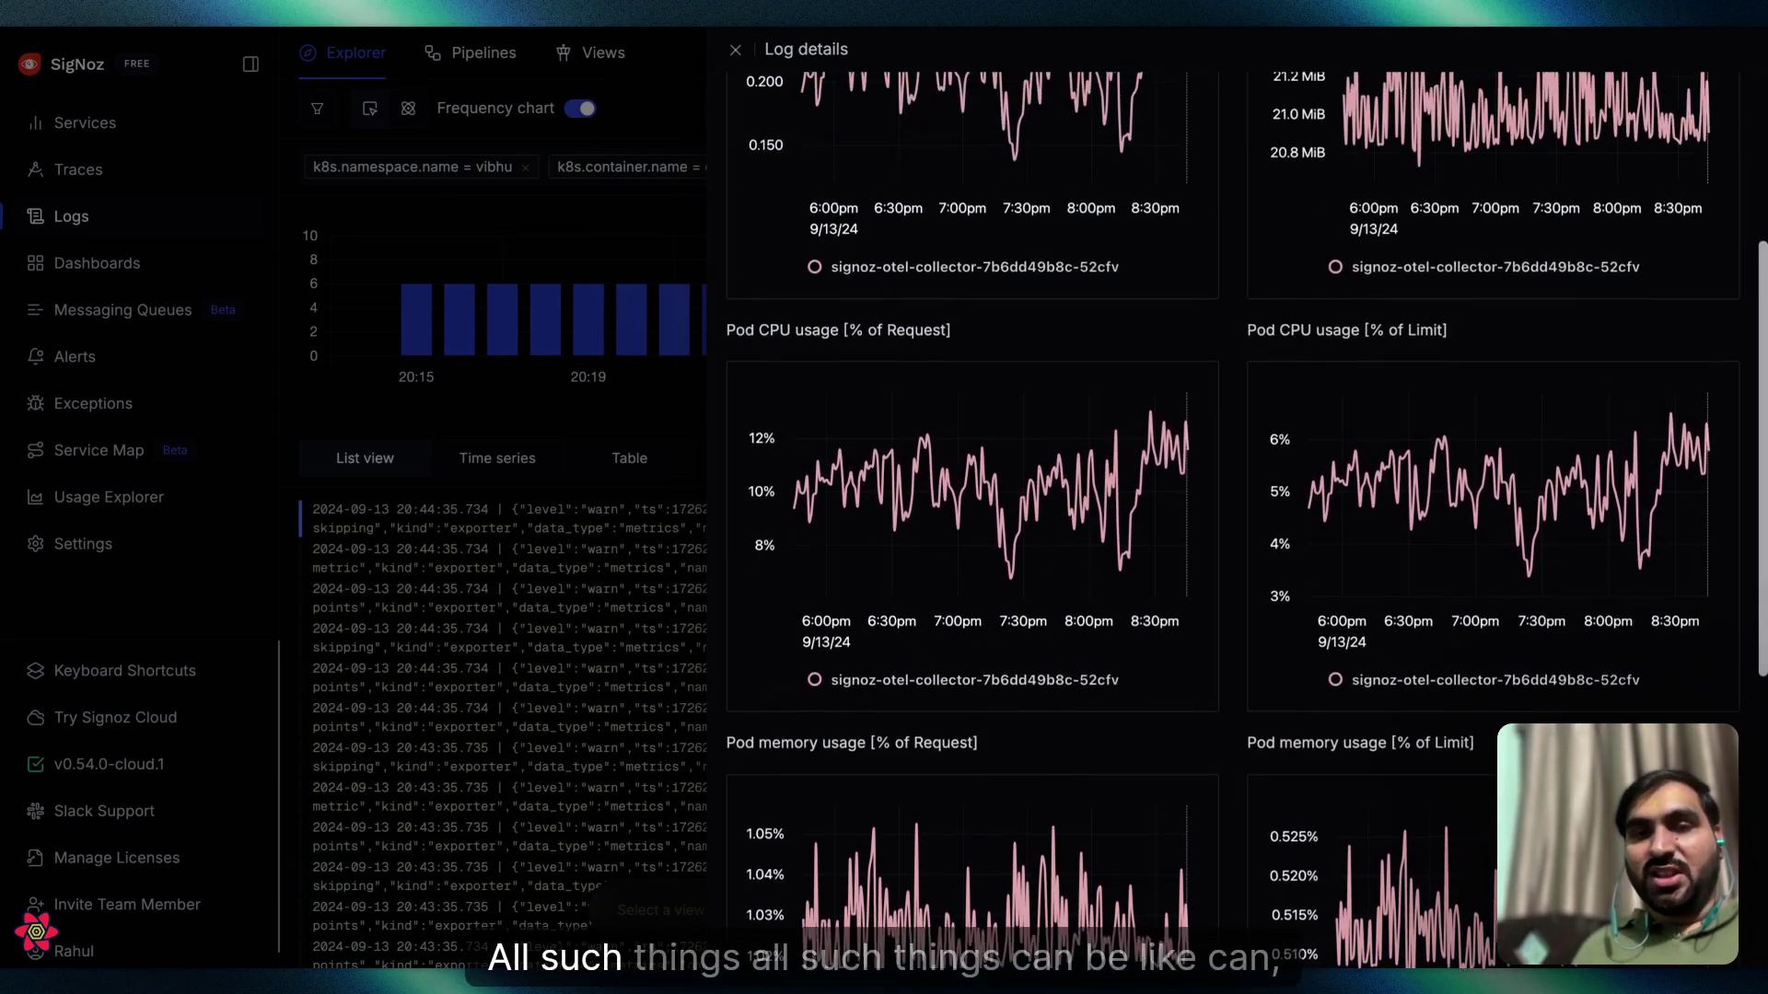
pyautogui.scroll(4, 1233, 516)
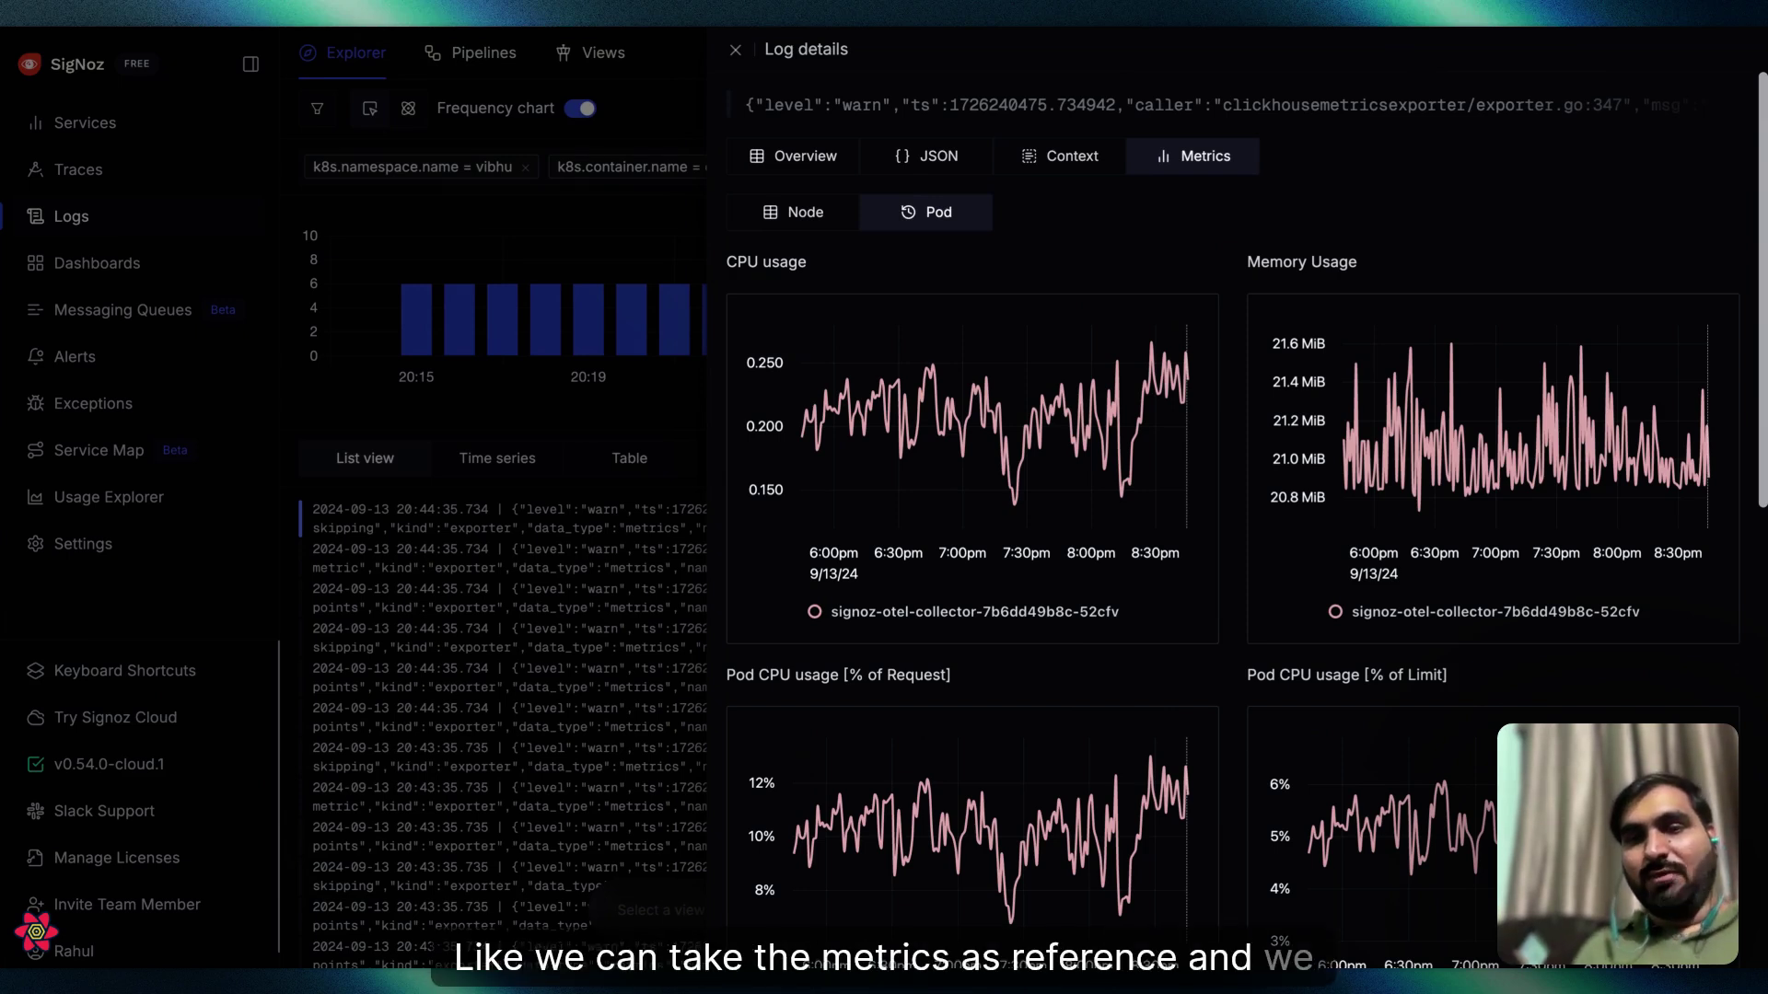
# Glance at the node metrics, return to the pod metrics and inspect the recent pod CPU usage as a percentage of limit
pyautogui.scroll(-1, 1246, 522)
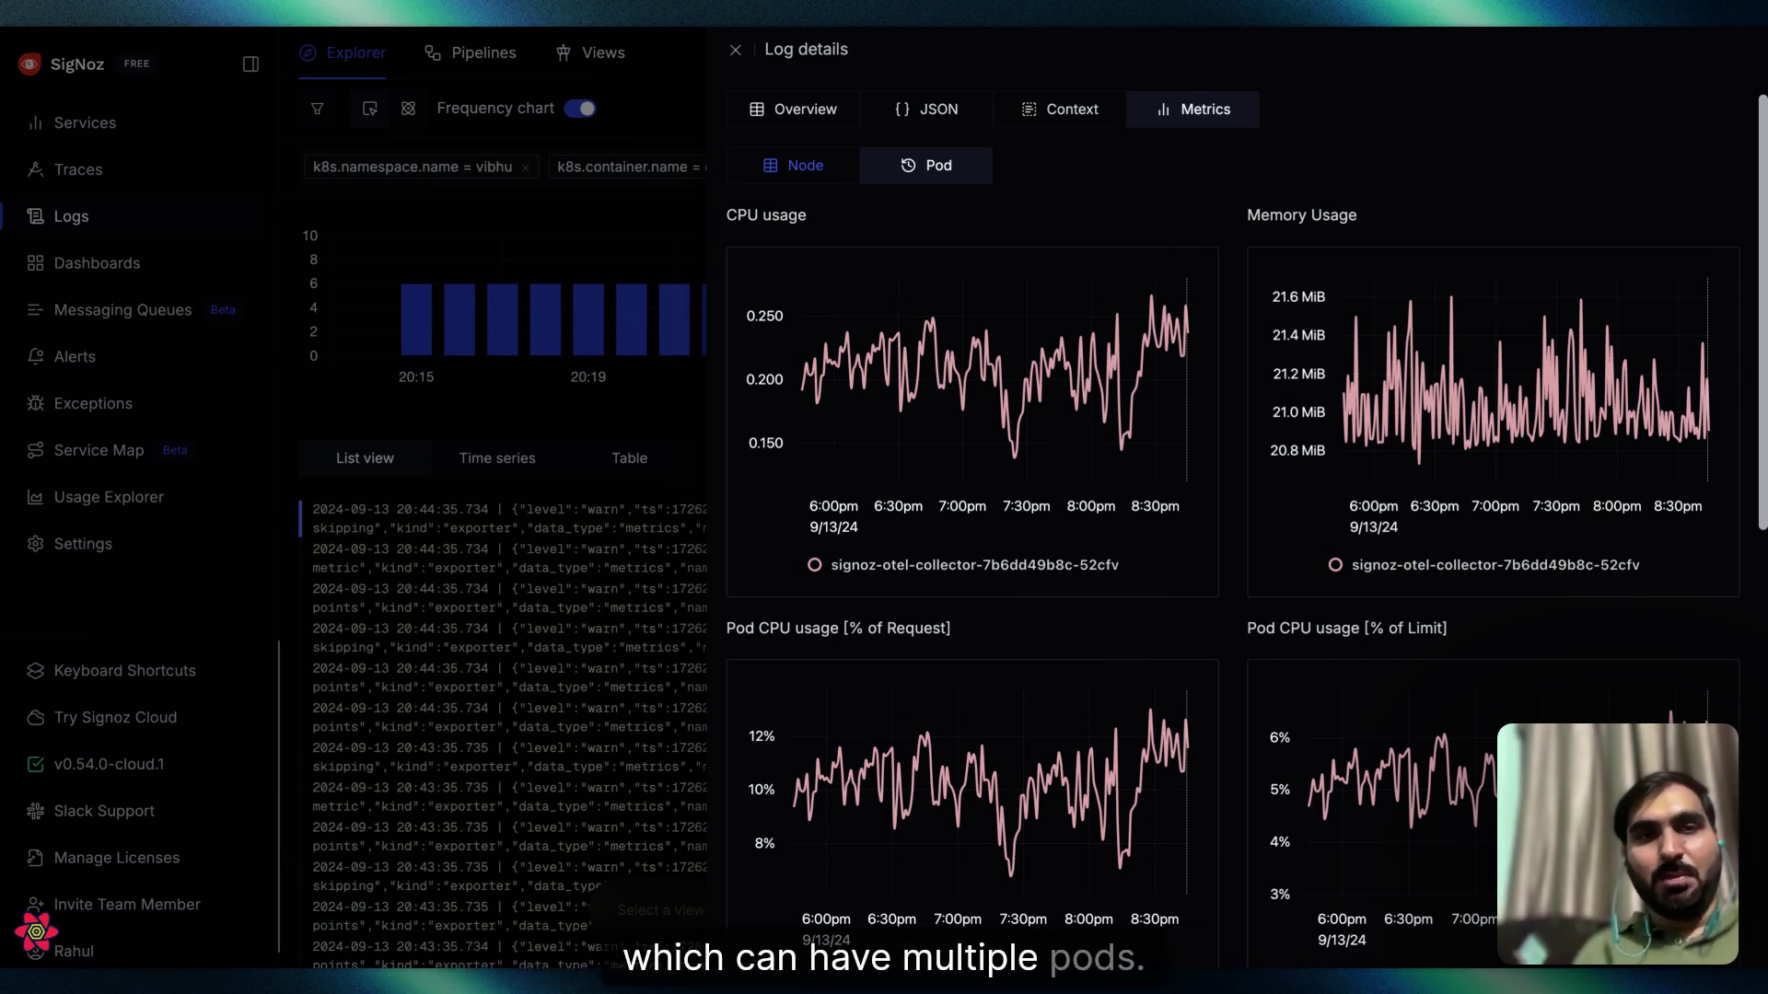
pyautogui.click(793, 165)
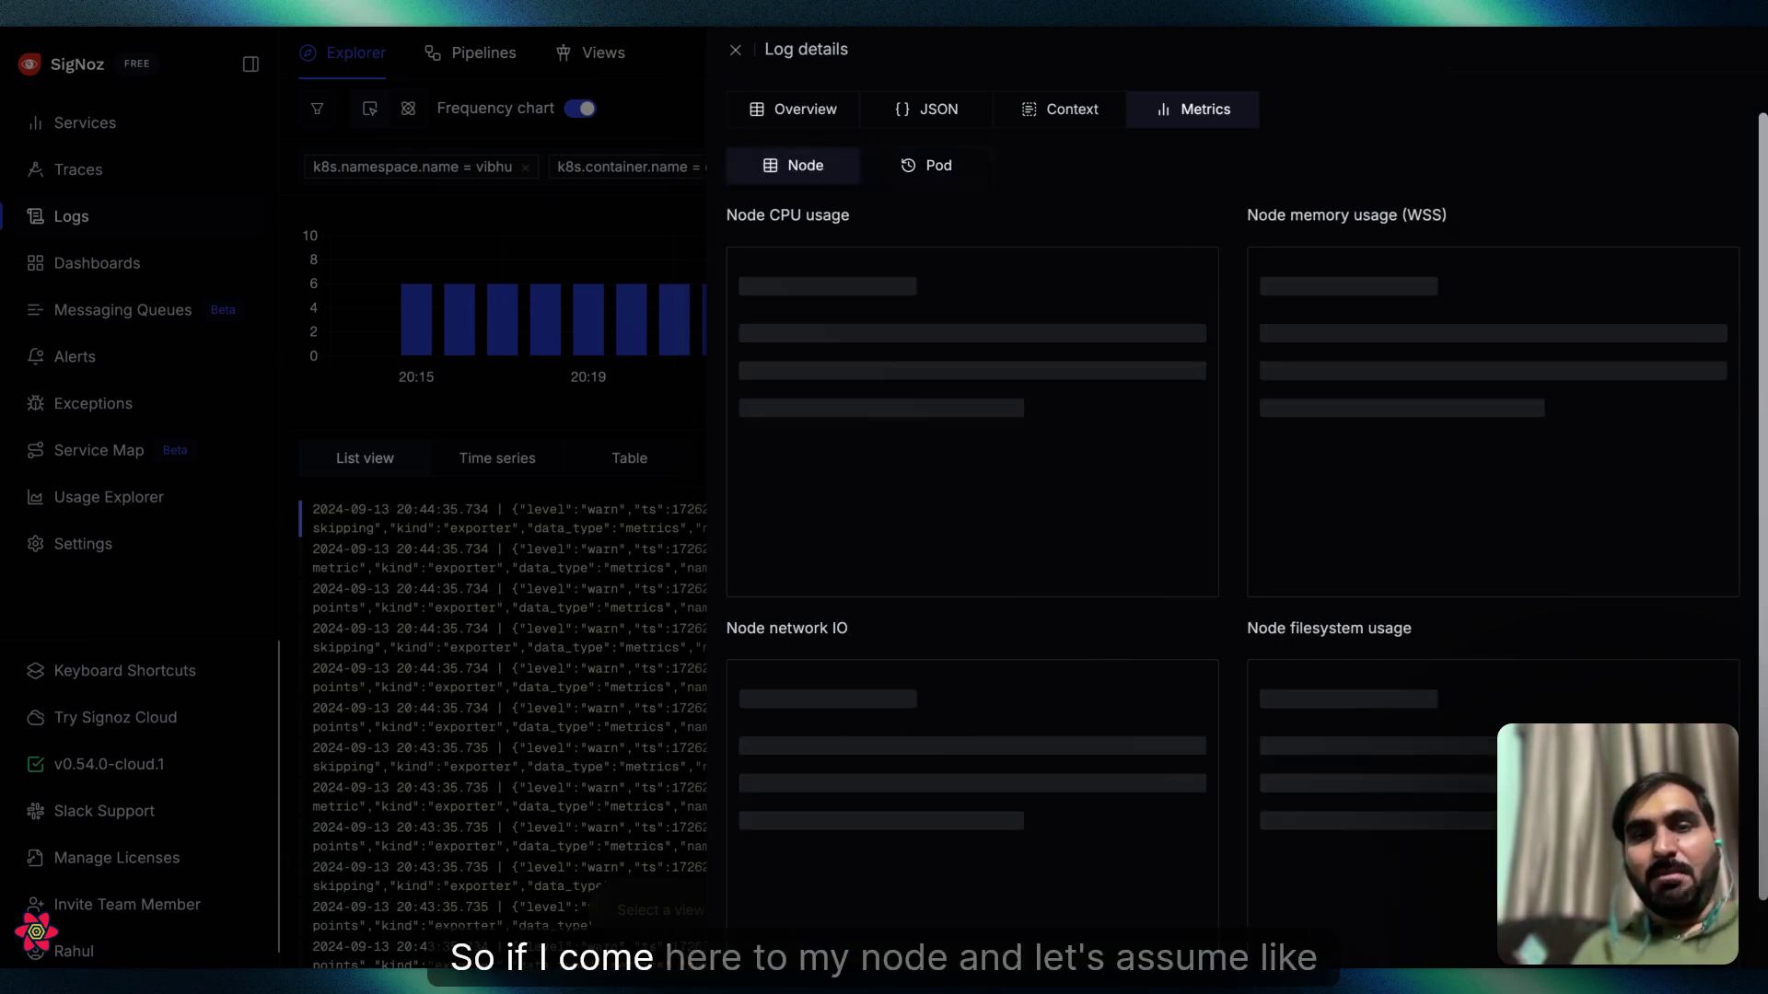
pyautogui.click(935, 171)
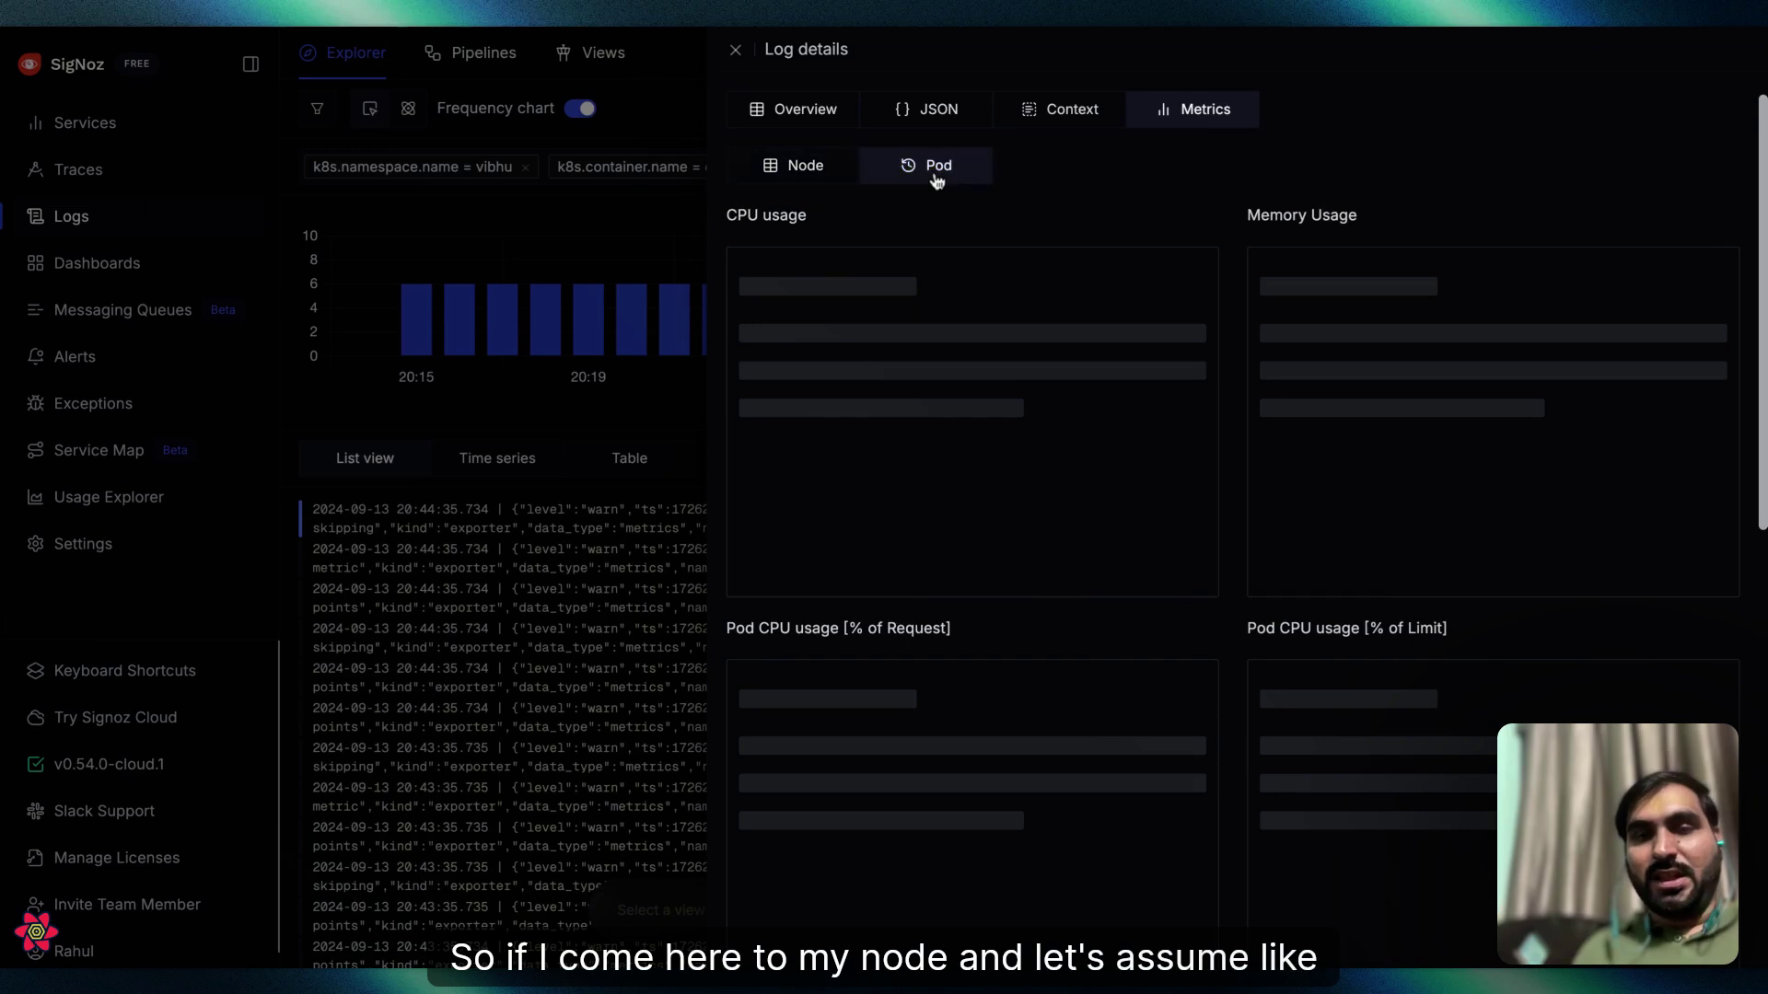
pyautogui.scroll(-1, 1128, 234)
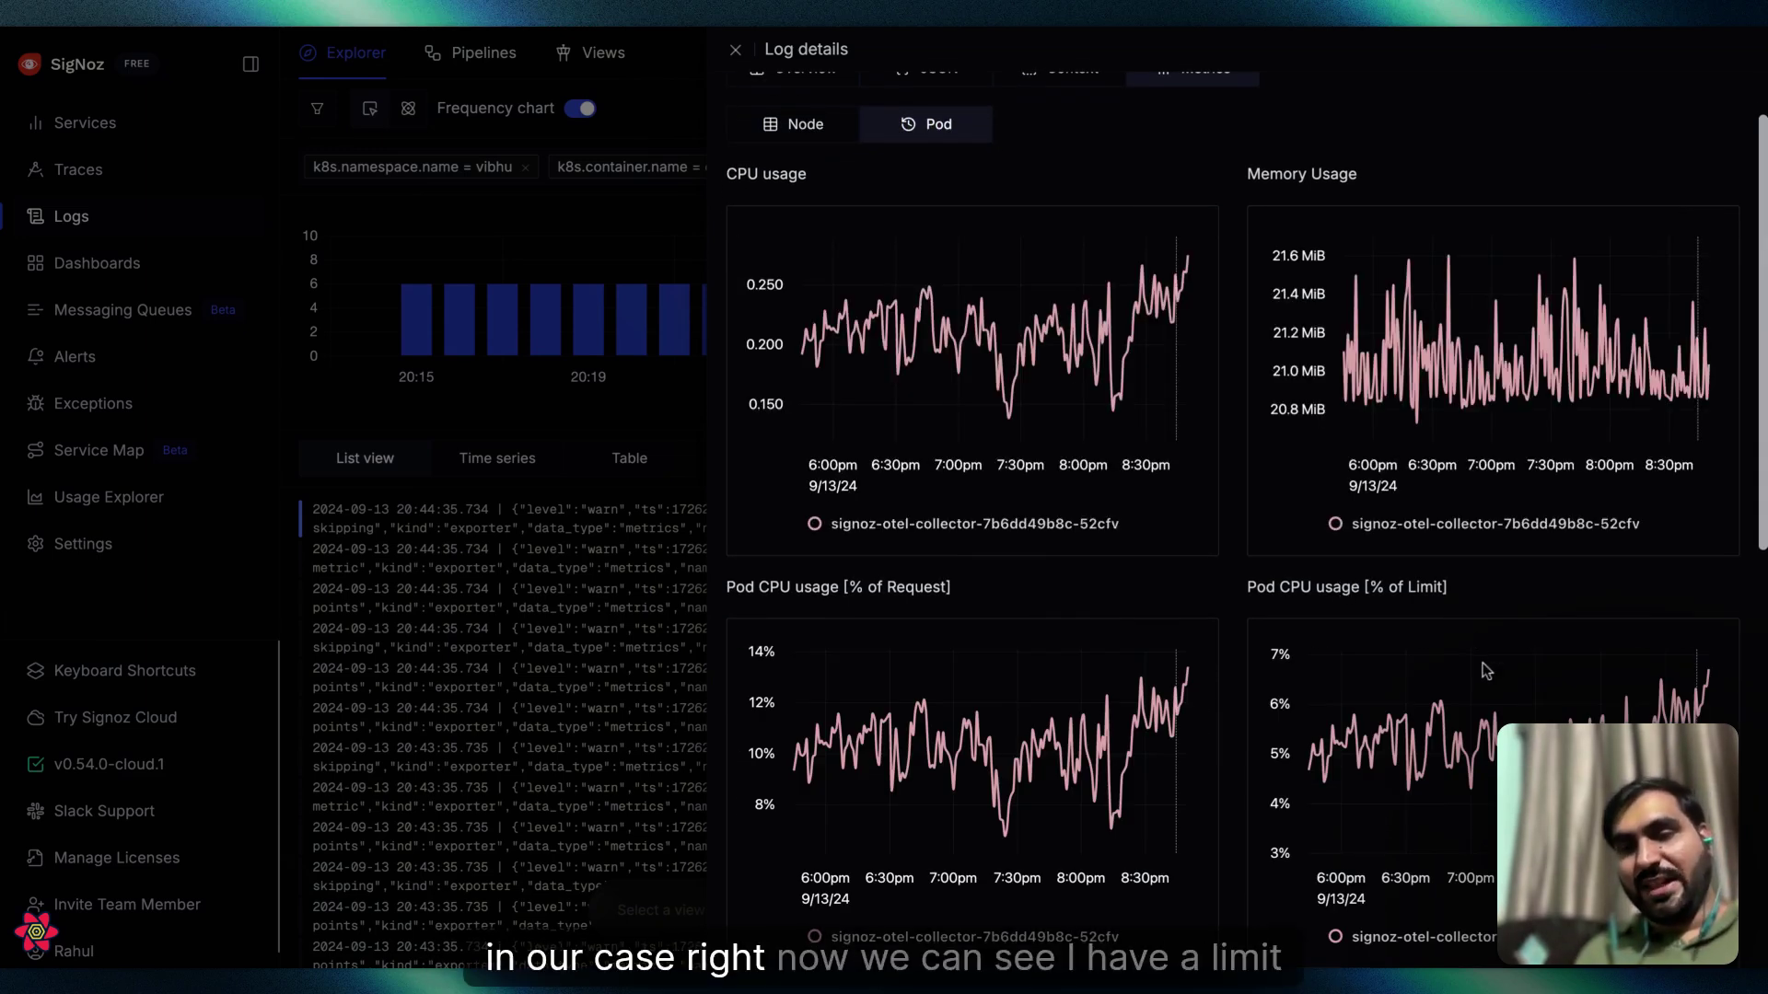
pyautogui.moveTo(1671, 706)
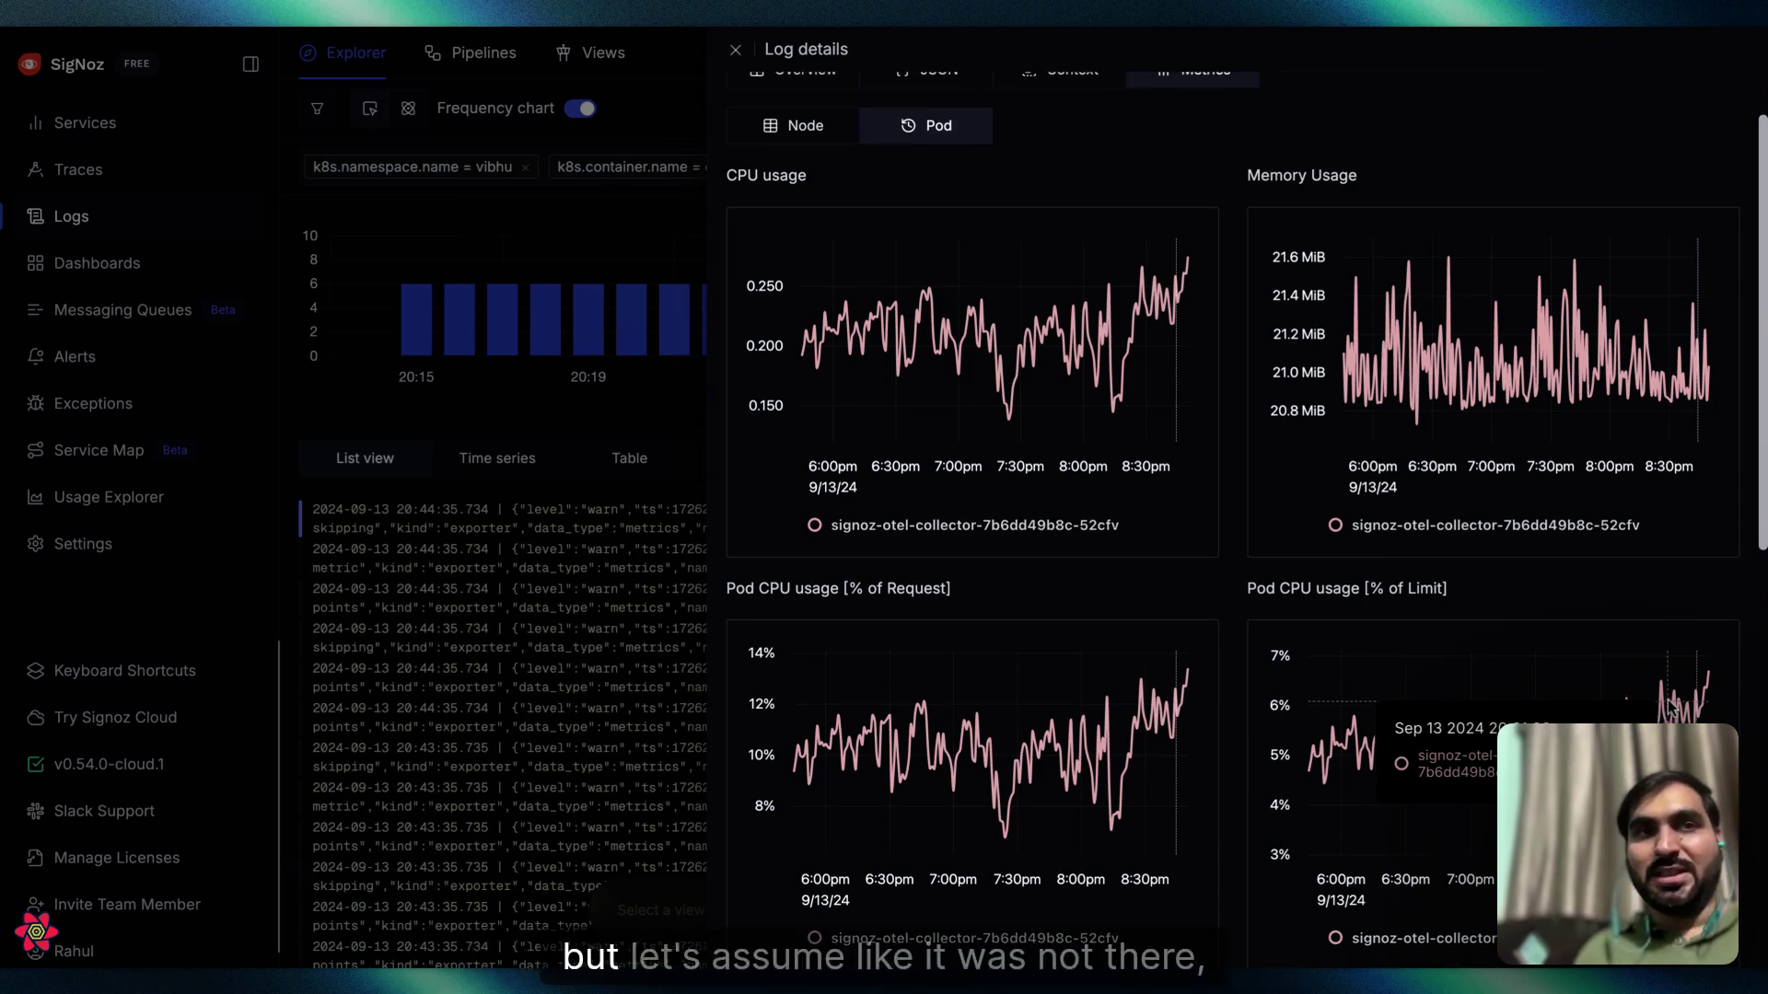
pyautogui.scroll(1, 1275, 592)
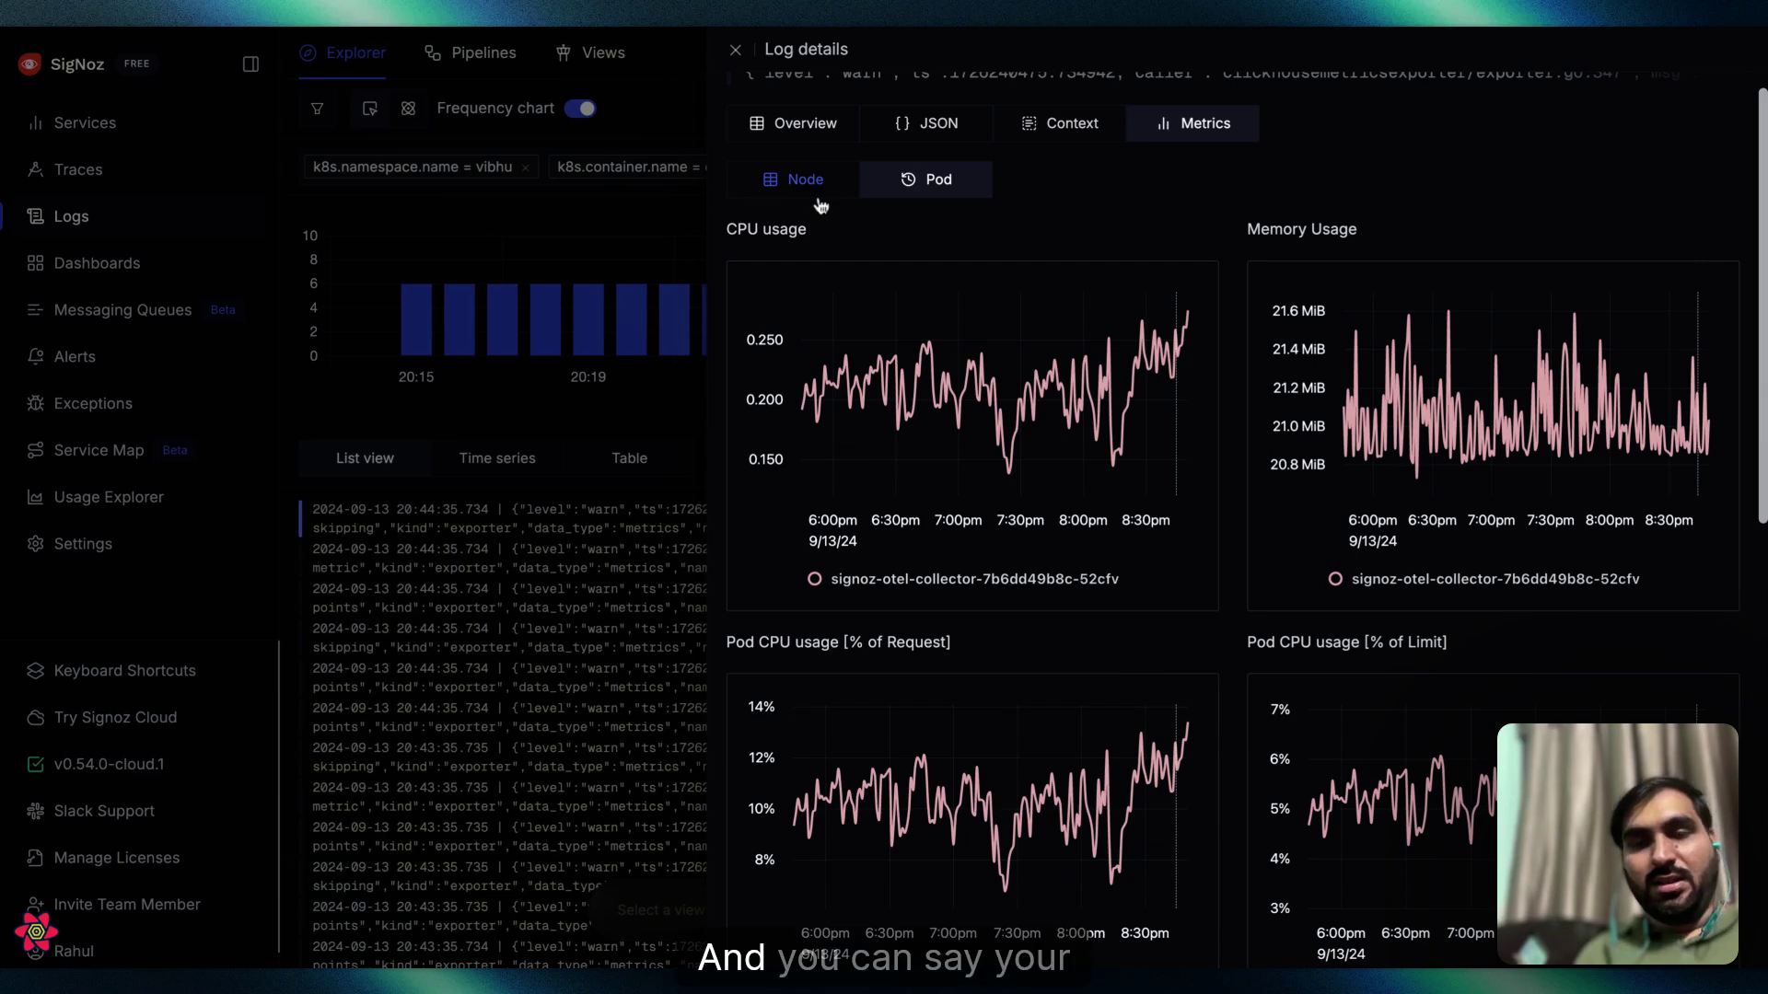
# Show the log's node metrics and inspect the Node CPU usage peak around 8:30pm
pyautogui.click(794, 180)
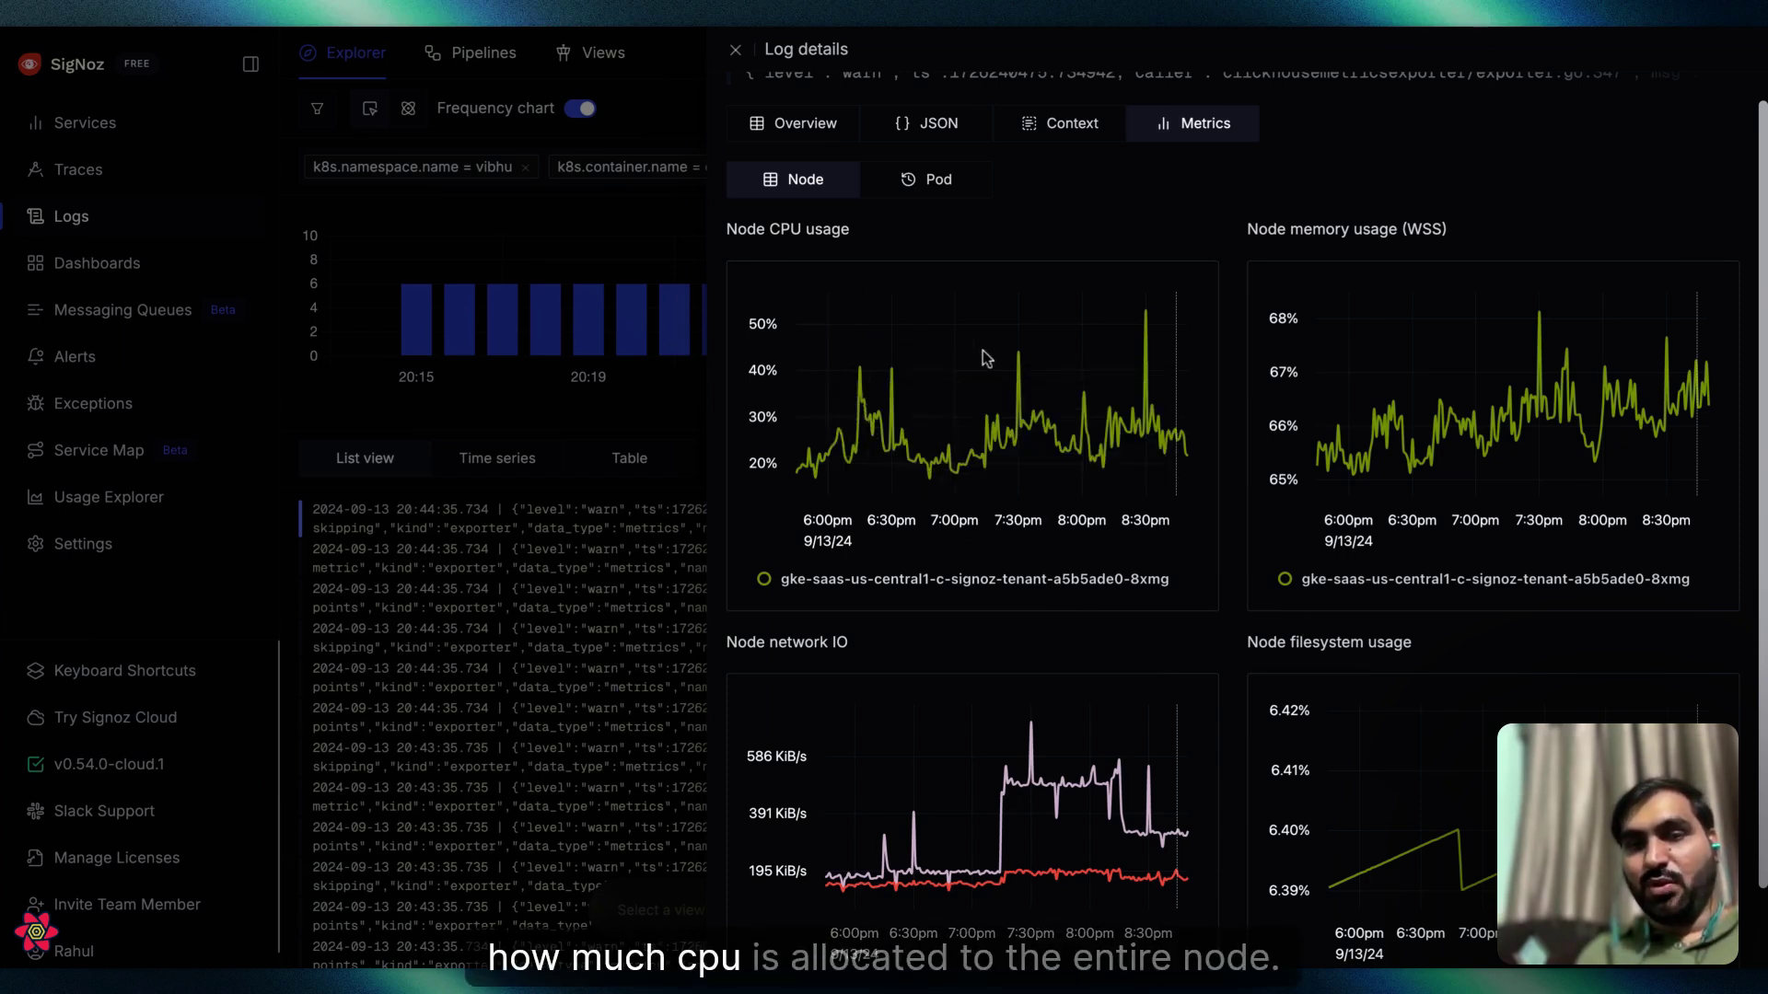
pyautogui.moveTo(1149, 318)
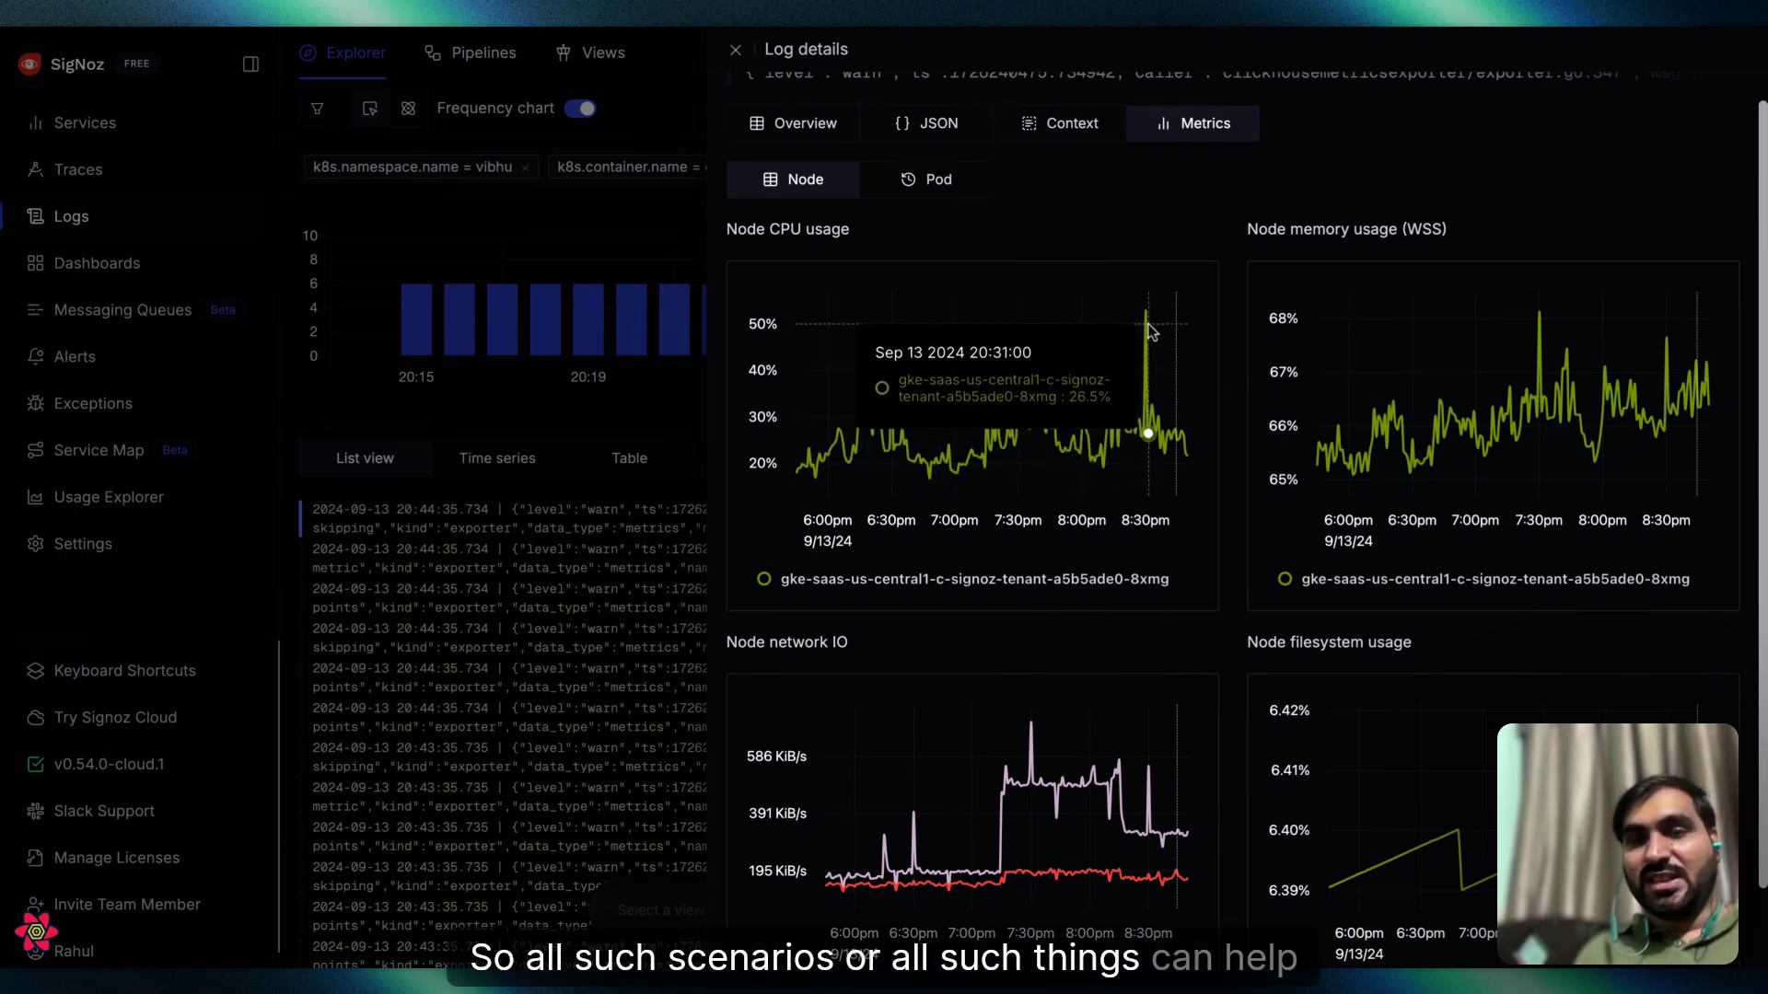
pyautogui.moveTo(1144, 317)
pyautogui.scroll(1, 1066, 256)
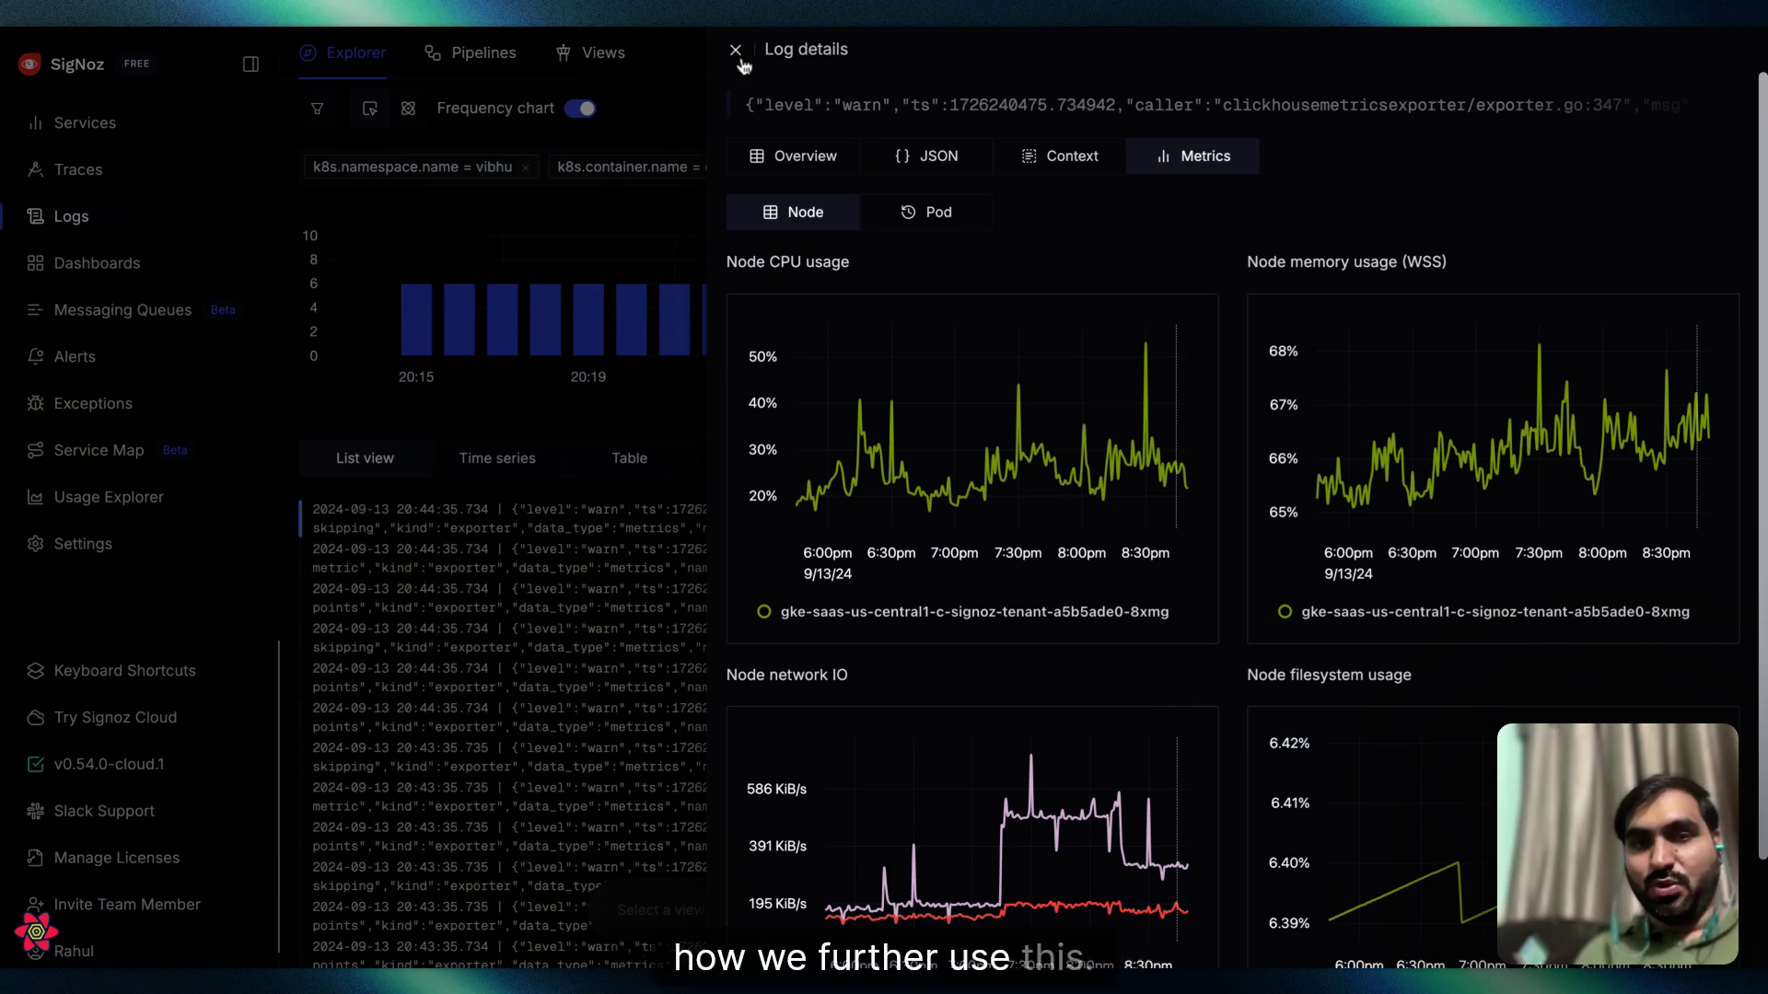
# Return to the log's overview with its body and attributes
pyautogui.click(806, 153)
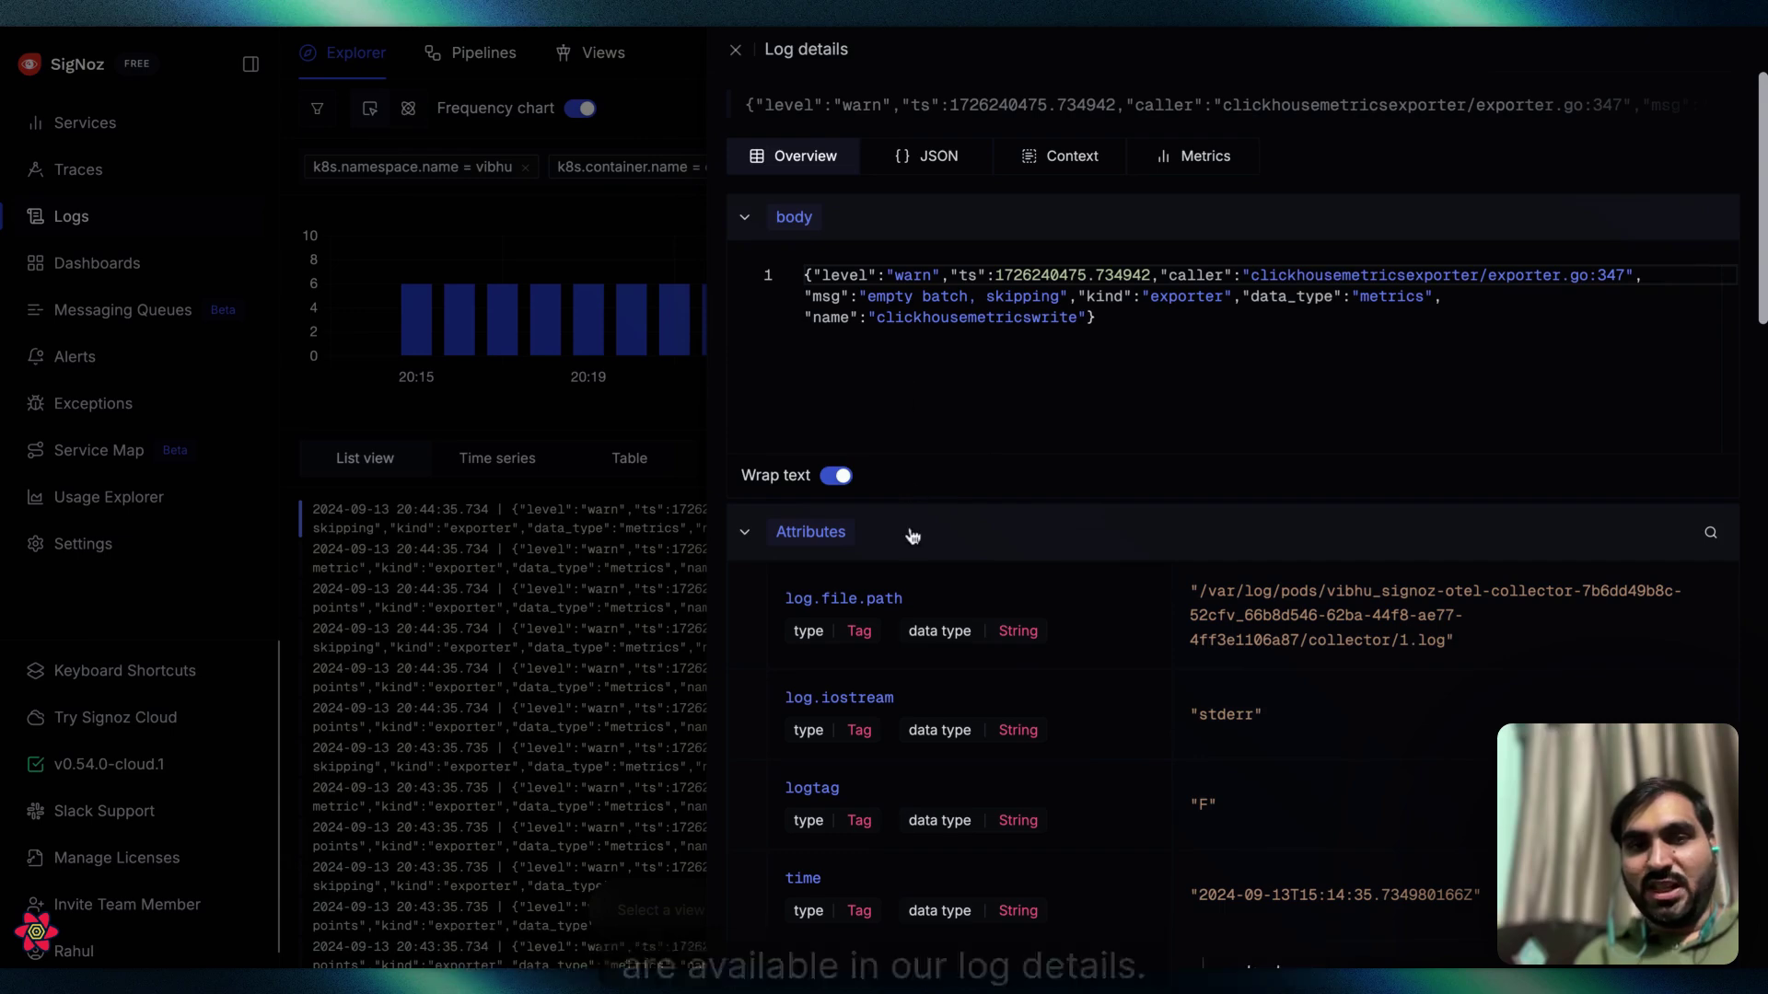
# Examine the log's Kubernetes resource attributes, including its cluster, container, deployment, namespace, node and pod names
pyautogui.scroll(-3, 909, 534)
pyautogui.scroll(-20, 913, 536)
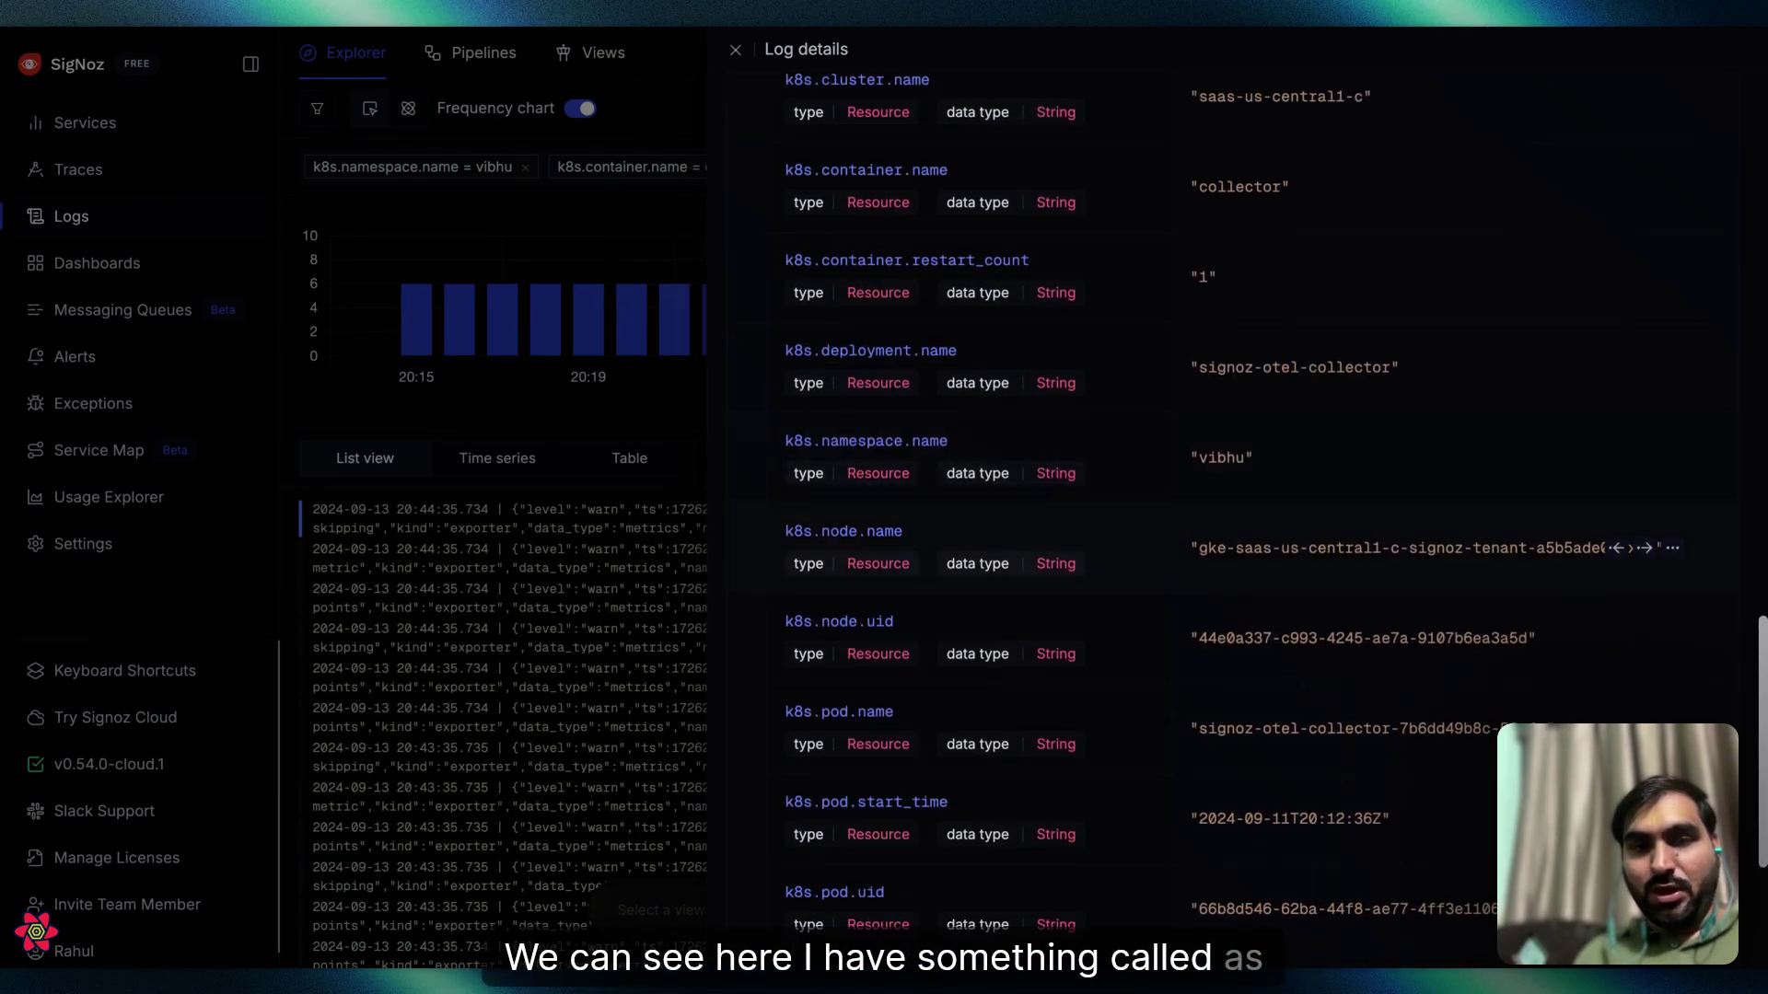
pyautogui.scroll(-1, 1002, 343)
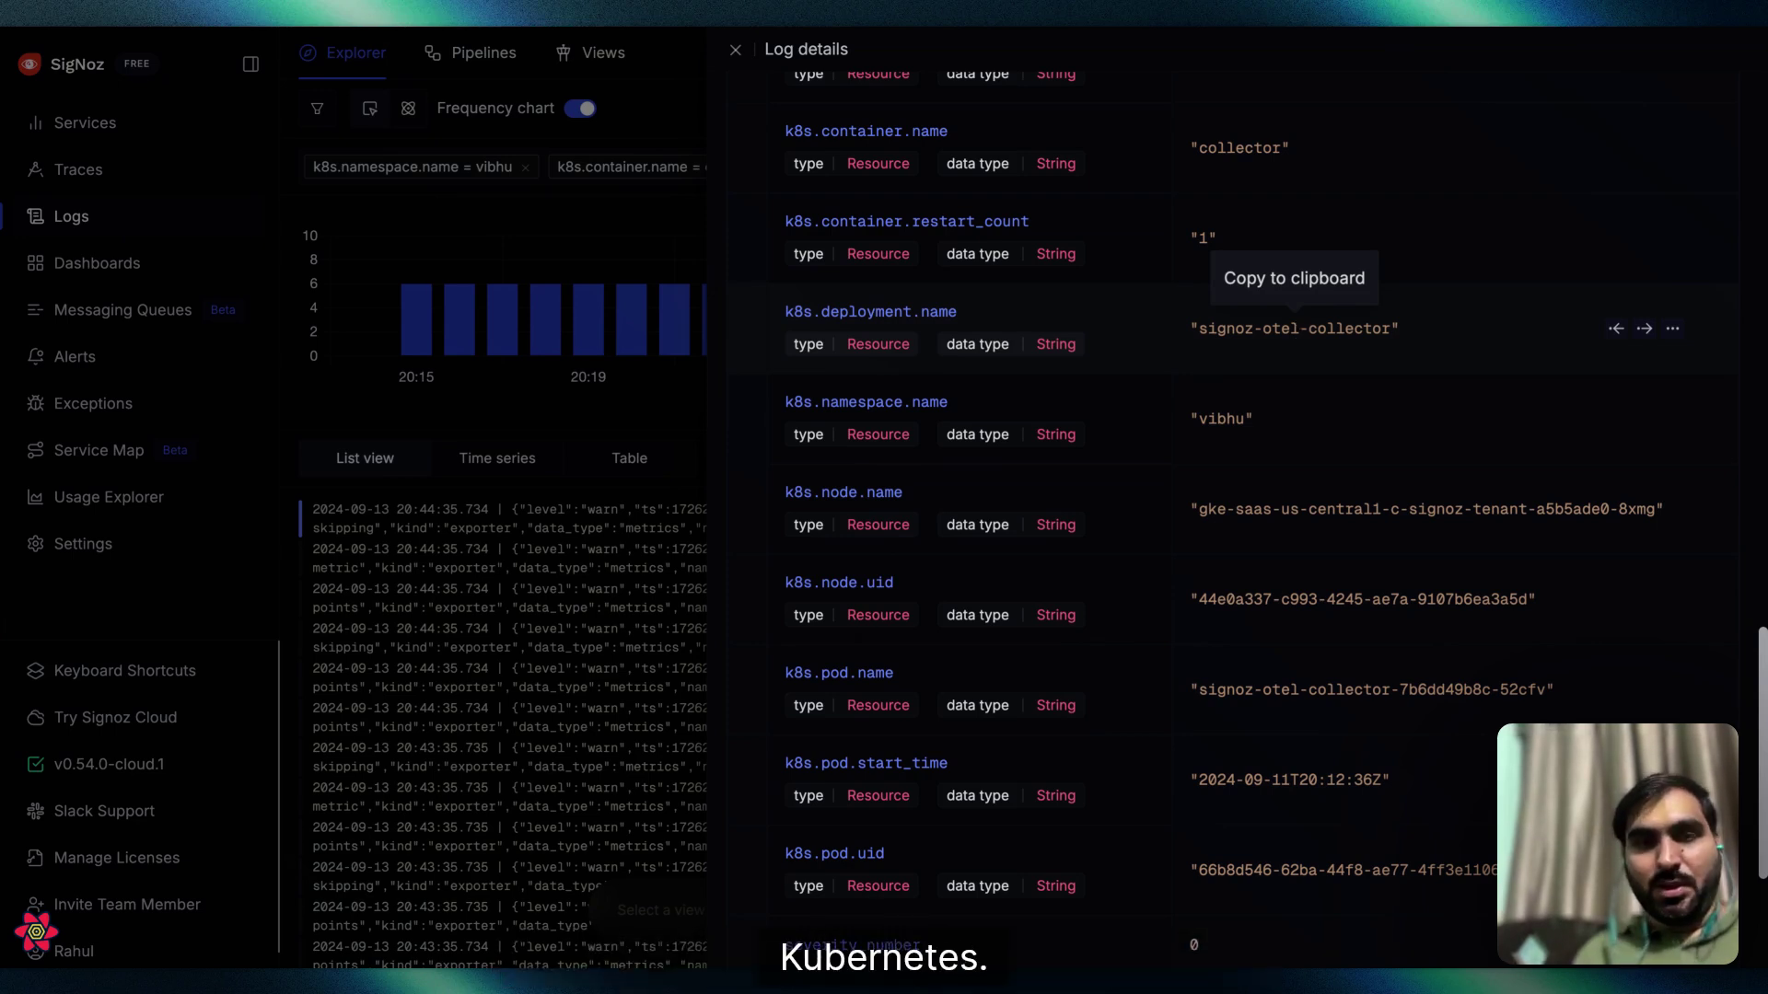
pyautogui.scroll(-1, 1318, 314)
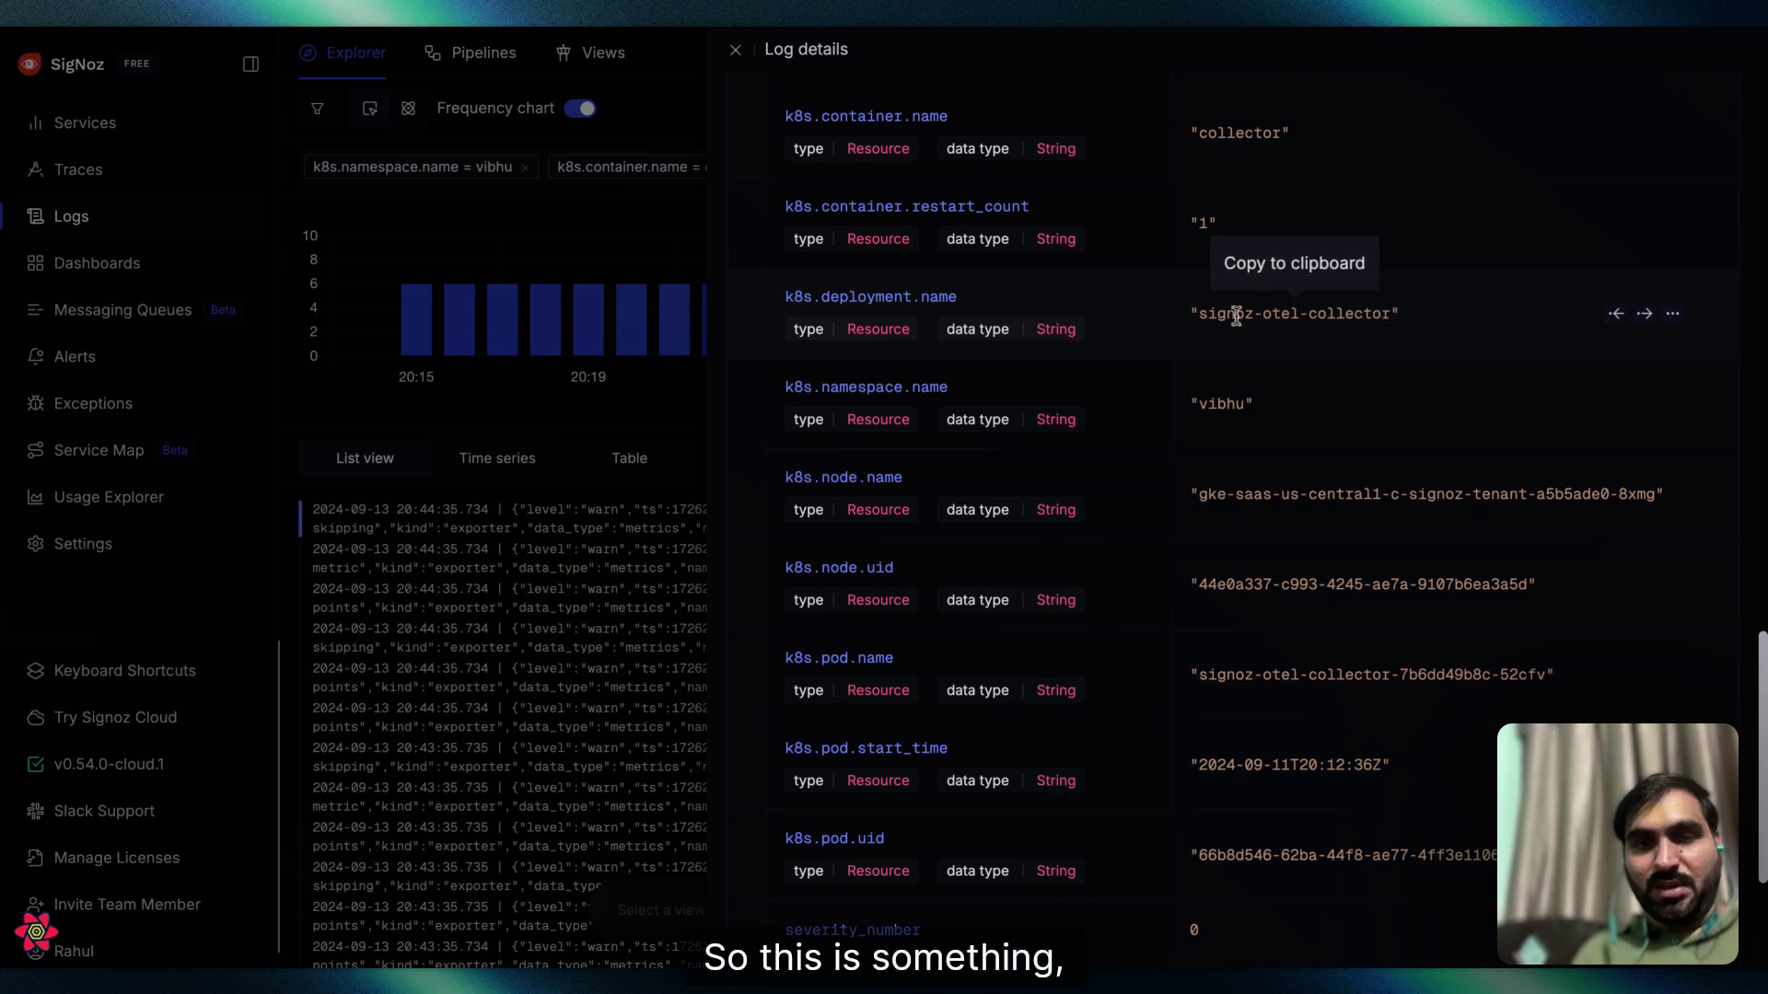
pyautogui.scroll(2, 1144, 318)
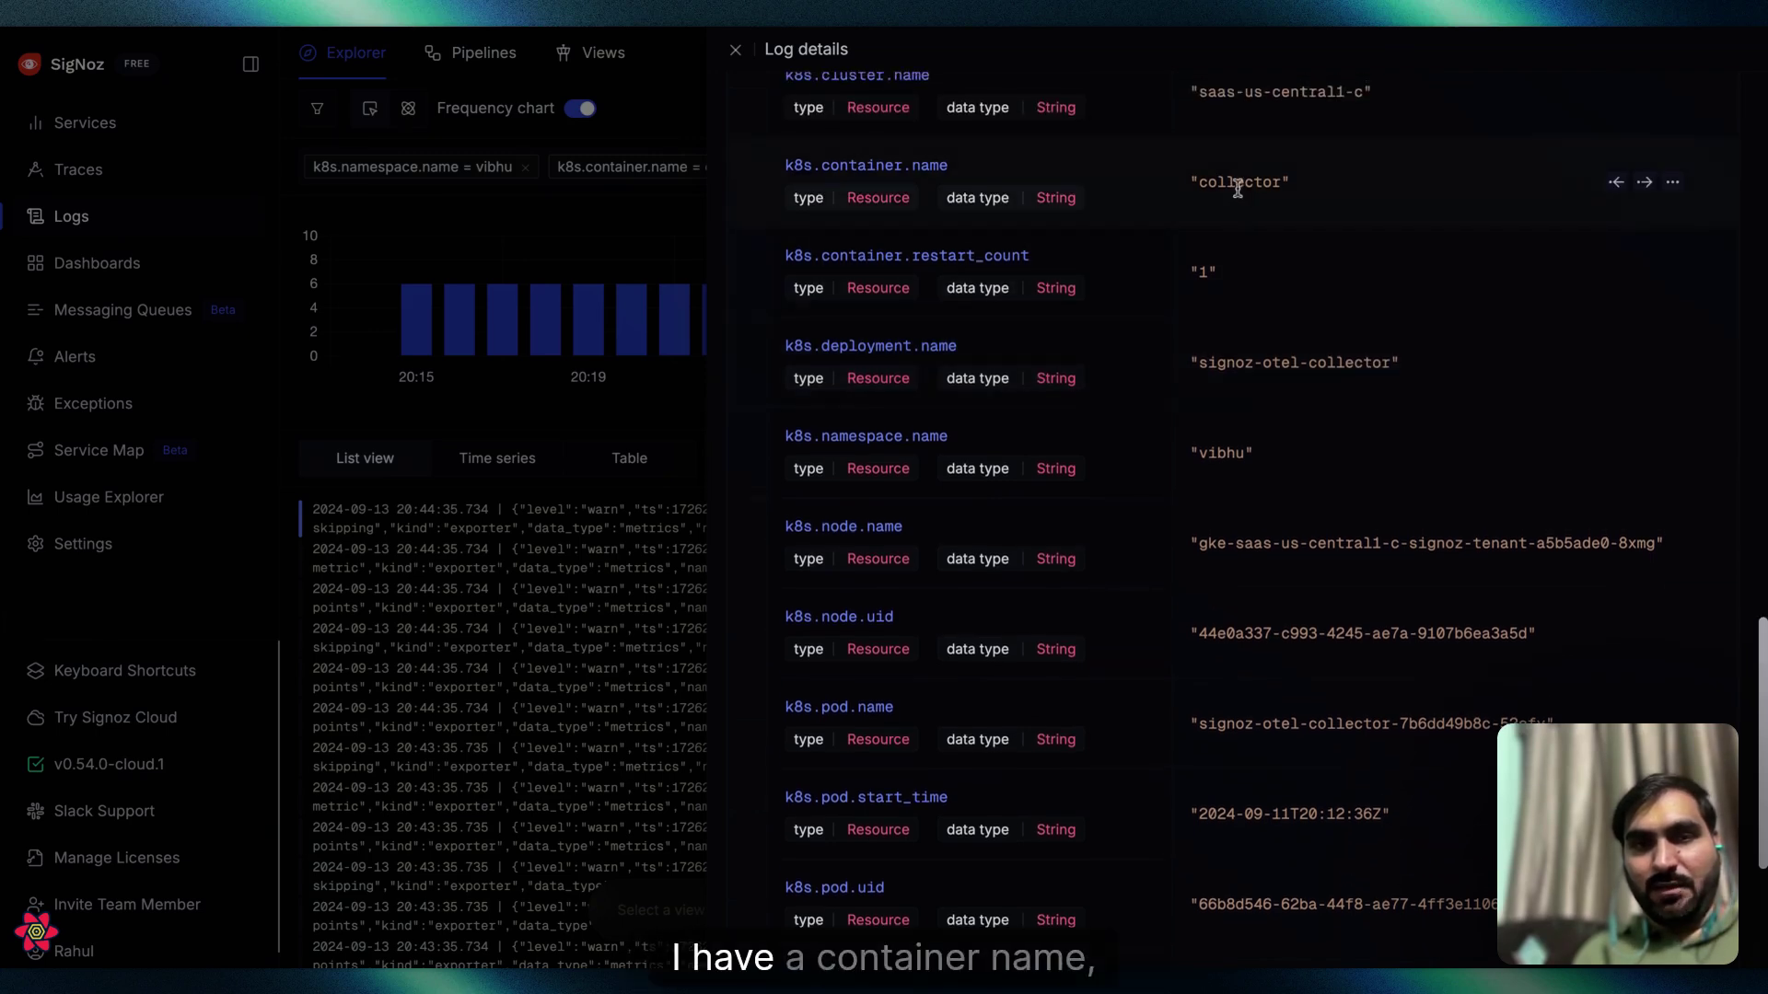
pyautogui.scroll(2, 1235, 186)
pyautogui.scroll(1, 1259, 169)
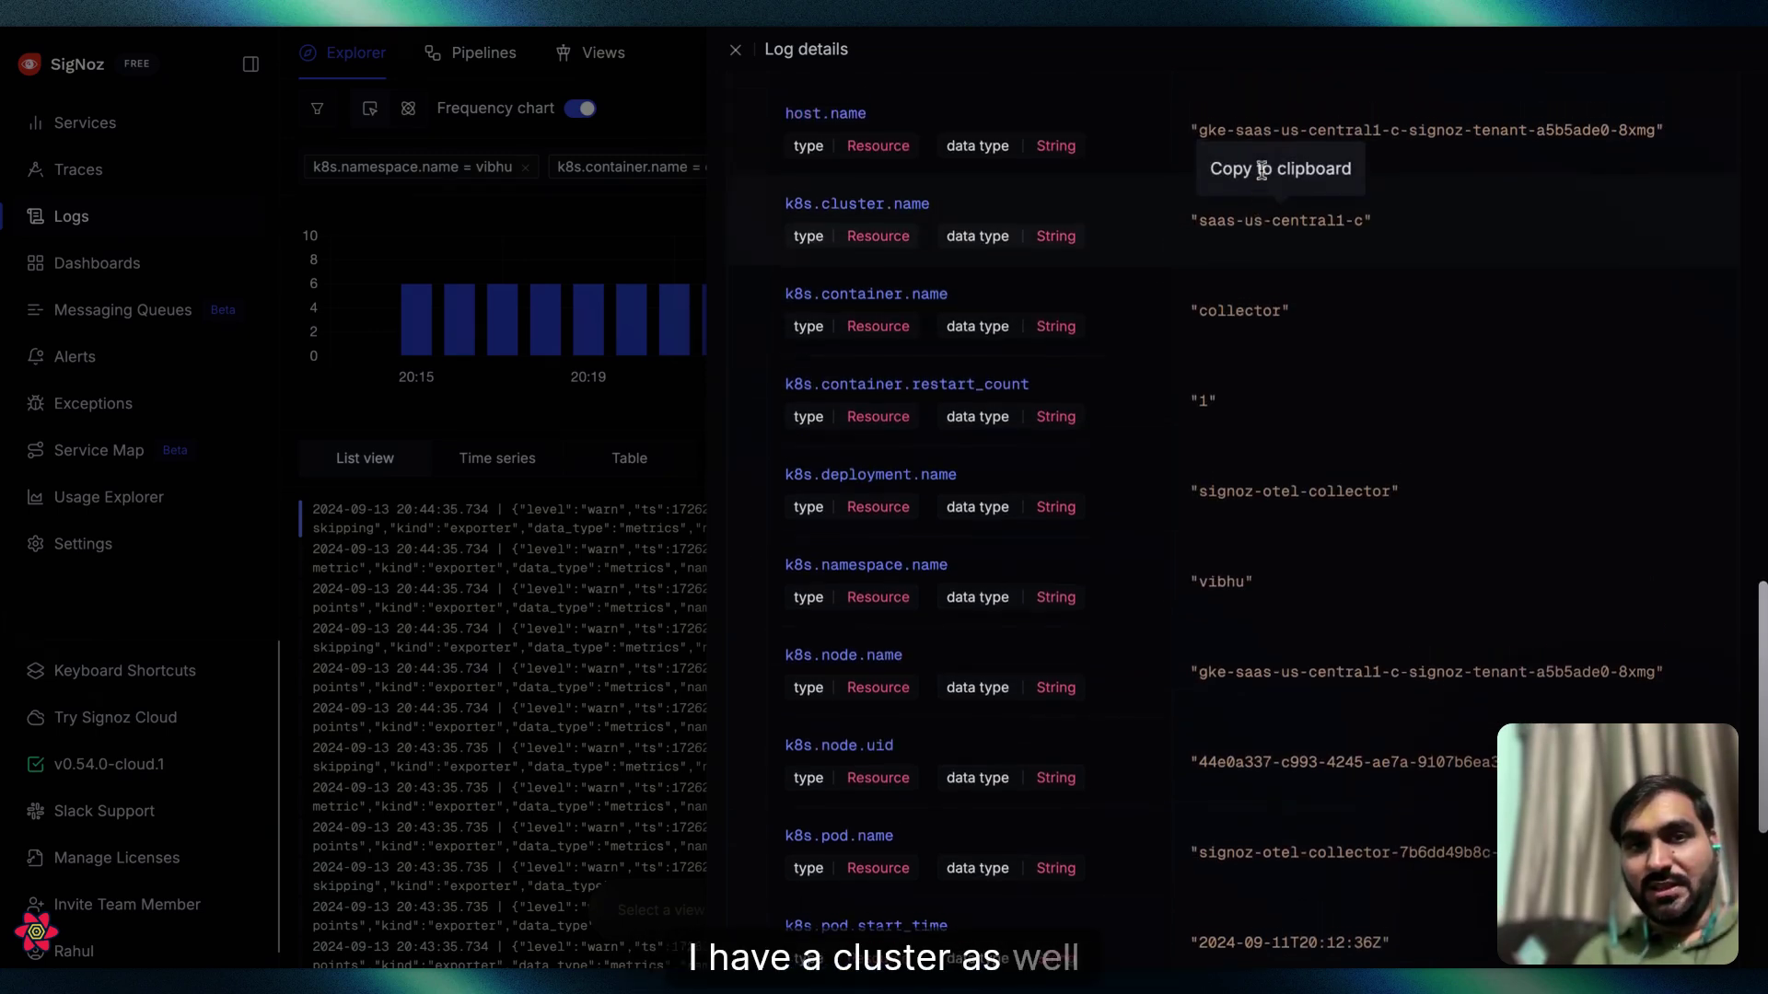
pyautogui.scroll(1, 1262, 171)
pyautogui.scroll(-5, 1260, 168)
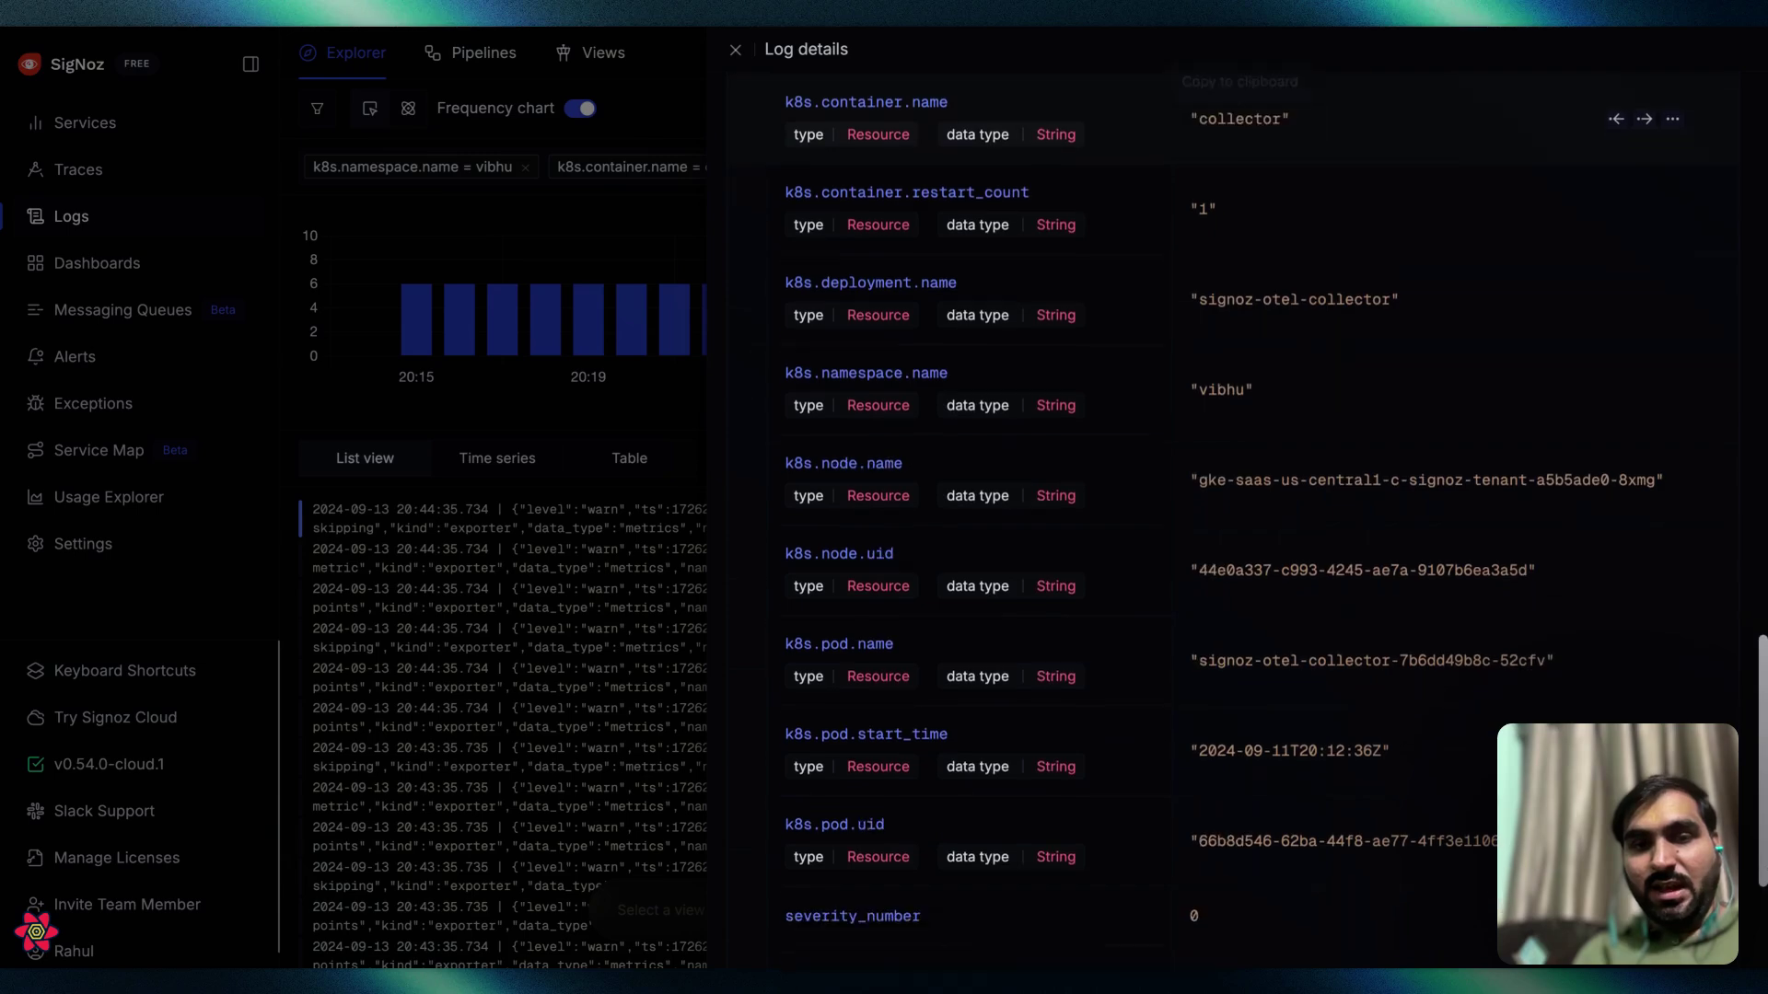
pyautogui.scroll(-2, 1250, 381)
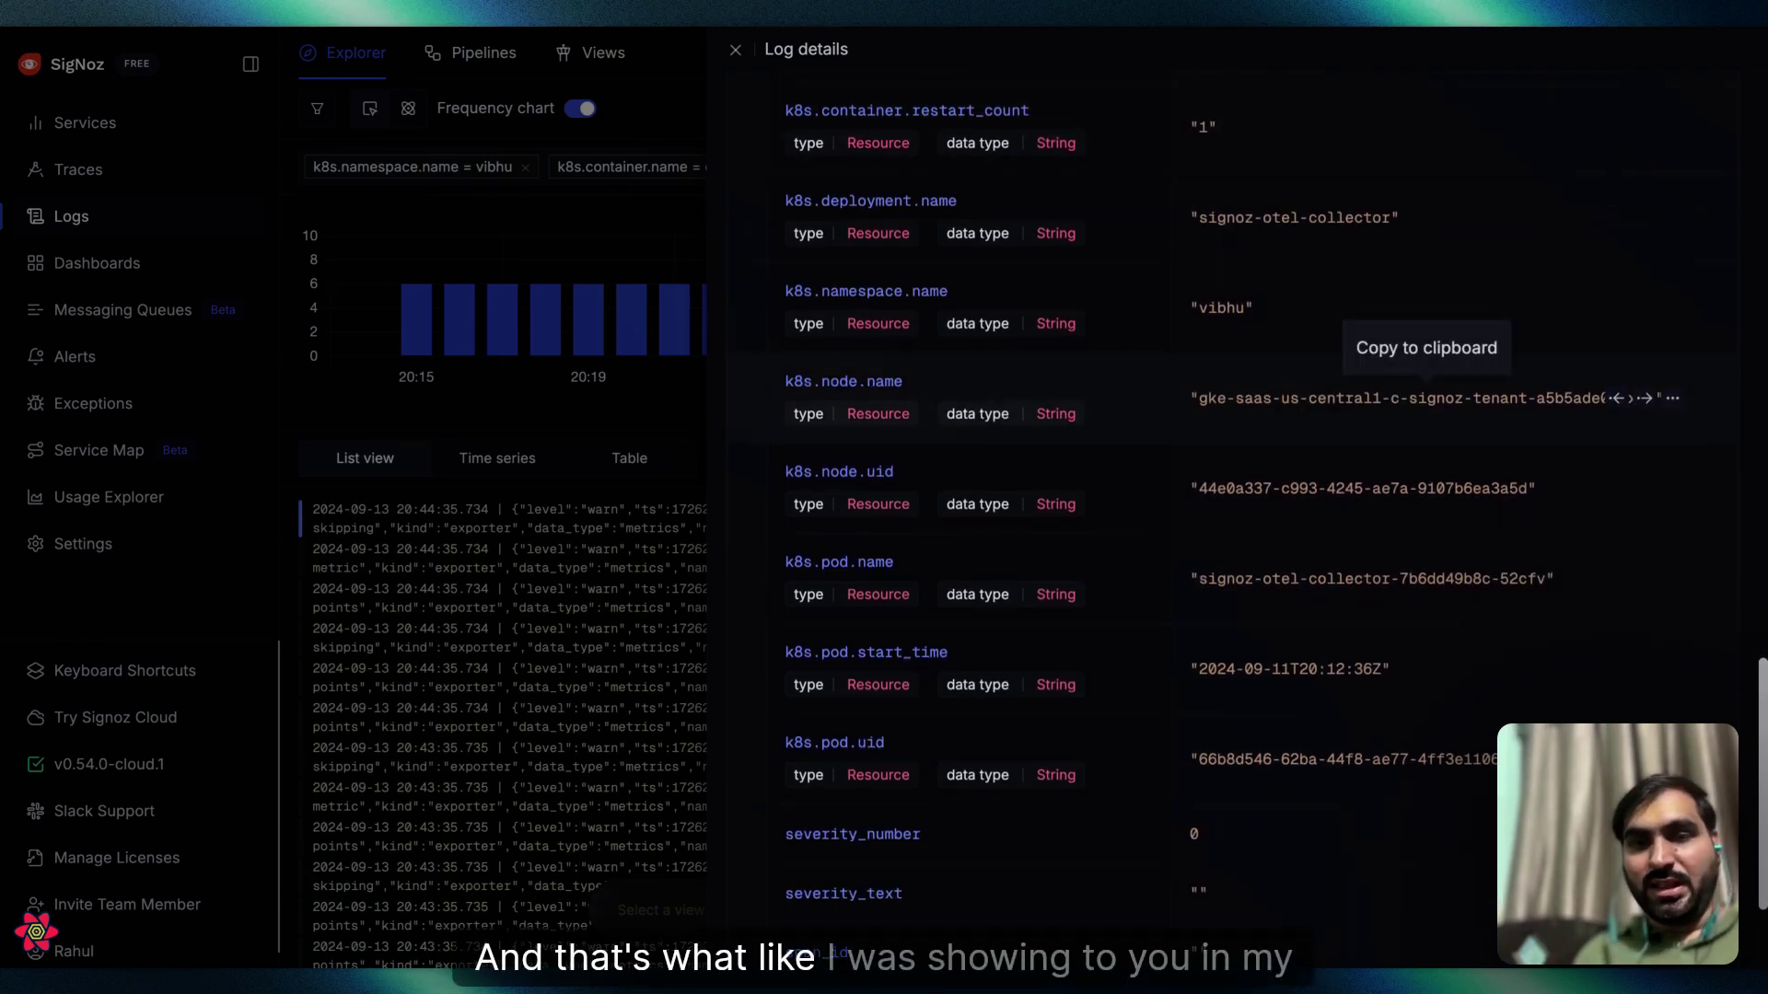
# Show the log's node metrics to compare the node name in the chart legends with the k8s.node.name attribute
pyautogui.scroll(10, 1427, 398)
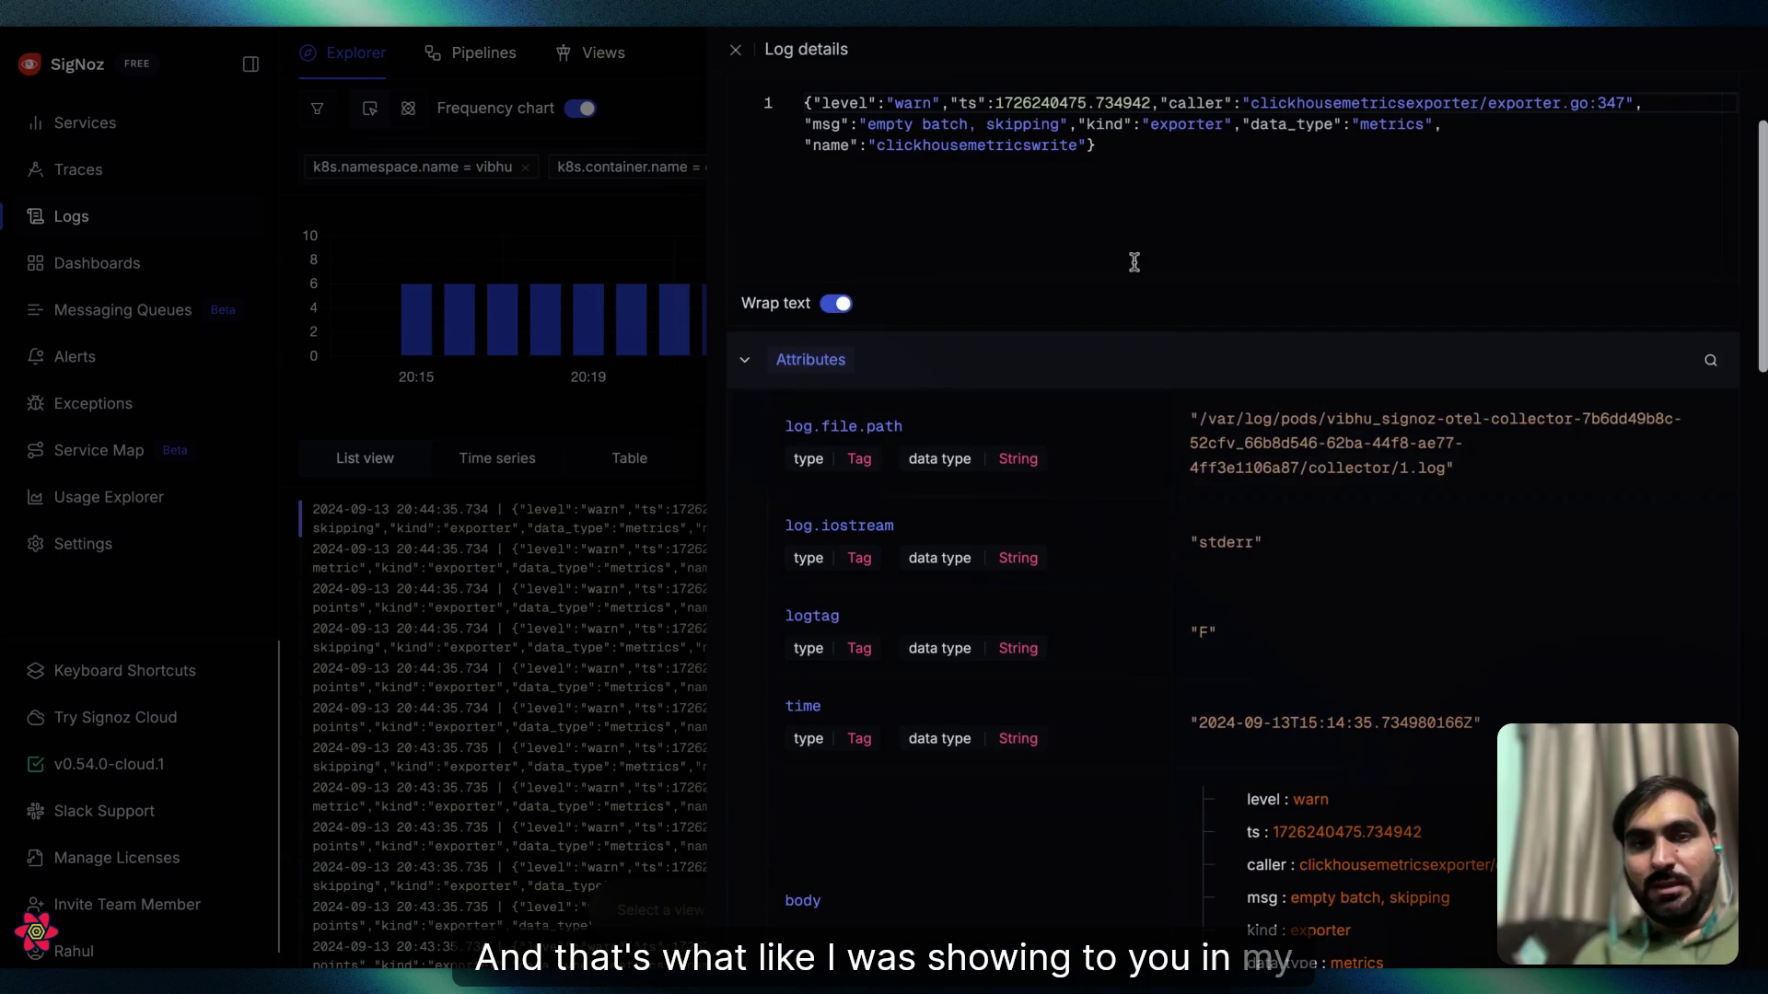
pyautogui.scroll(-1, 1094, 462)
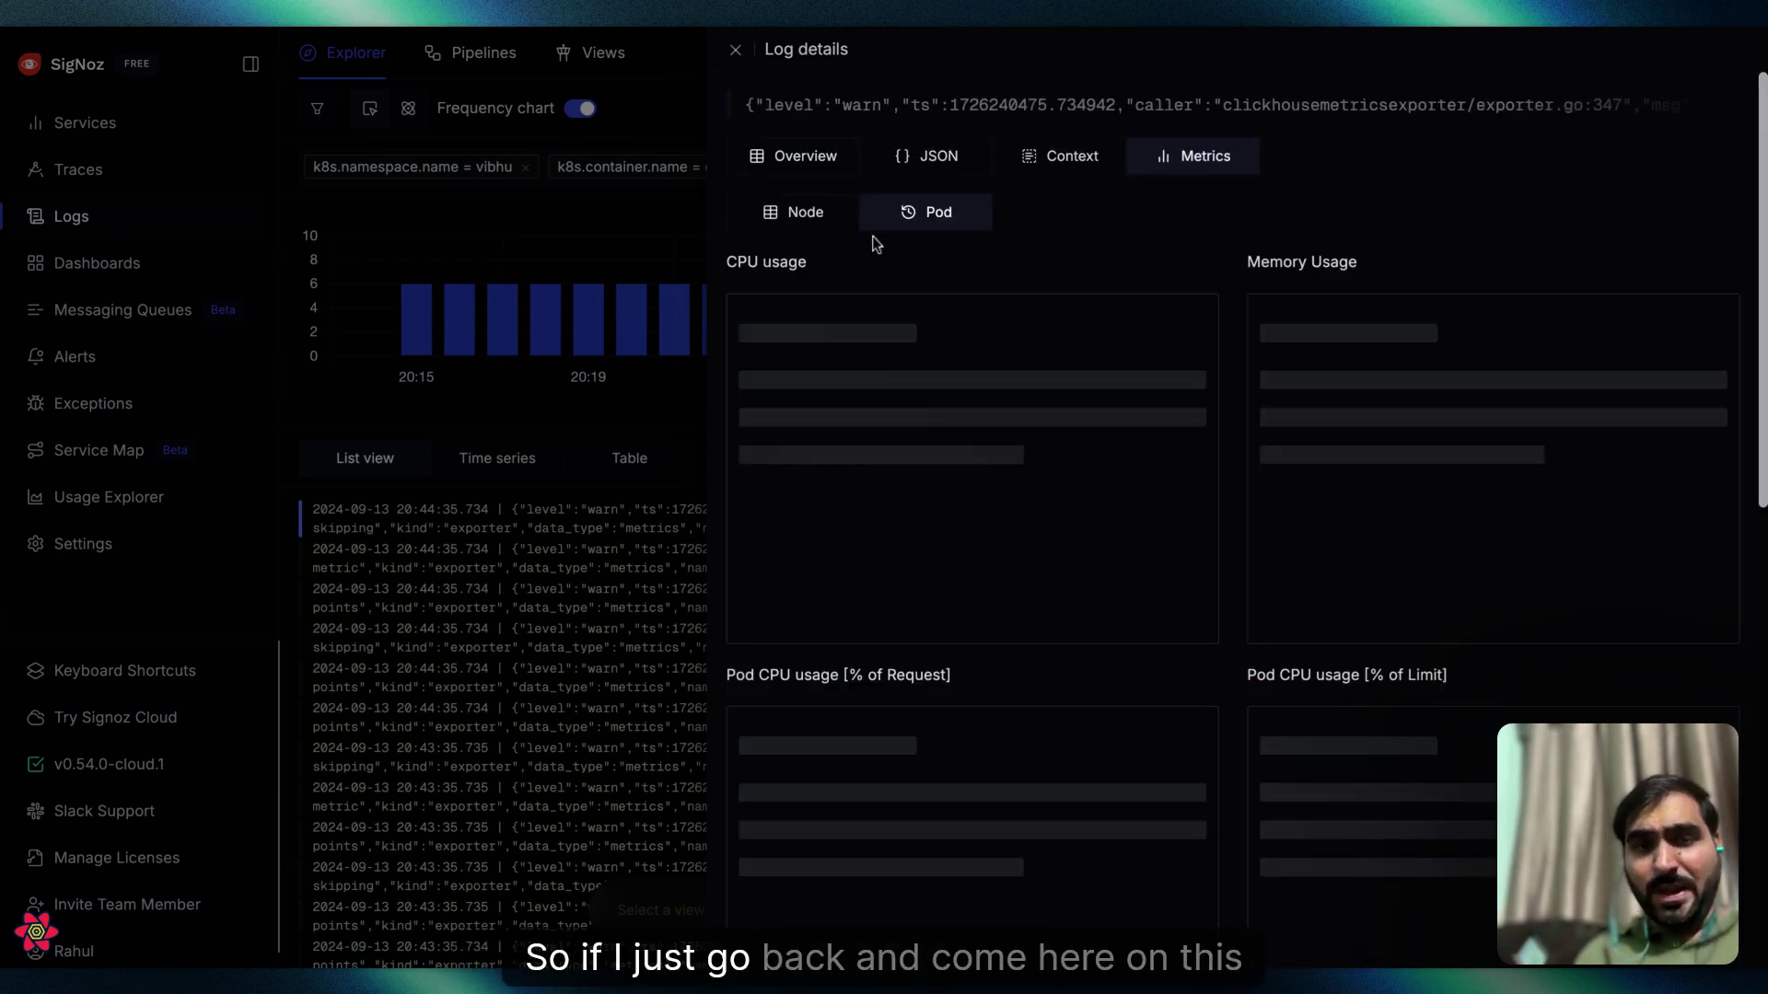
pyautogui.click(815, 223)
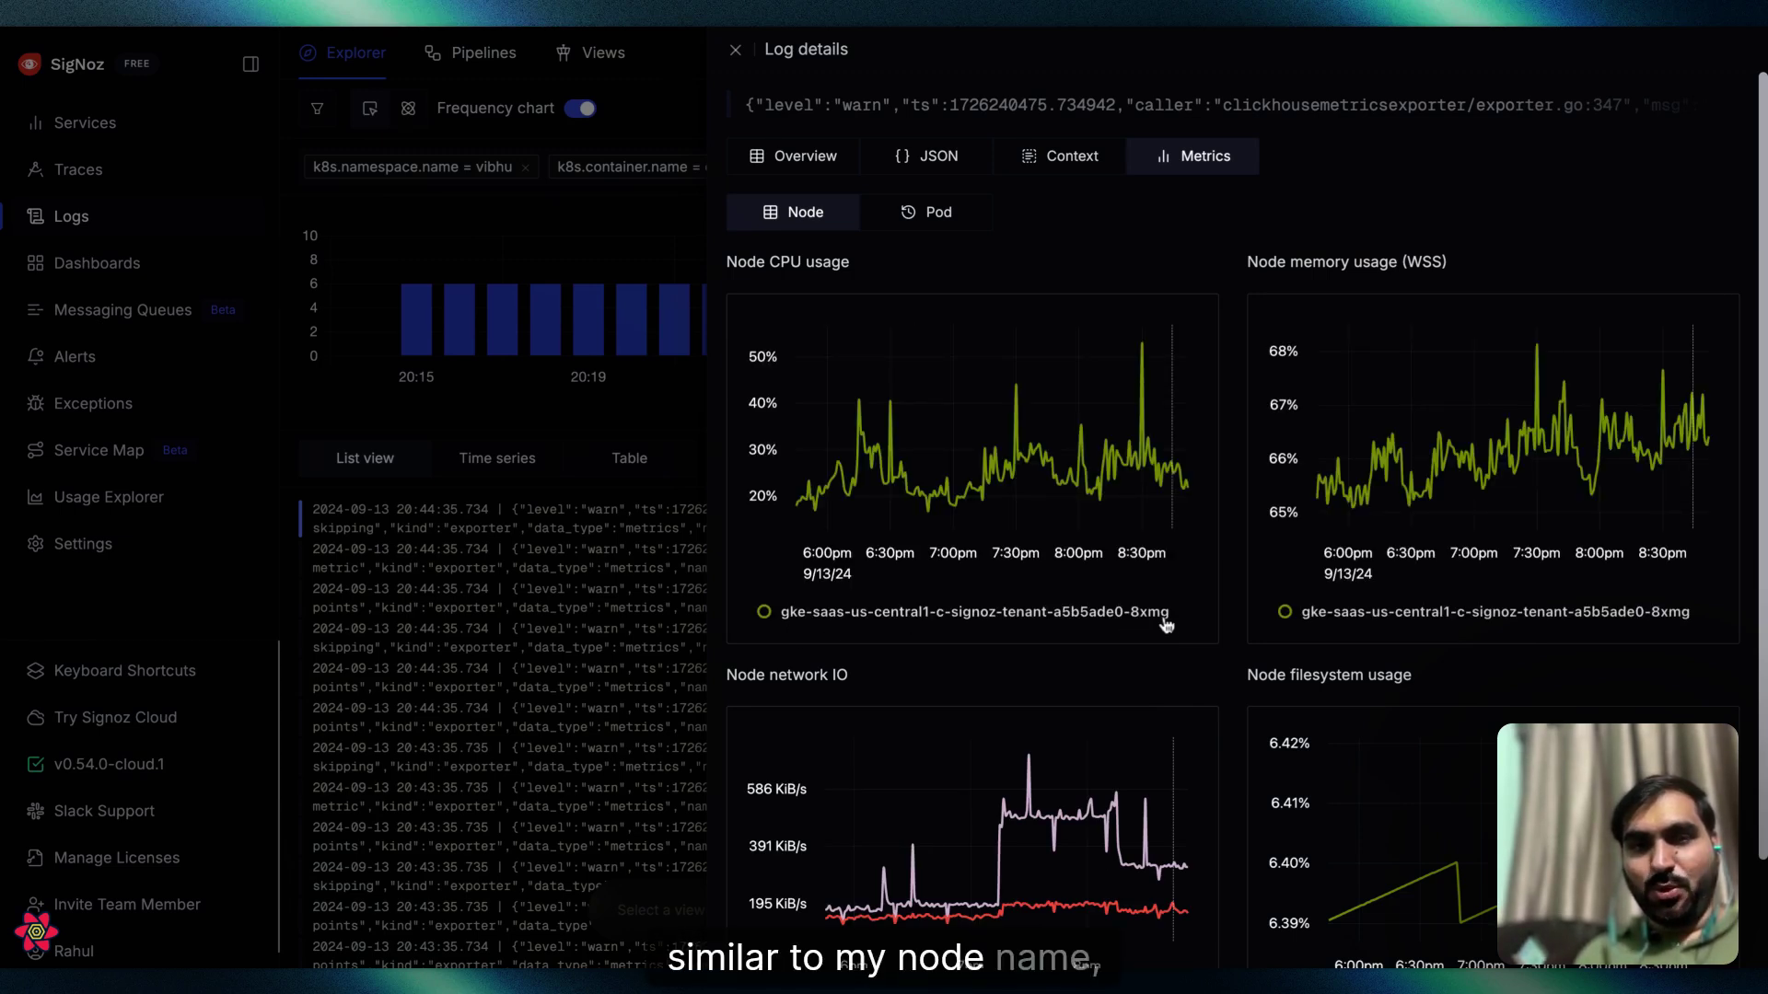
# Recheck the node and pod attributes in the log's overview, glance at the pod metrics and close the log details
pyautogui.click(806, 162)
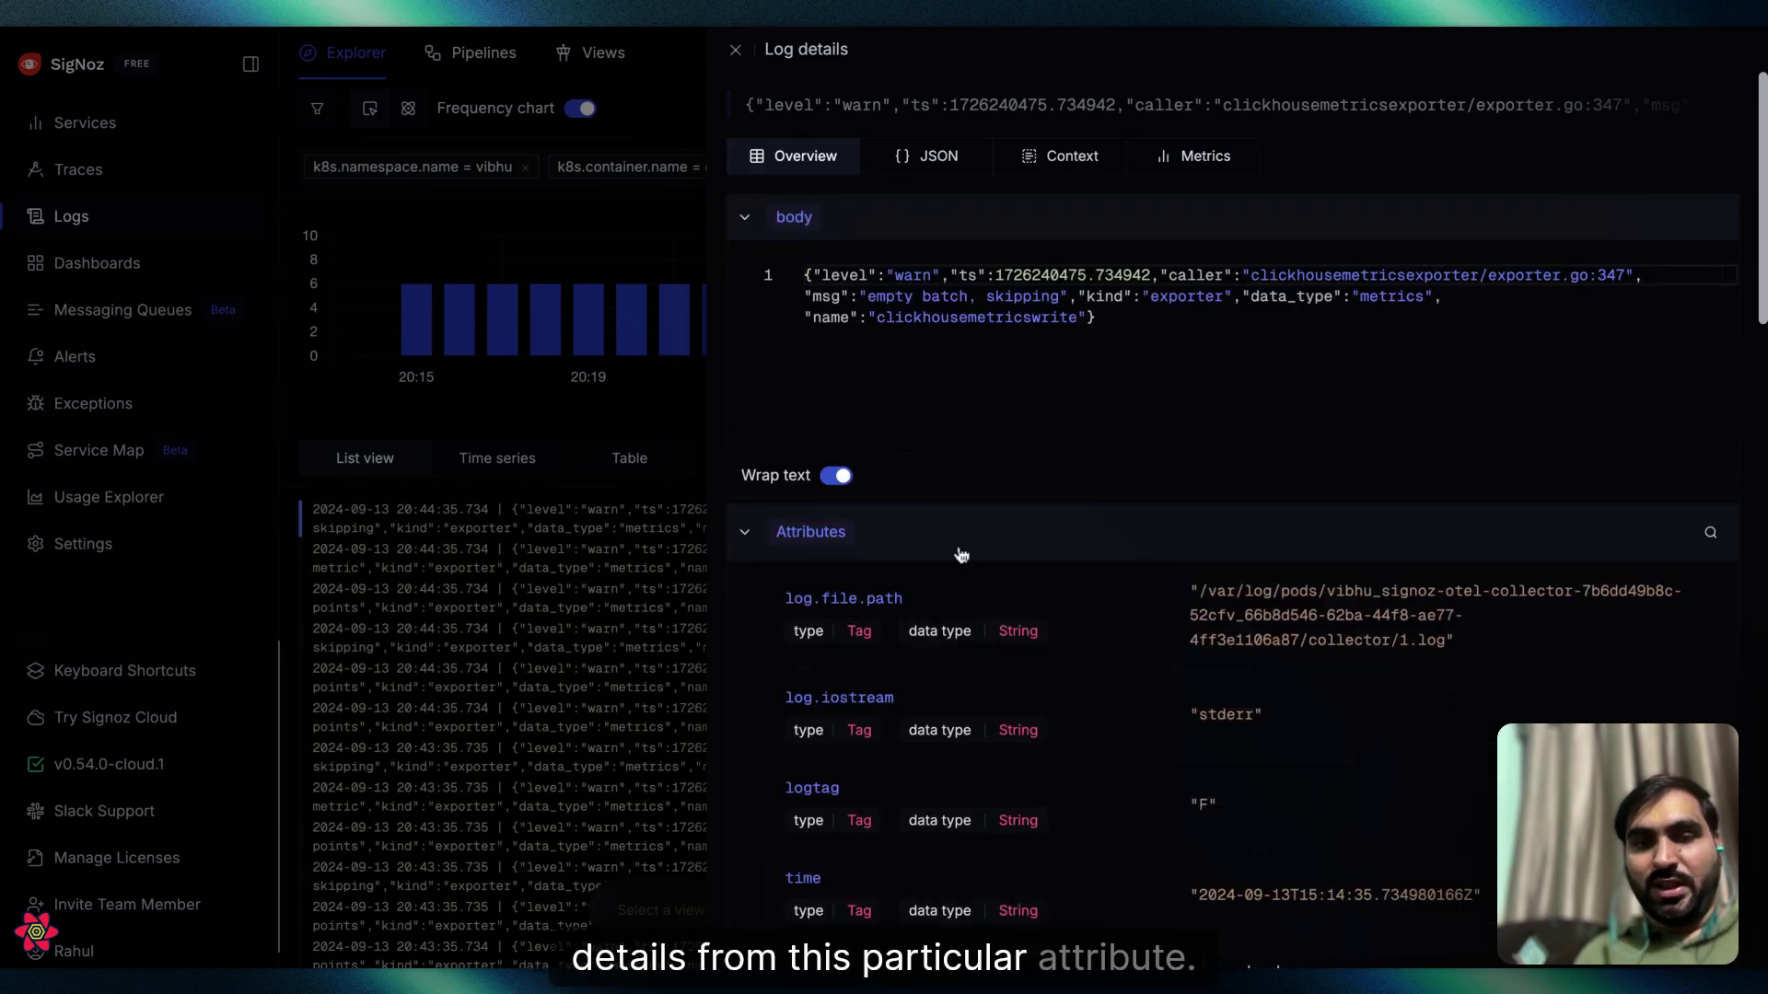
pyautogui.scroll(-20, 960, 553)
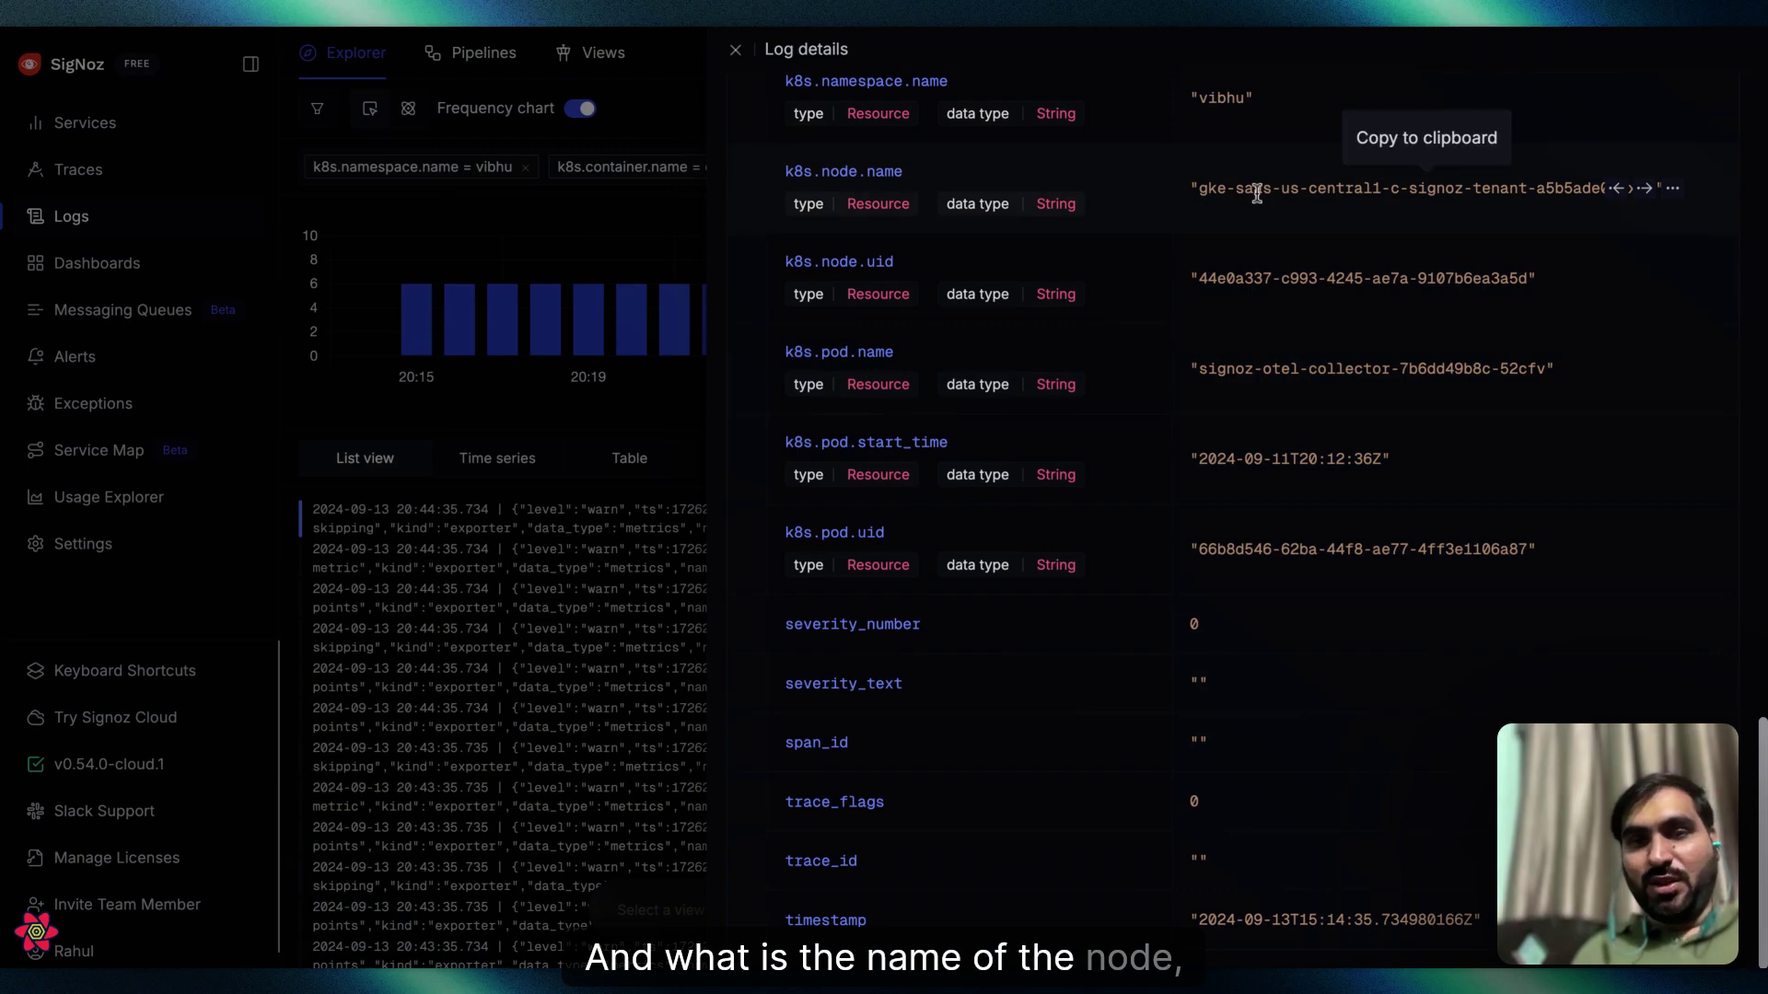
pyautogui.scroll(8, 1236, 196)
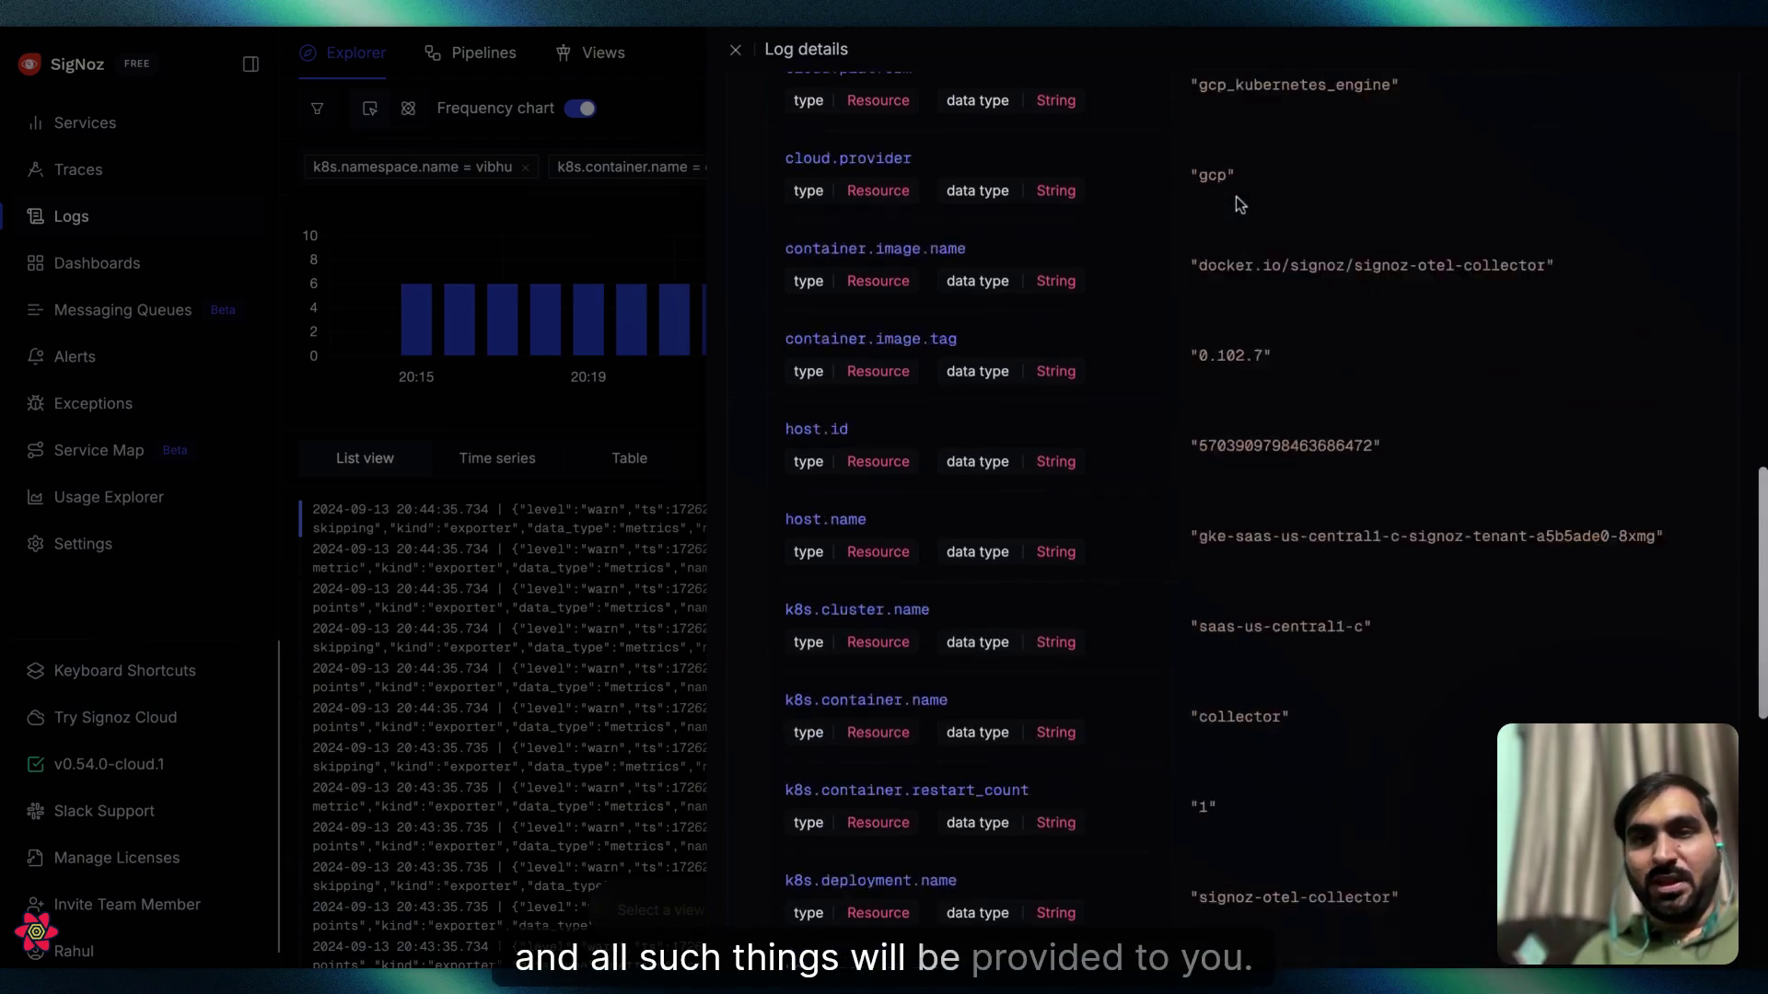
pyautogui.scroll(10, 1236, 196)
pyautogui.click(1206, 161)
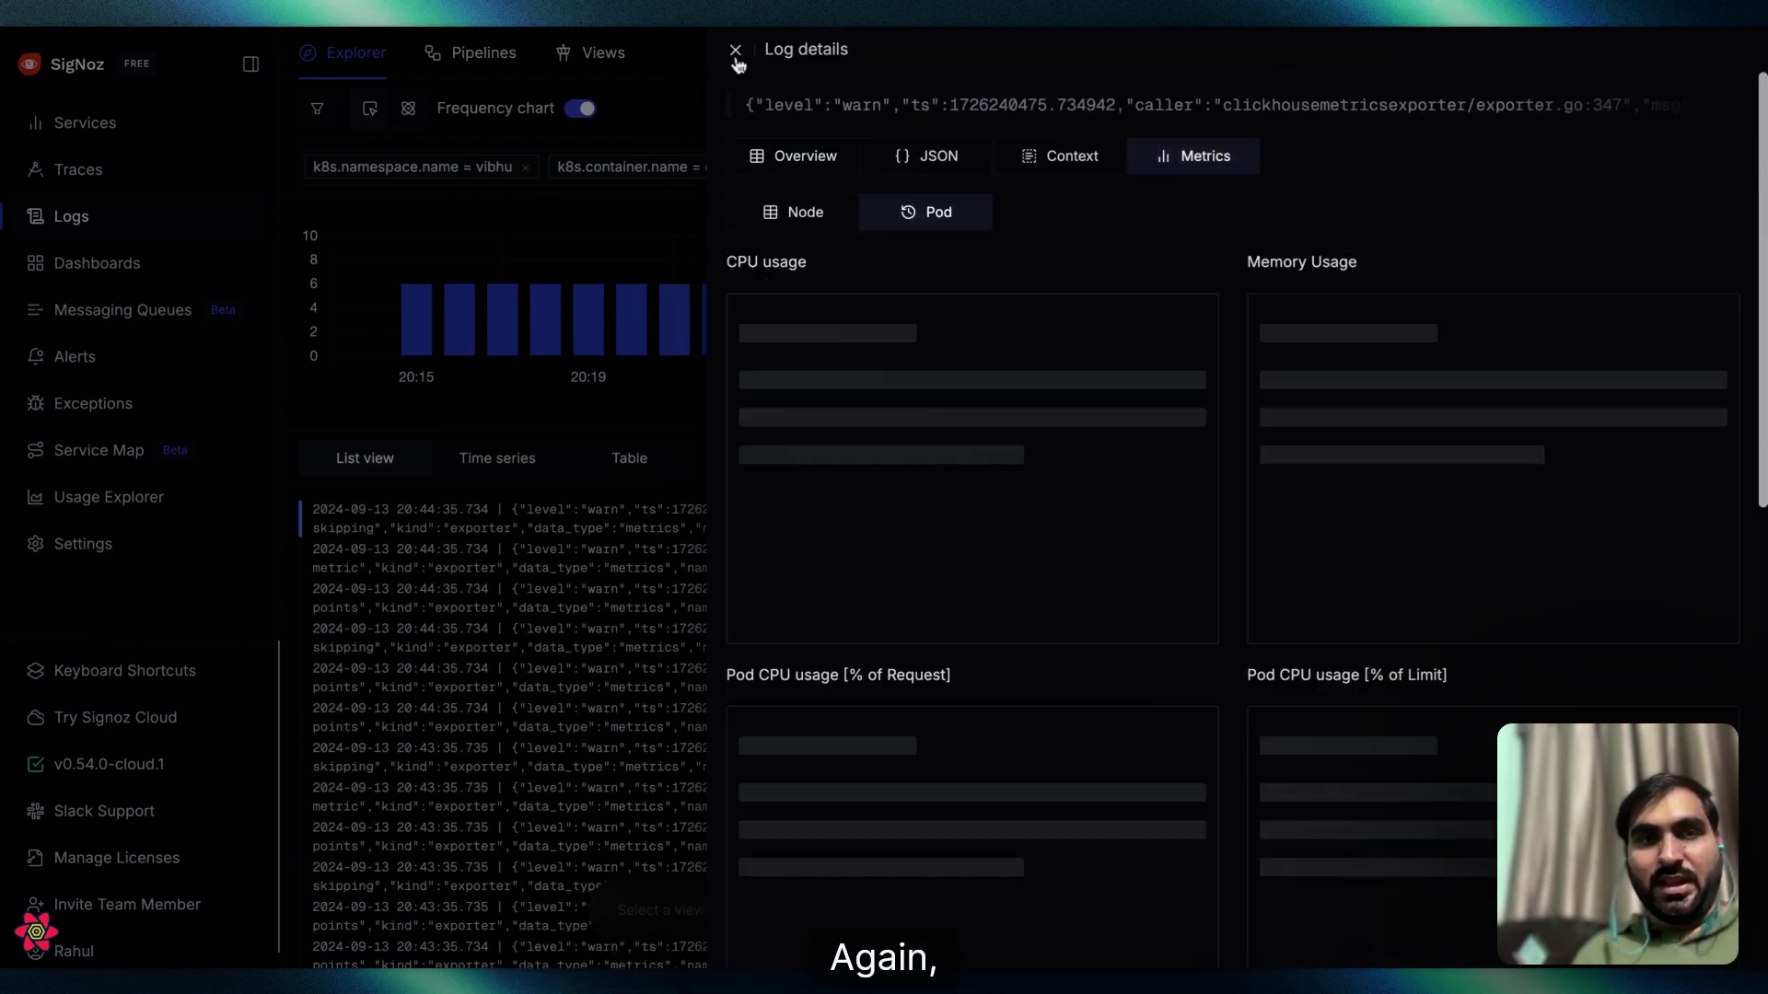
pyautogui.click(735, 50)
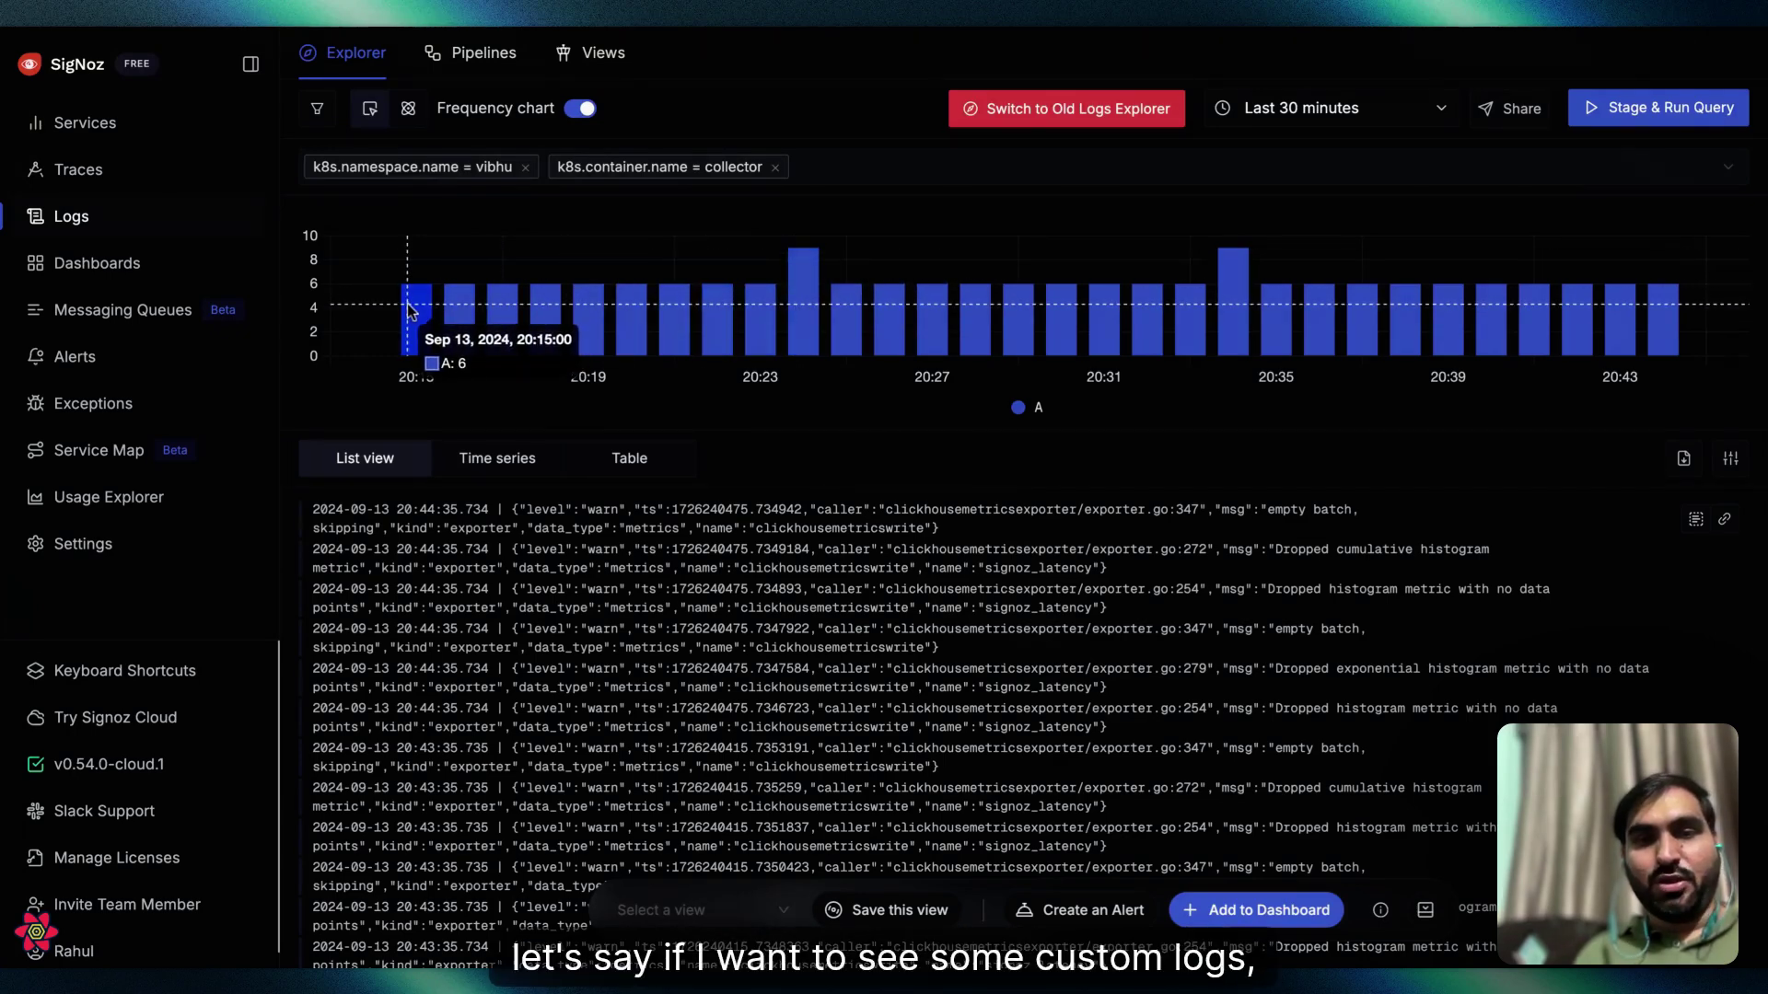
# Narrow the logs to 13/09/2024 20:15–20:21 on the frequency chart and inspect the pod metrics of the newest log
pyautogui.moveTo(405, 317); pyautogui.dragTo(687, 323)
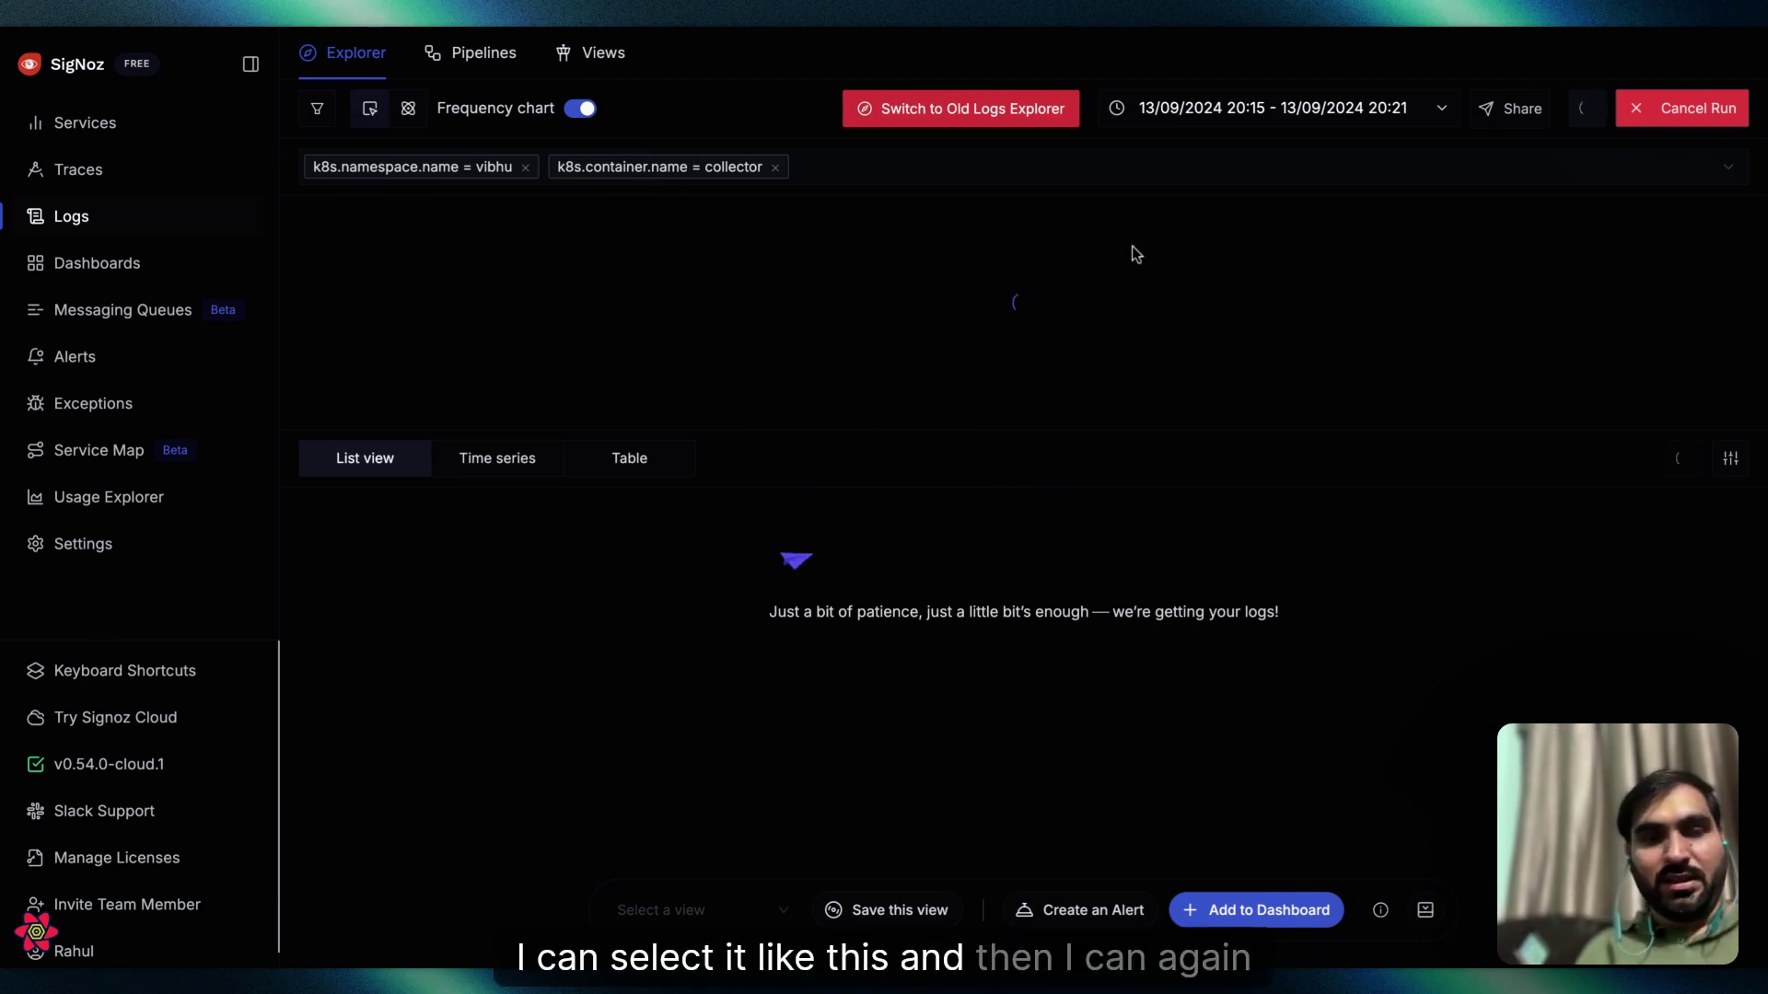
pyautogui.click(565, 535)
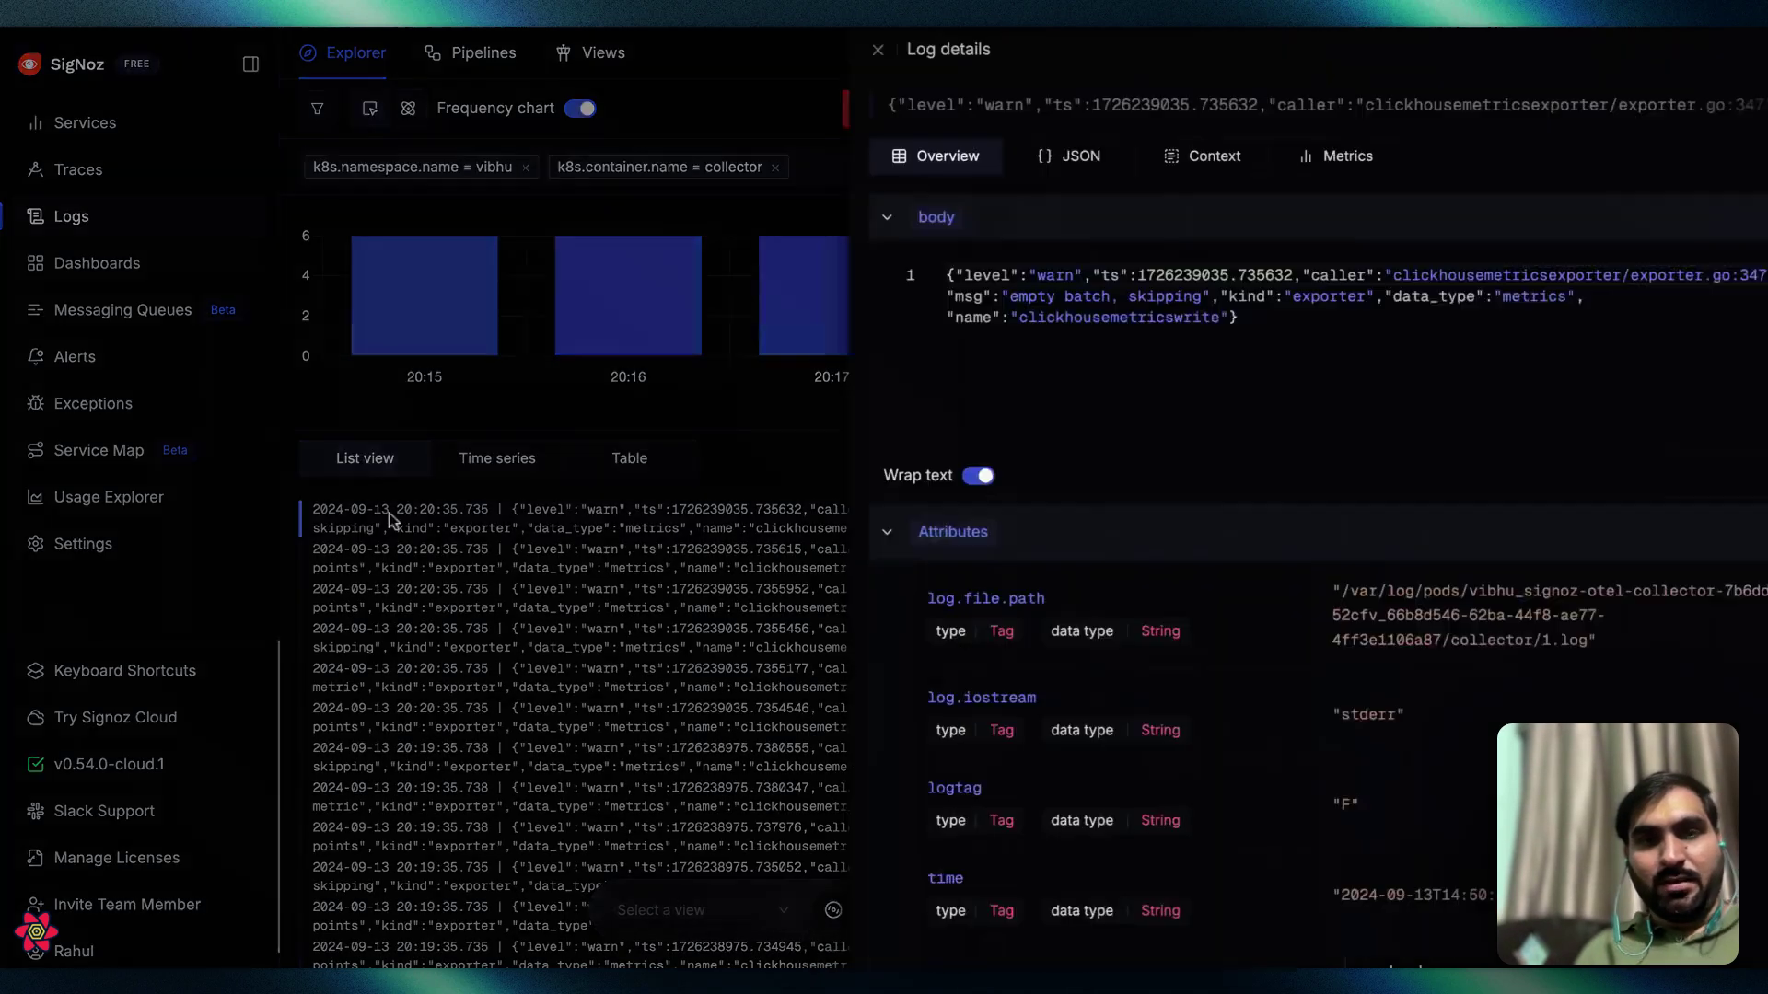
pyautogui.click(1204, 174)
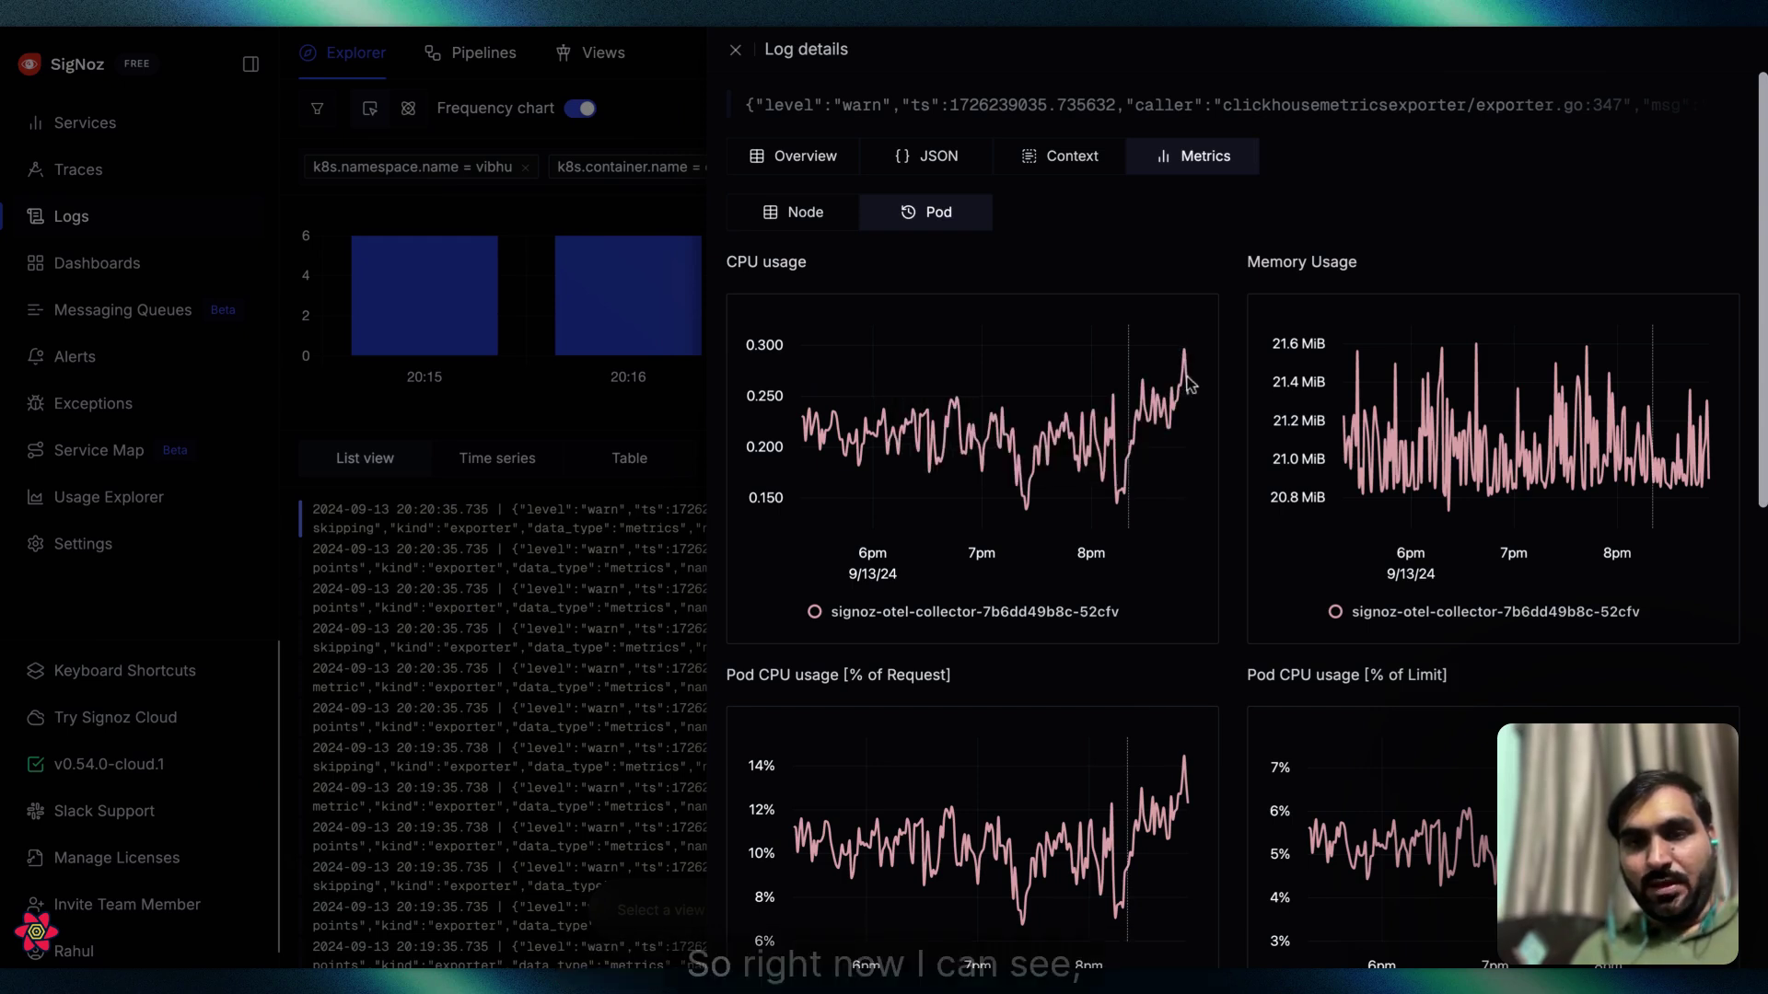
pyautogui.scroll(-1, 1188, 387)
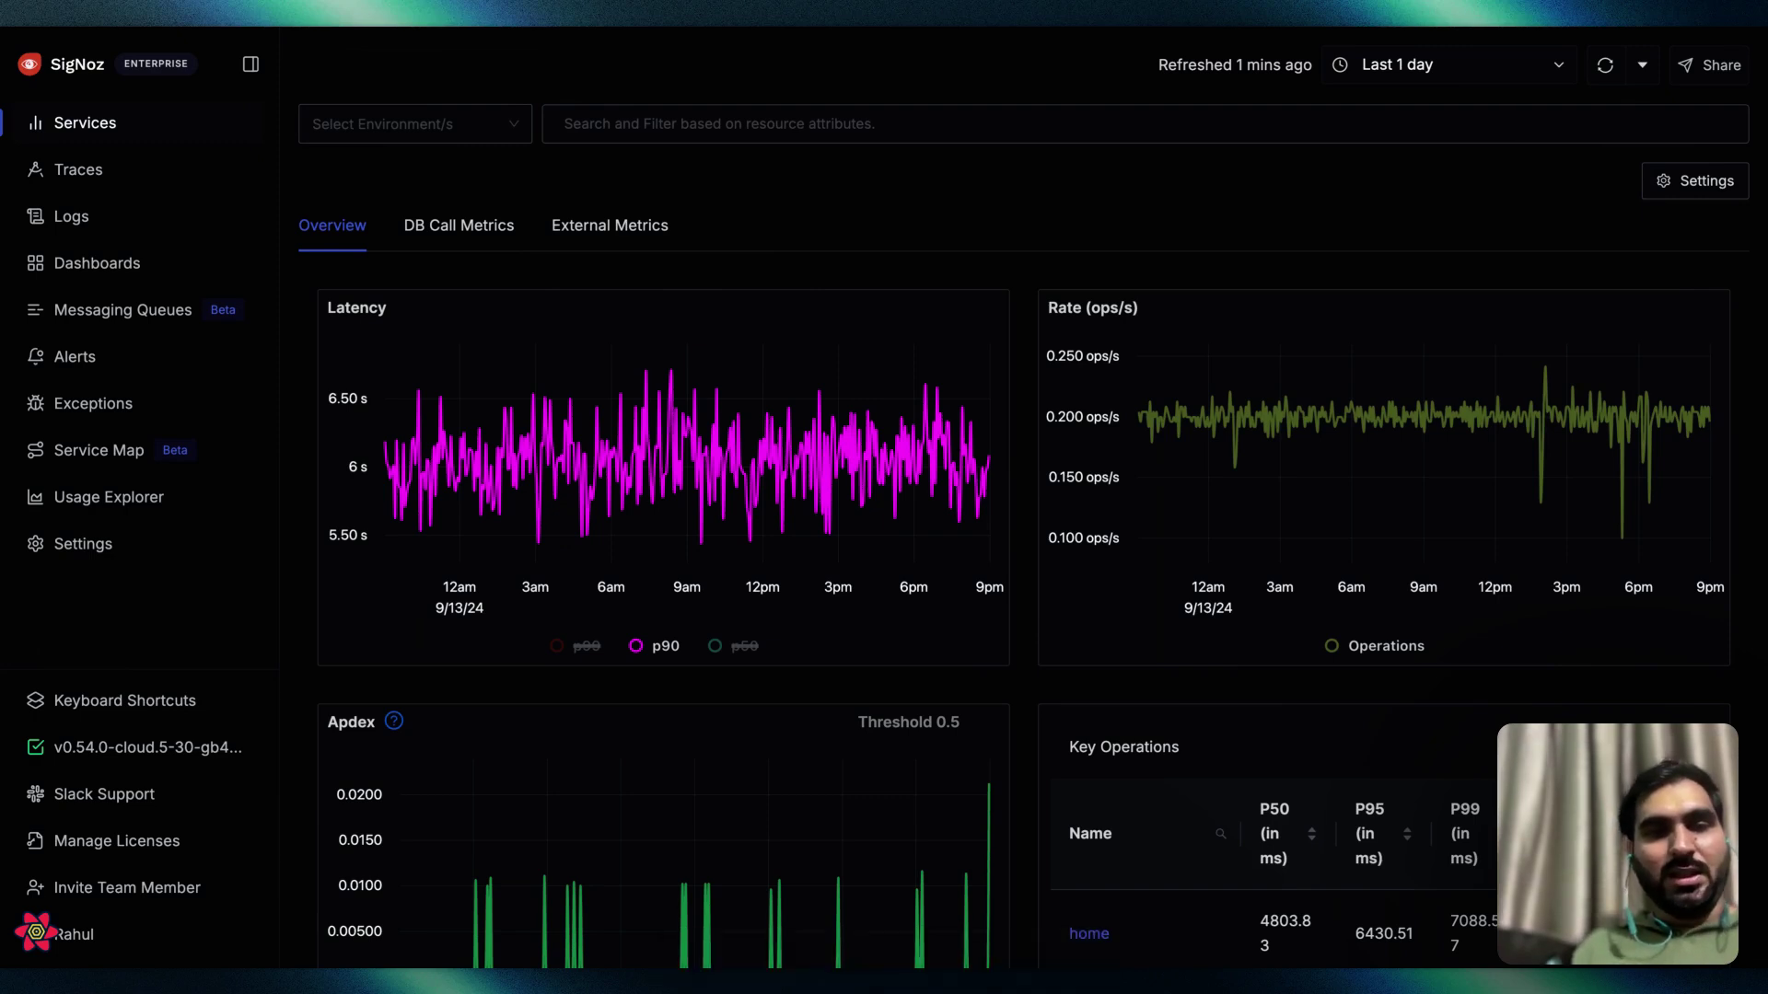
# View the logs correlated with the service's p90 latency spike between 6am and 9am and skim the log list
pyautogui.click(672, 373)
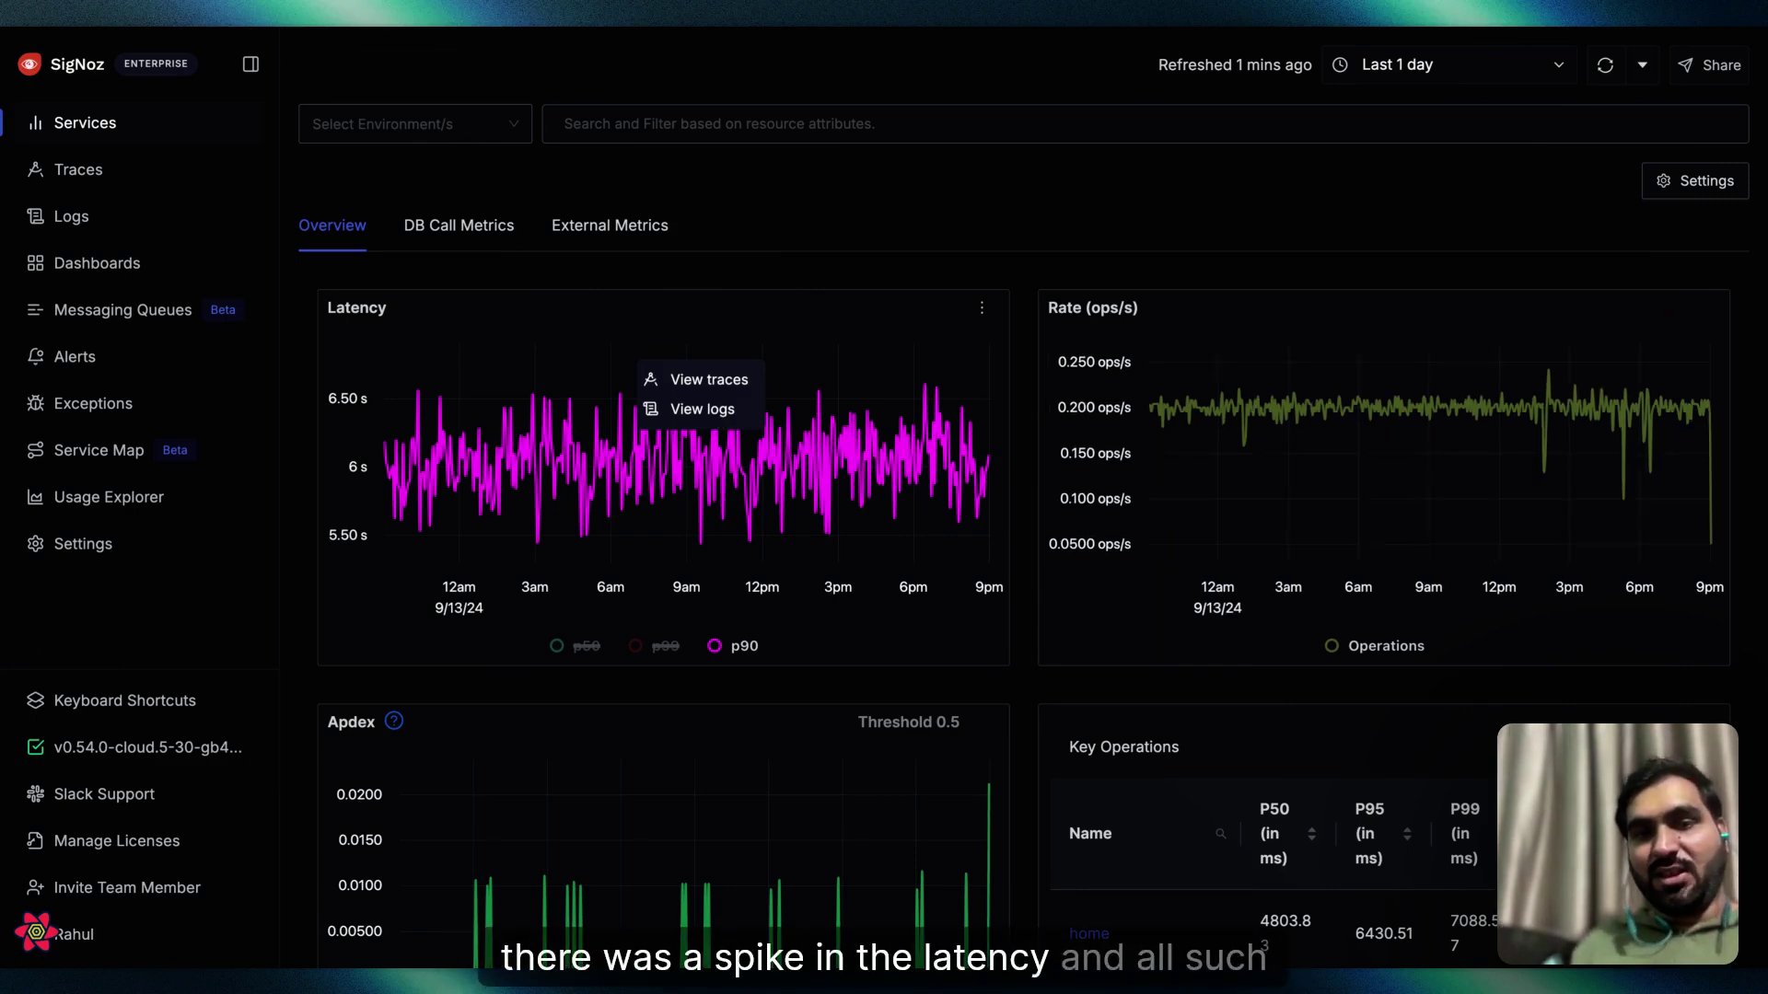
pyautogui.click(703, 409)
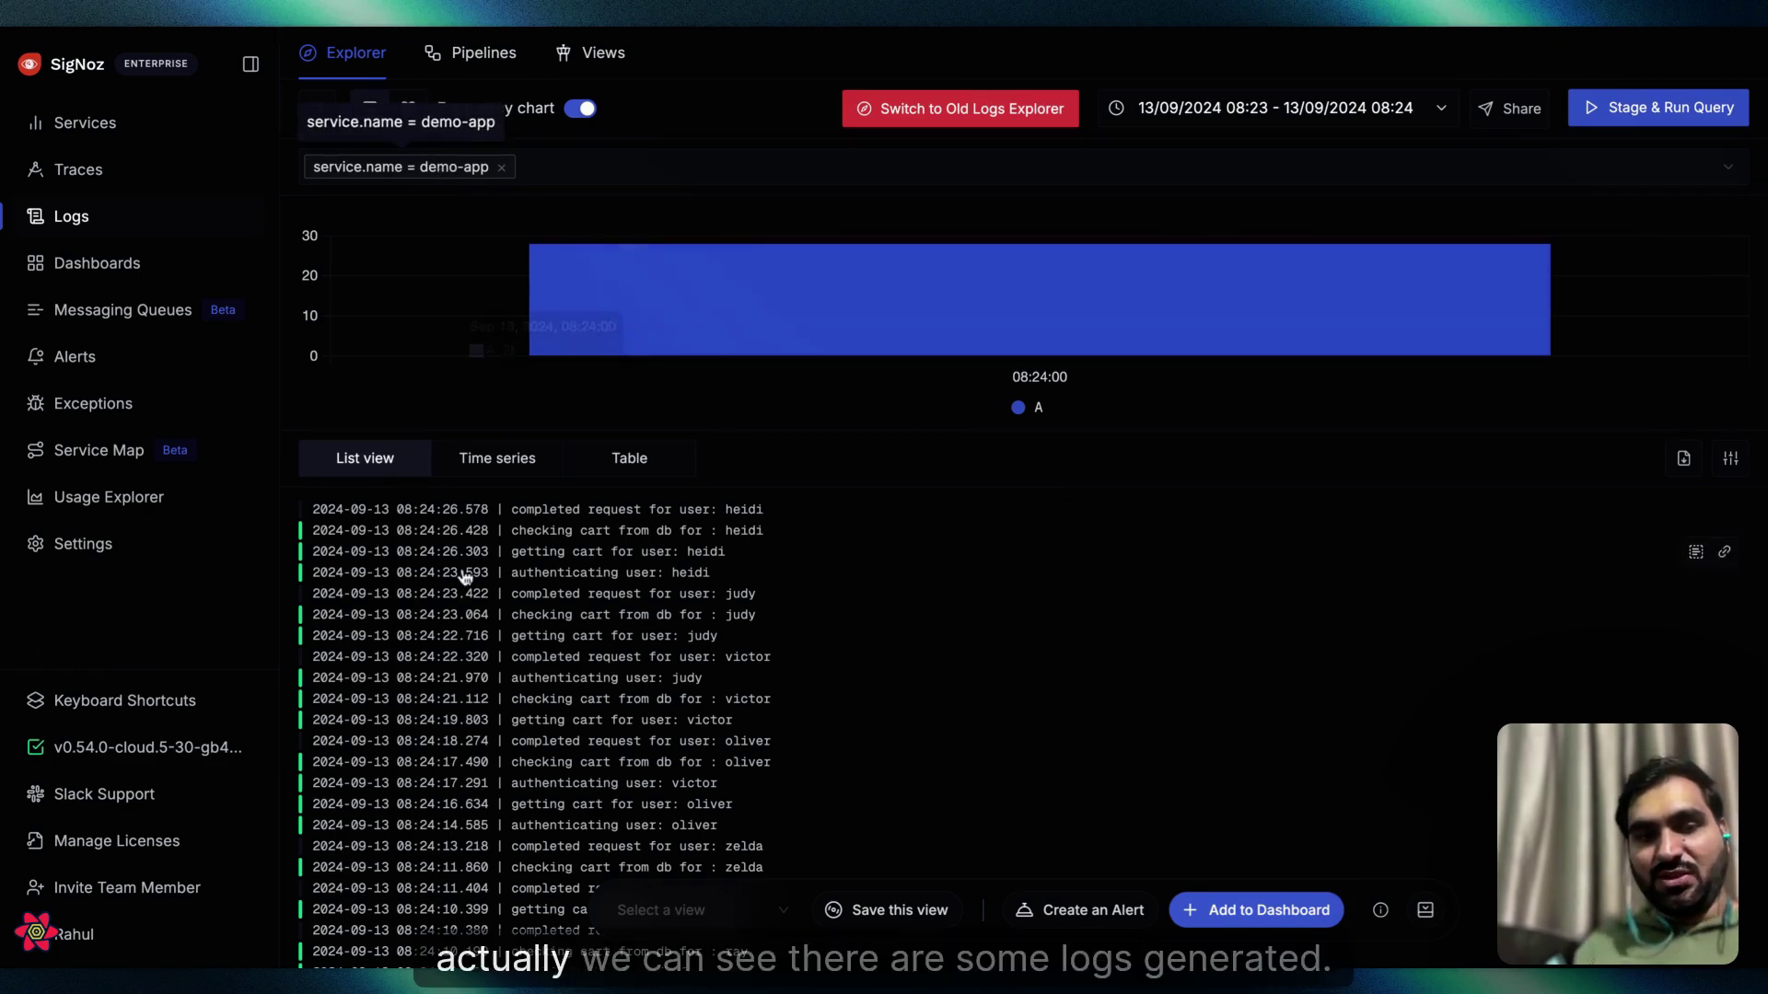
pyautogui.scroll(-3, 468, 599)
pyautogui.scroll(3, 475, 637)
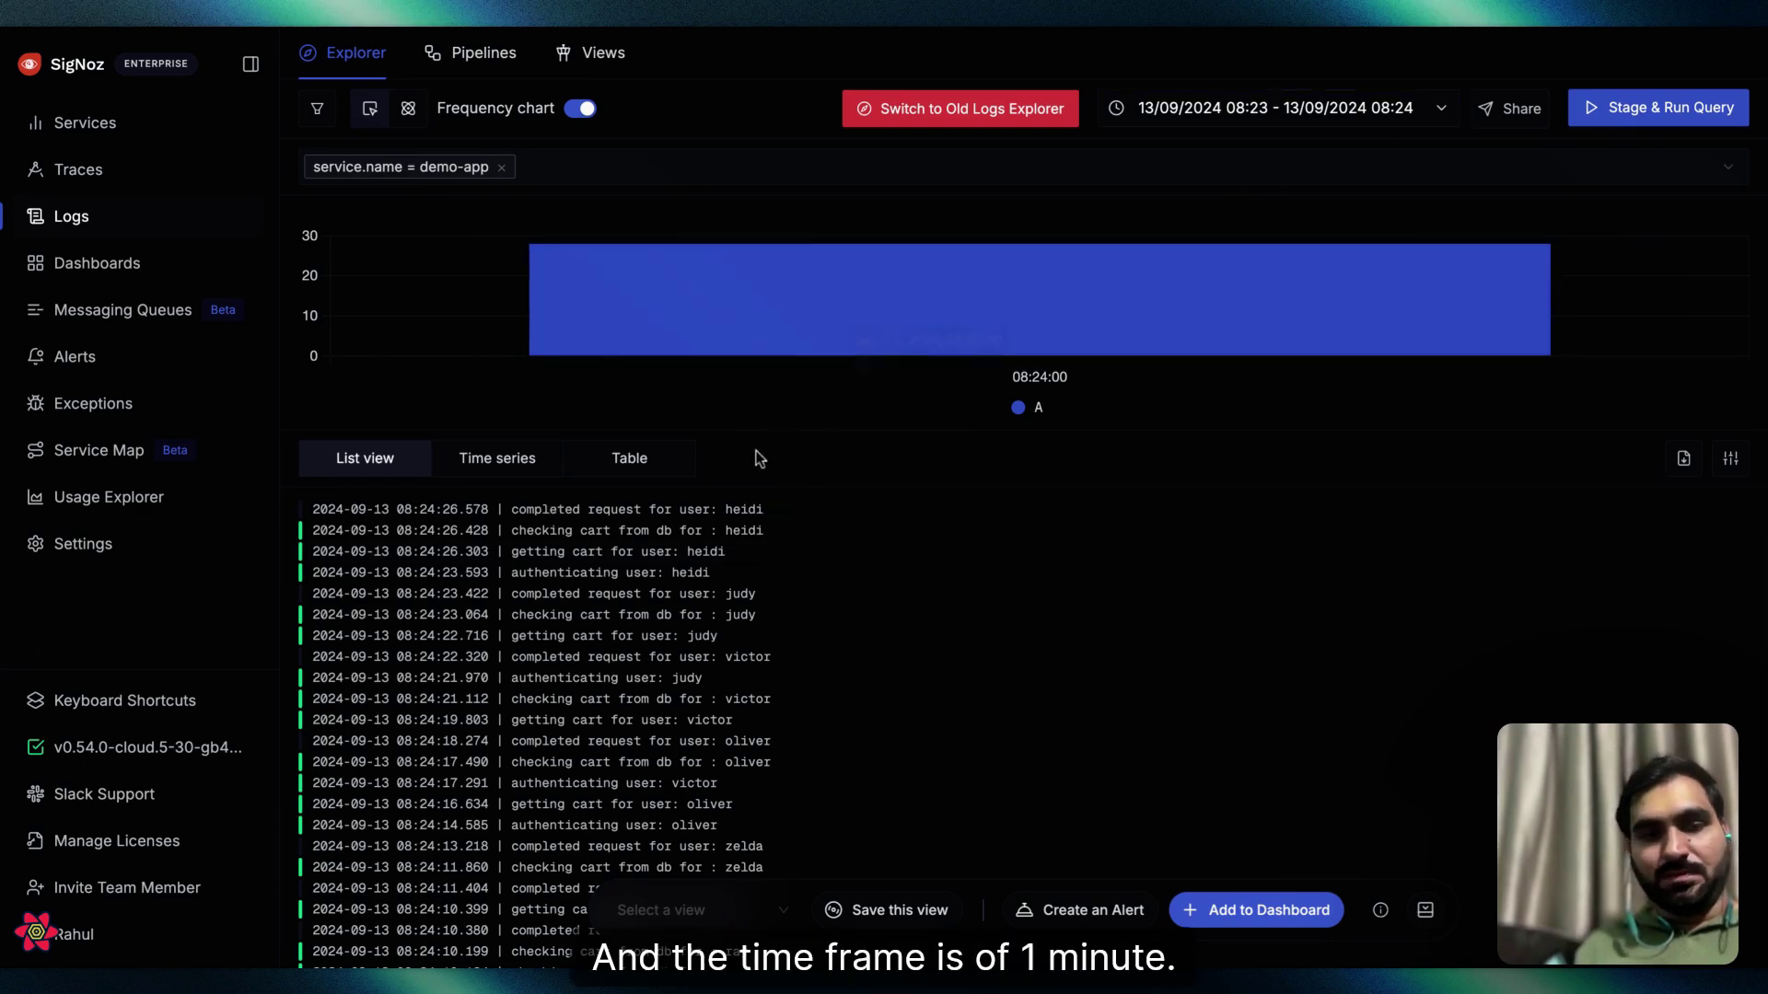
# Open the details of the newest demo-app log and review its service, telemetry SDK, severity and trace attributes
pyautogui.click(463, 521)
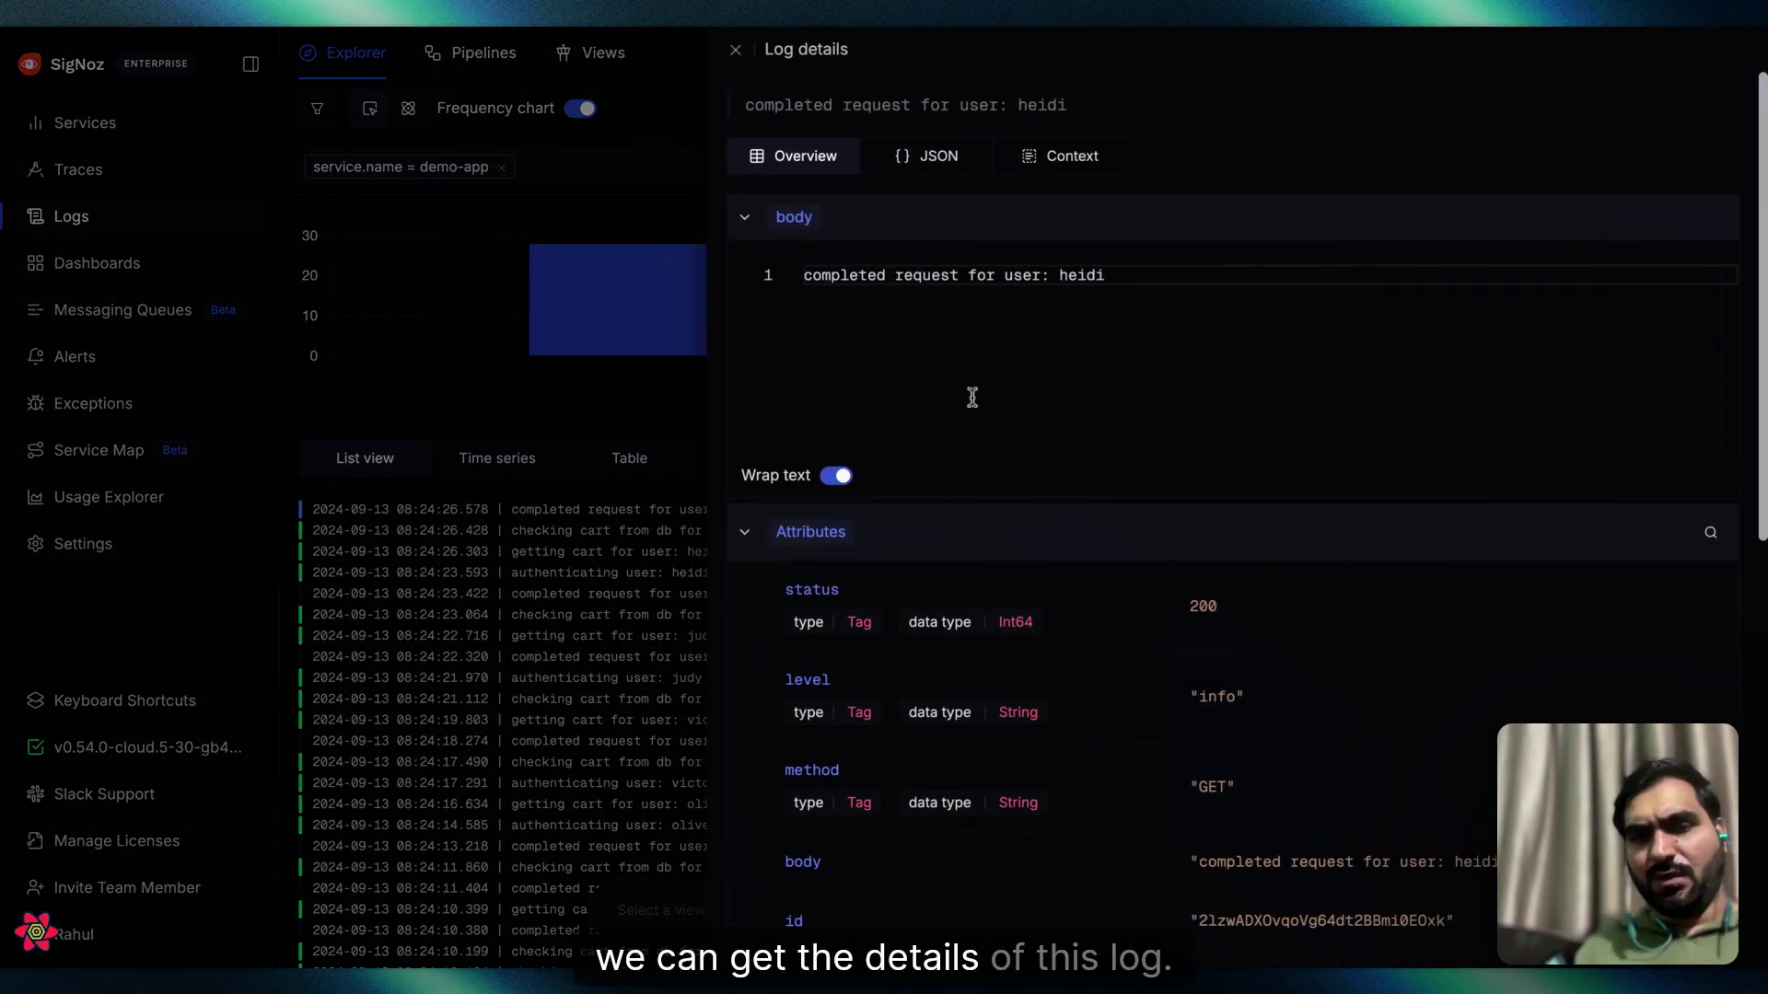
pyautogui.scroll(-5, 963, 620)
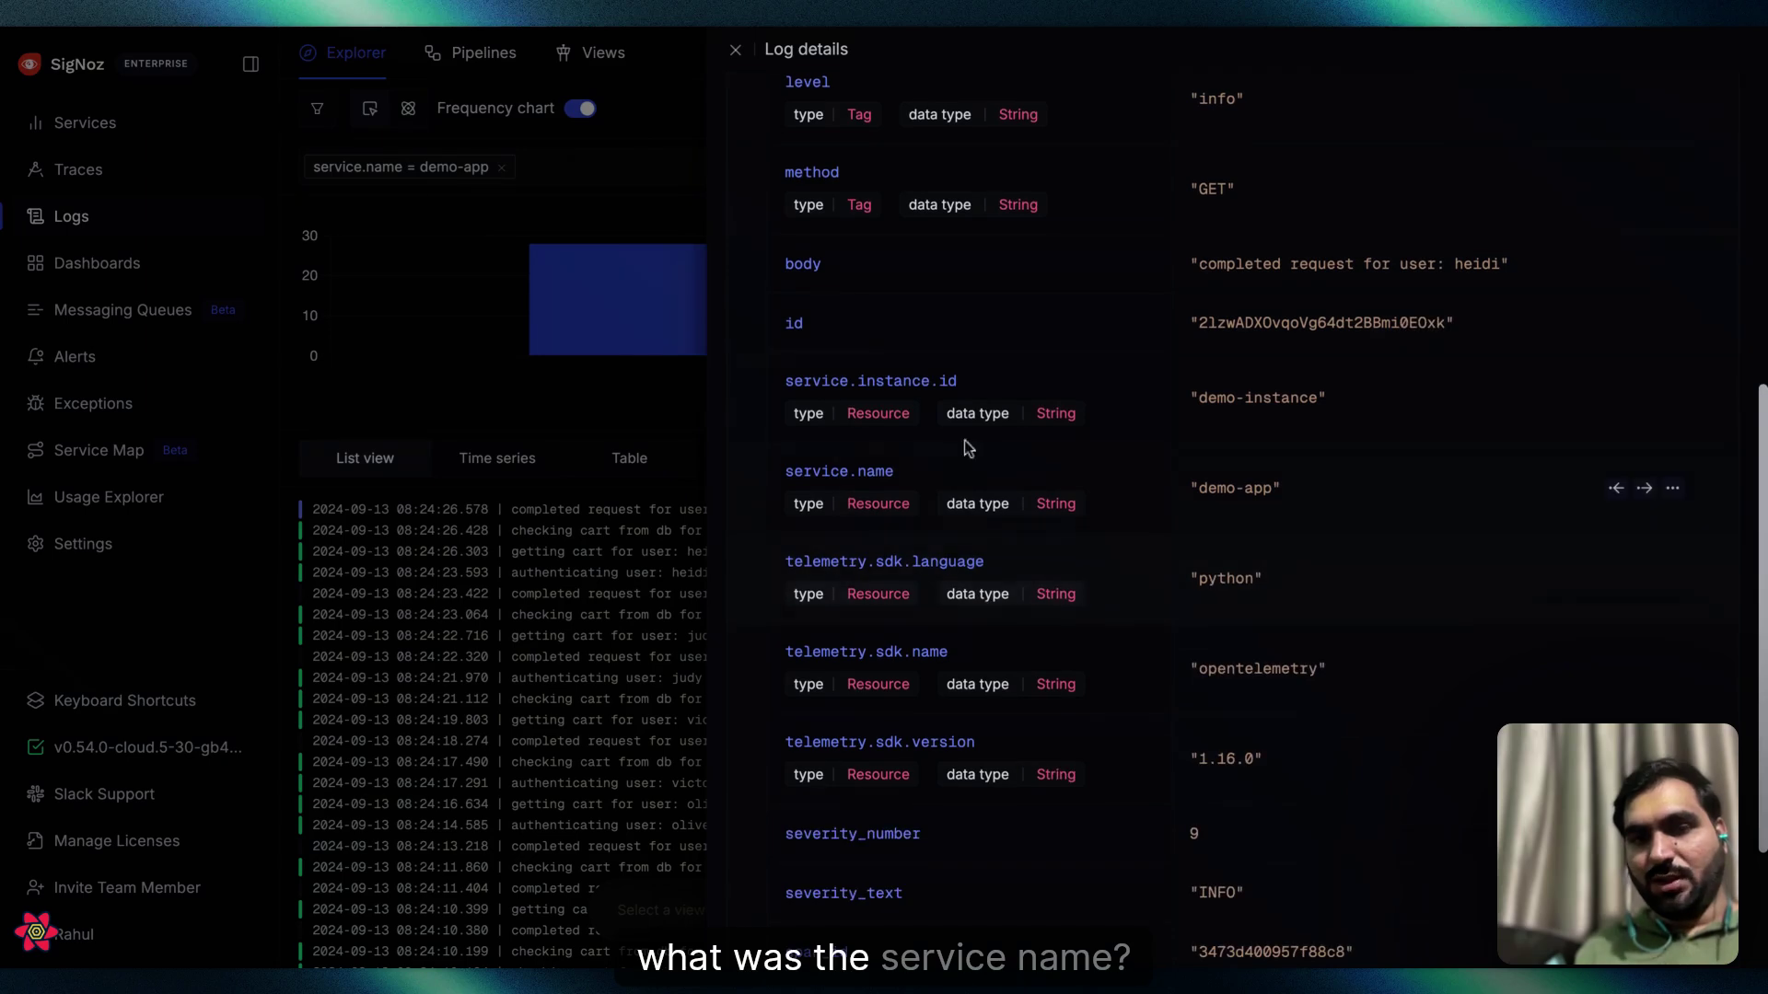
pyautogui.scroll(-3, 1123, 482)
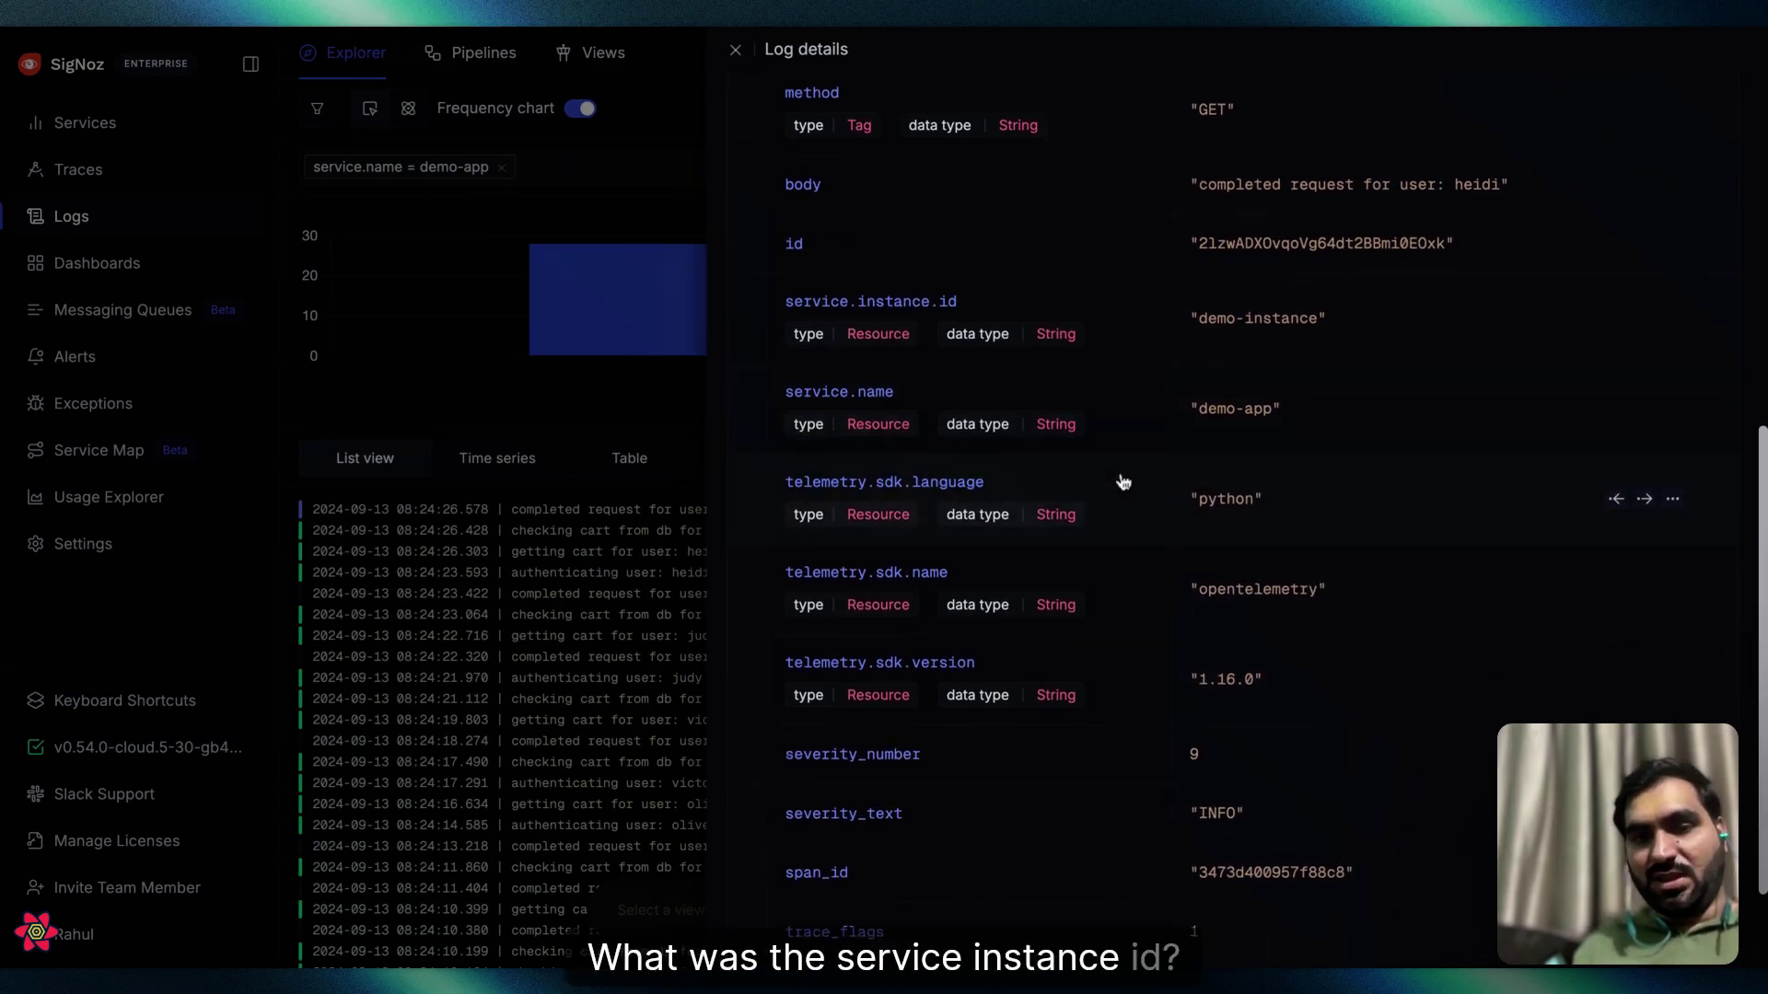
pyautogui.scroll(3, 1197, 451)
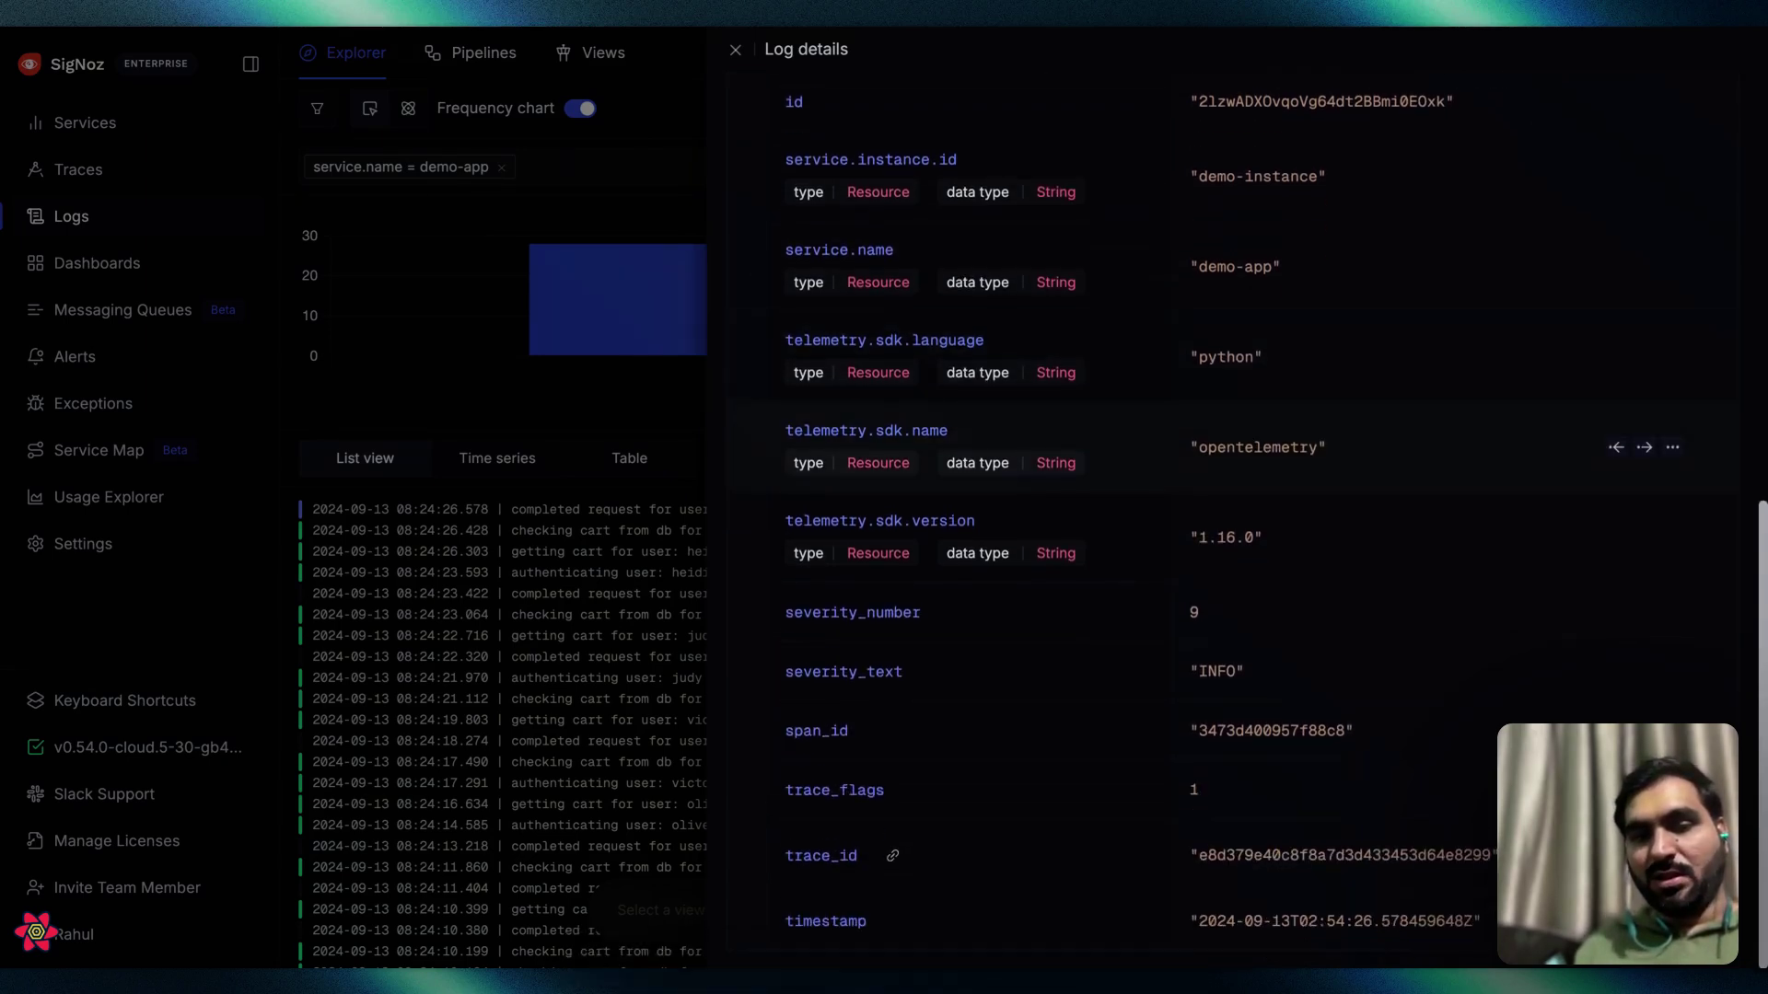
pyautogui.scroll(4, 1077, 451)
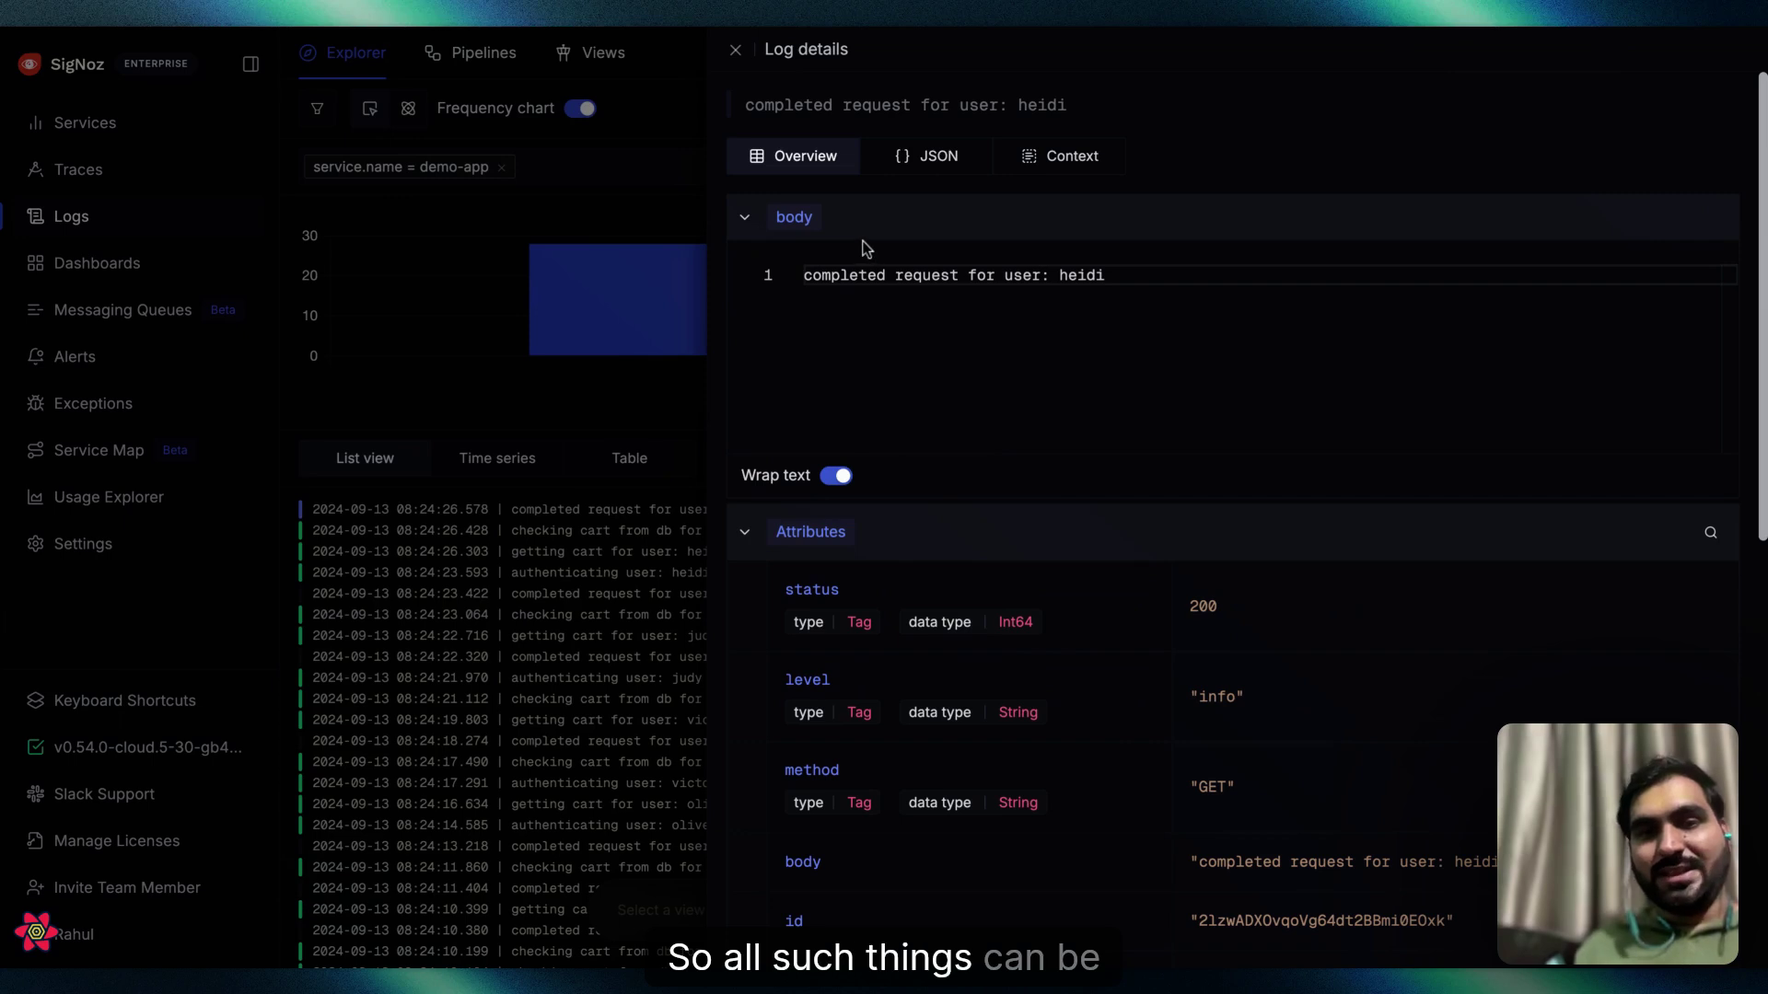
# Close the log details and return to the service's overview charts
pyautogui.click(735, 51)
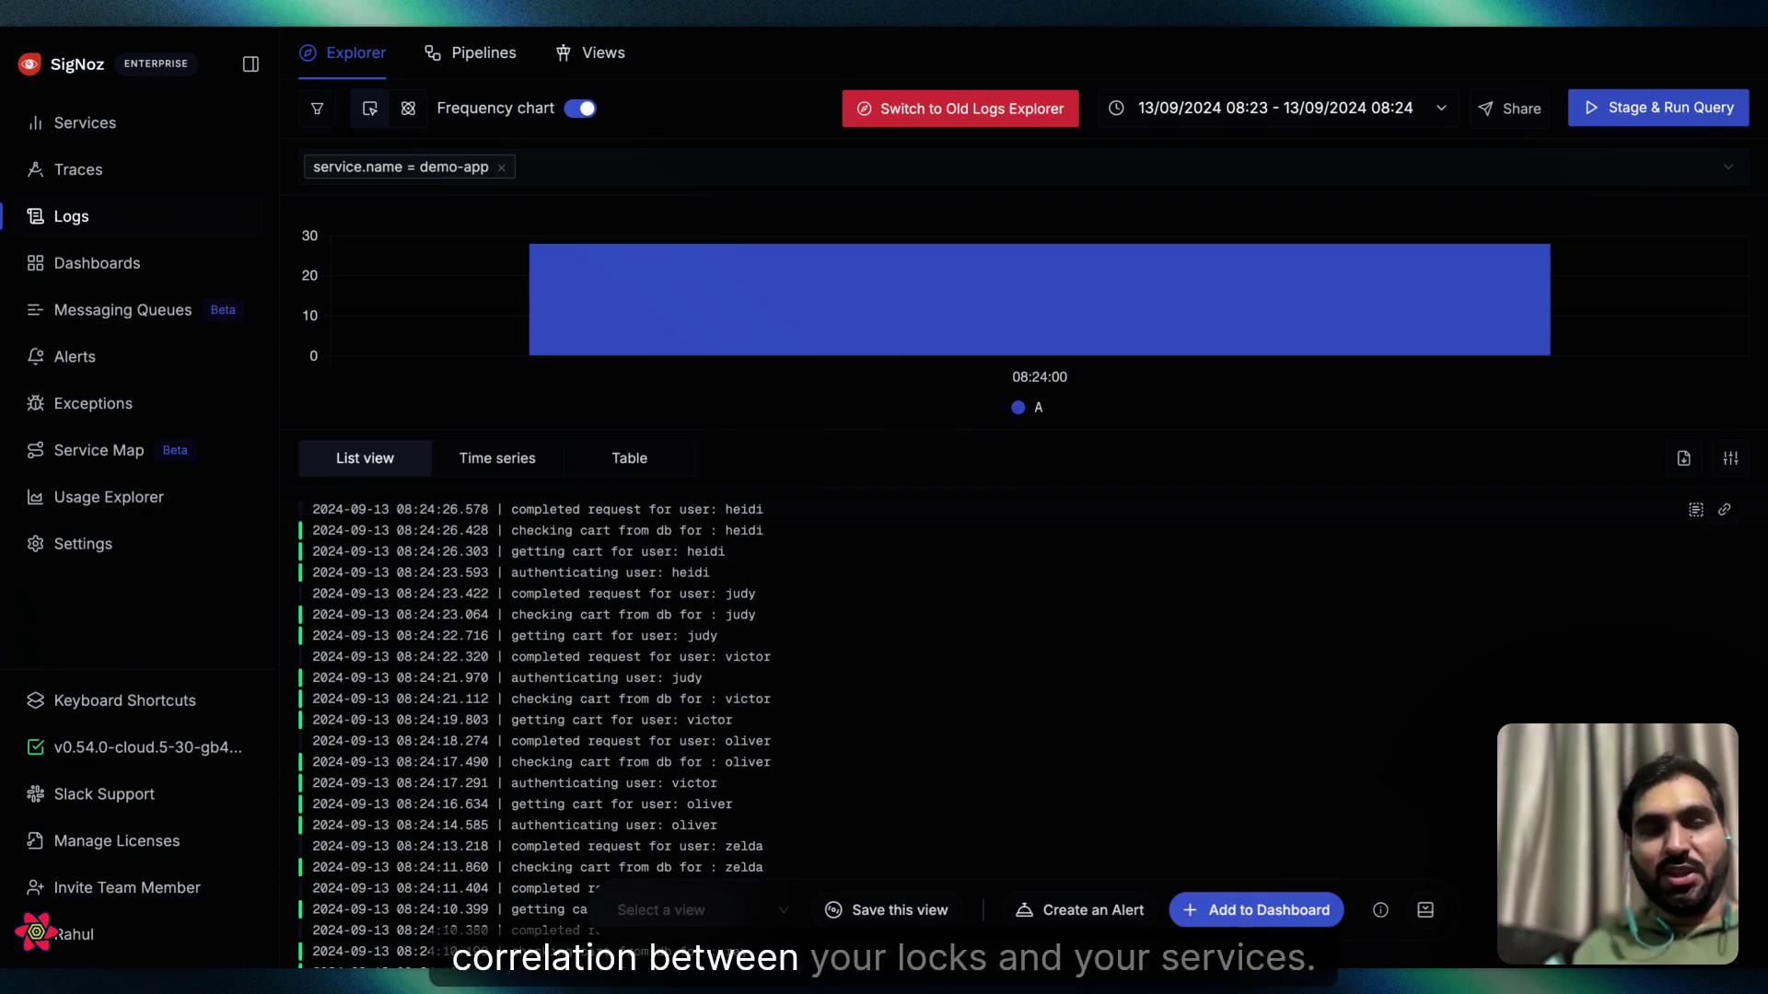
pyautogui.click(71, 27)
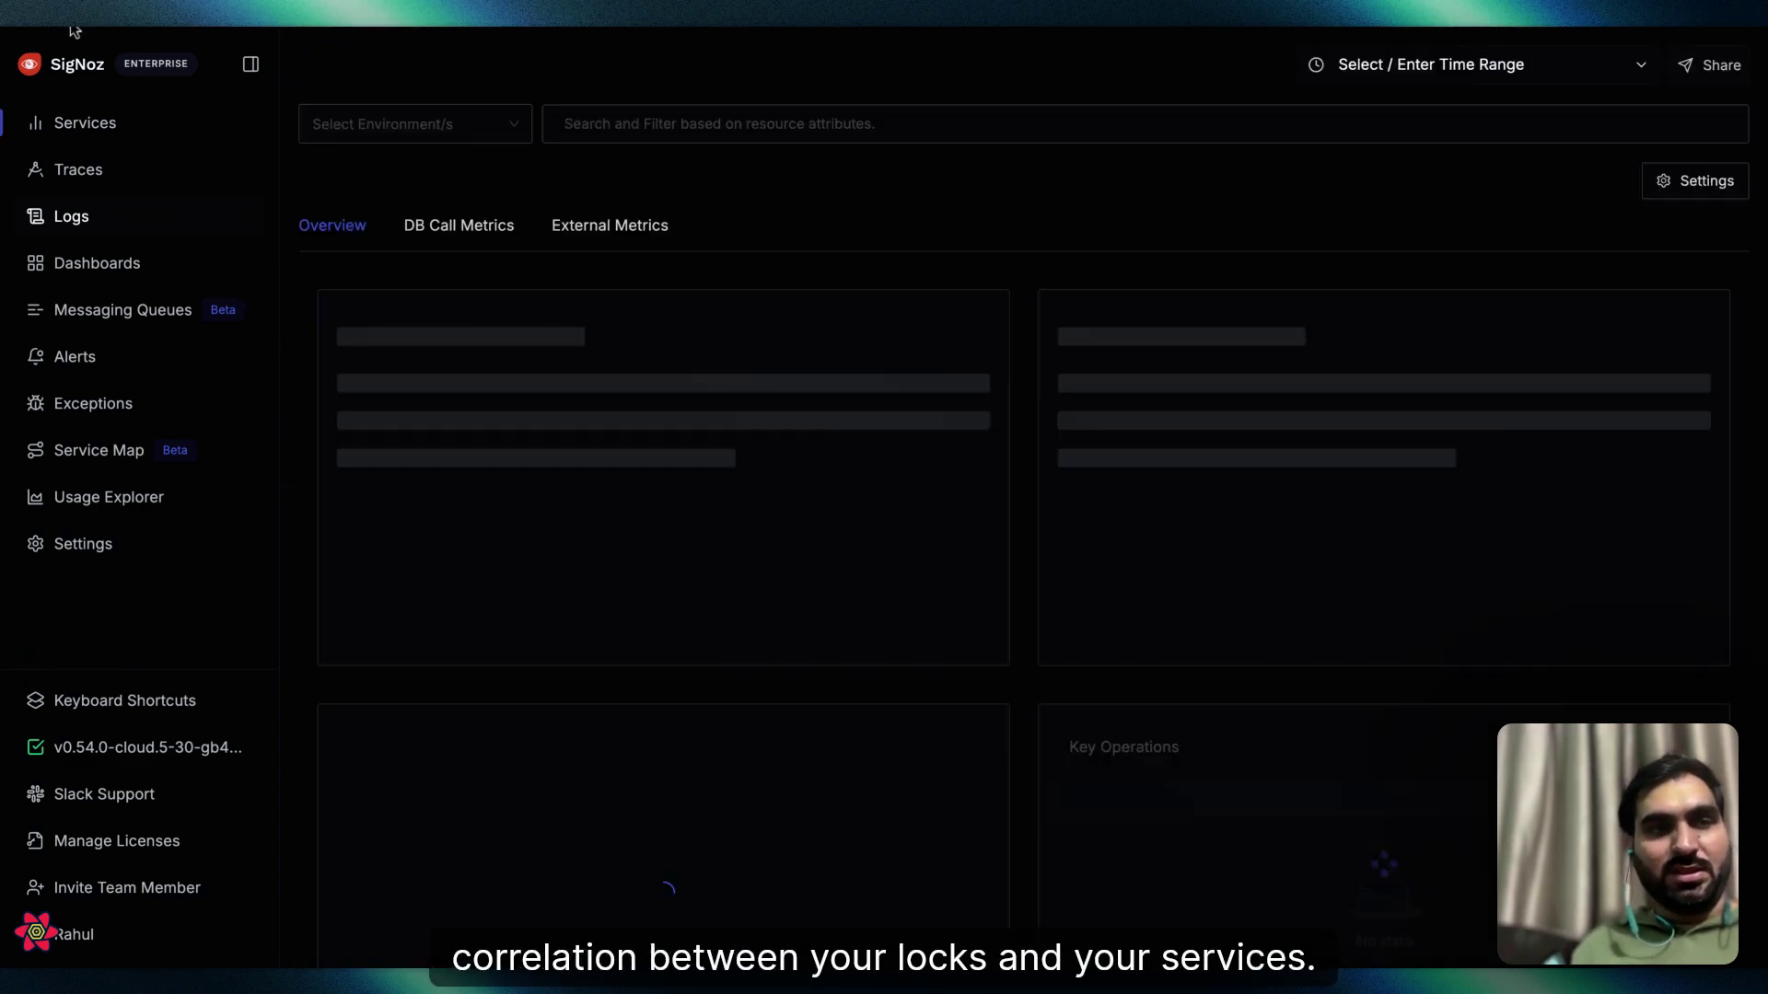